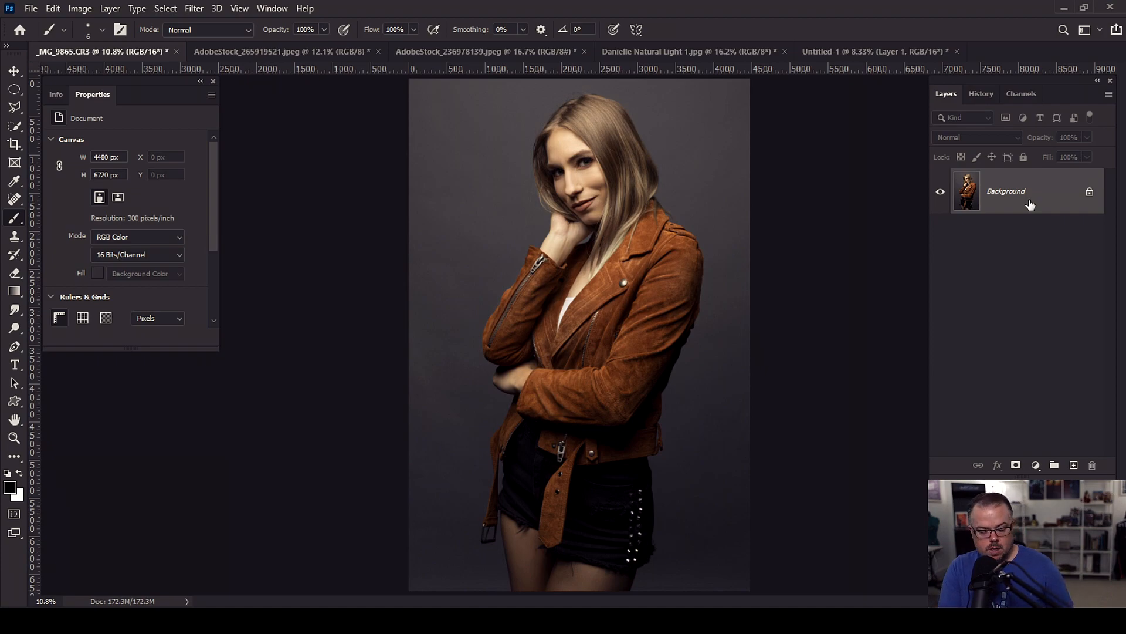
# Duplicate the Background layer of the portrait and look through the available blend modes without changing the current one
pyautogui.hotkey('ctrl', 'j')
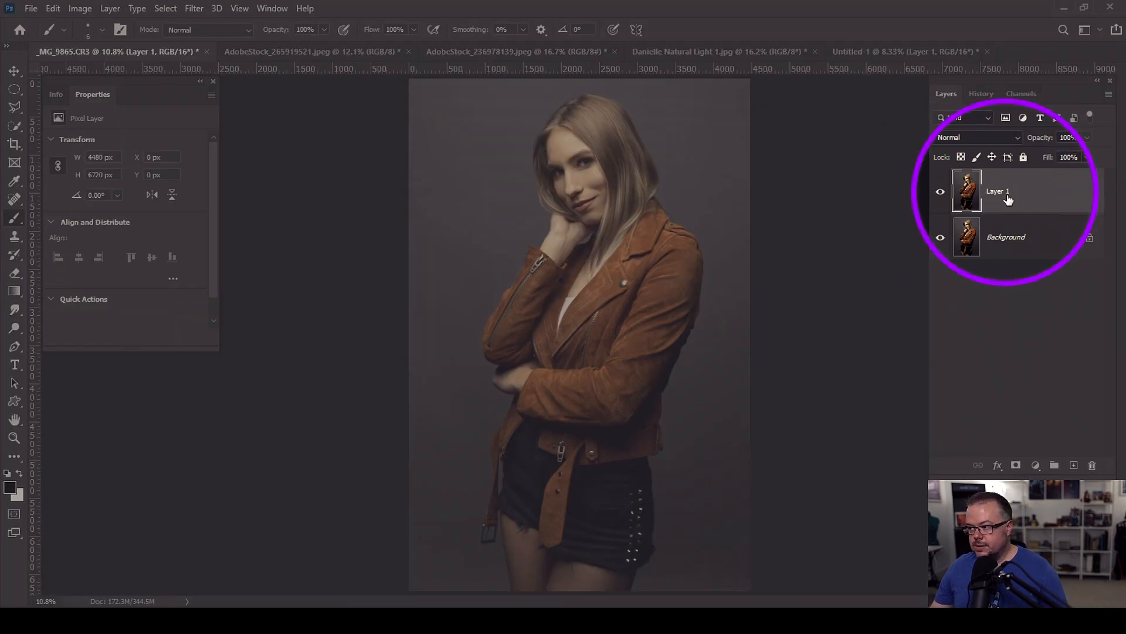
pyautogui.click(974, 138)
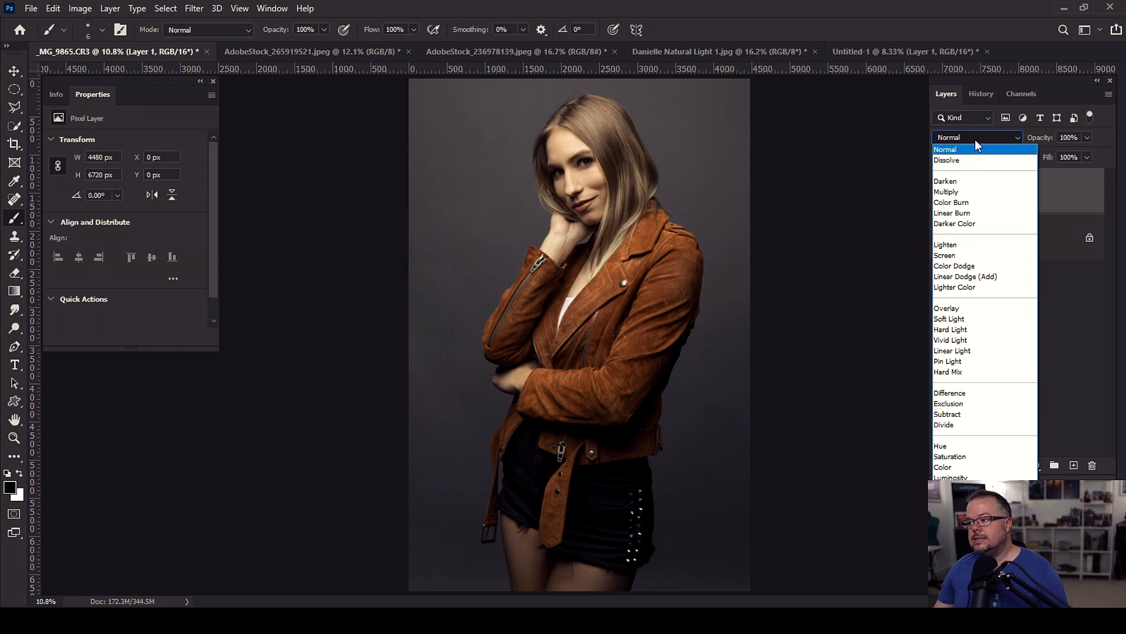
pyautogui.click(977, 133)
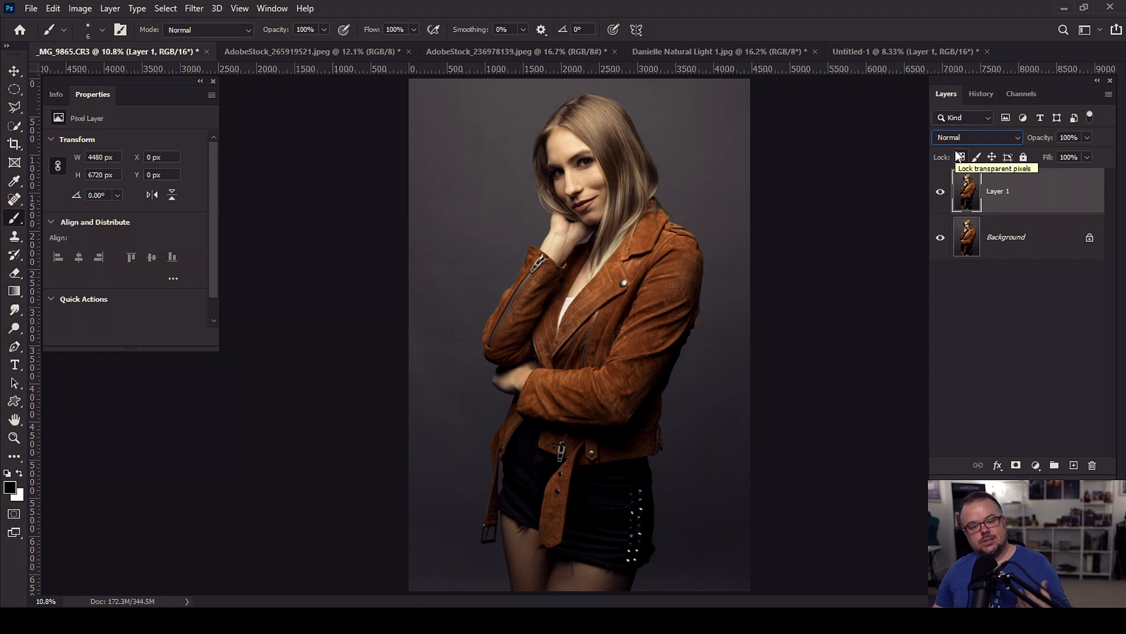
# Copy the layer with the black, gray and white circles from Untitled-1 into the _MG_9865.CR3 portrait document
pyautogui.click(885, 51)
pyautogui.click(1024, 236)
pyautogui.press('v')
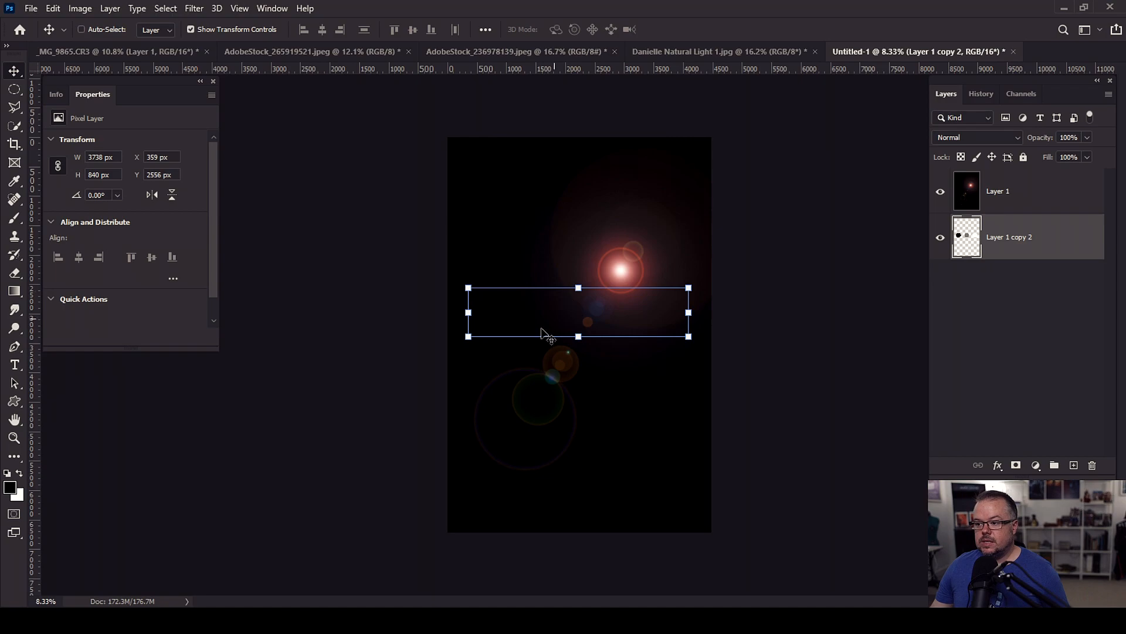
pyautogui.moveTo(545, 323); pyautogui.dragTo(659, 165)
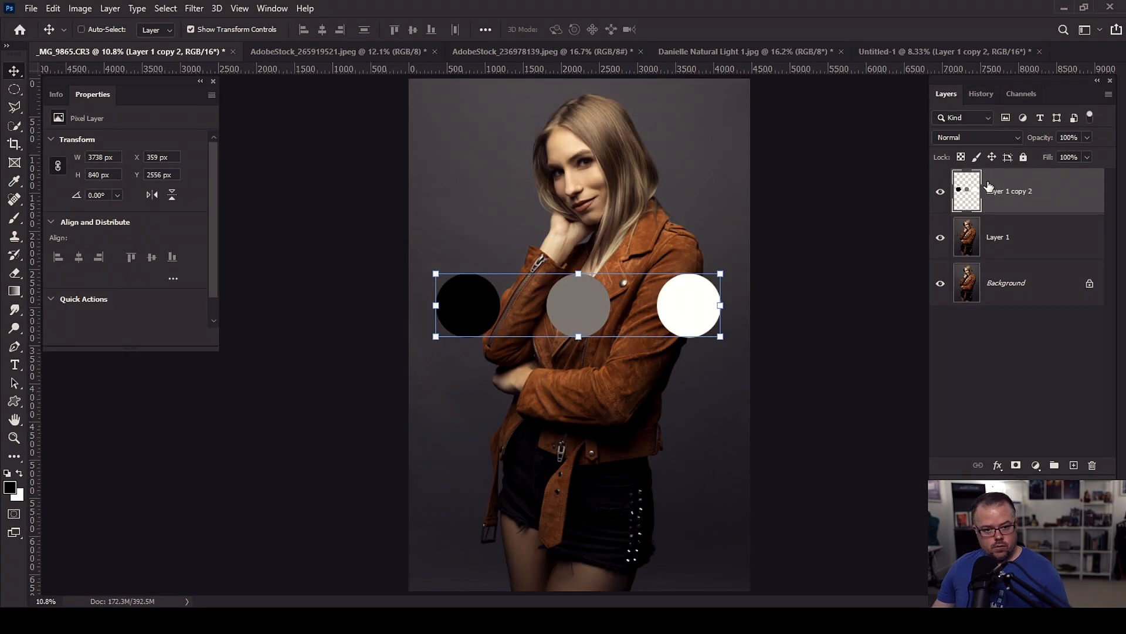
# Set the circles layer's blend mode to Multiply and move it up so the gray circle covers the woman's face
pyautogui.click(972, 140)
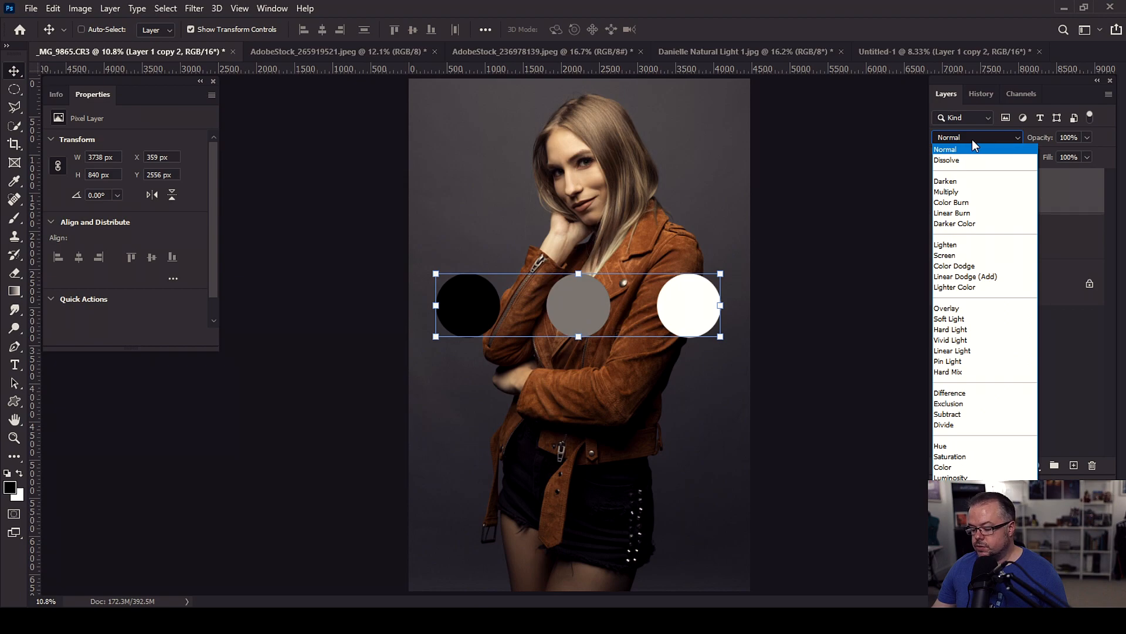
pyautogui.click(945, 191)
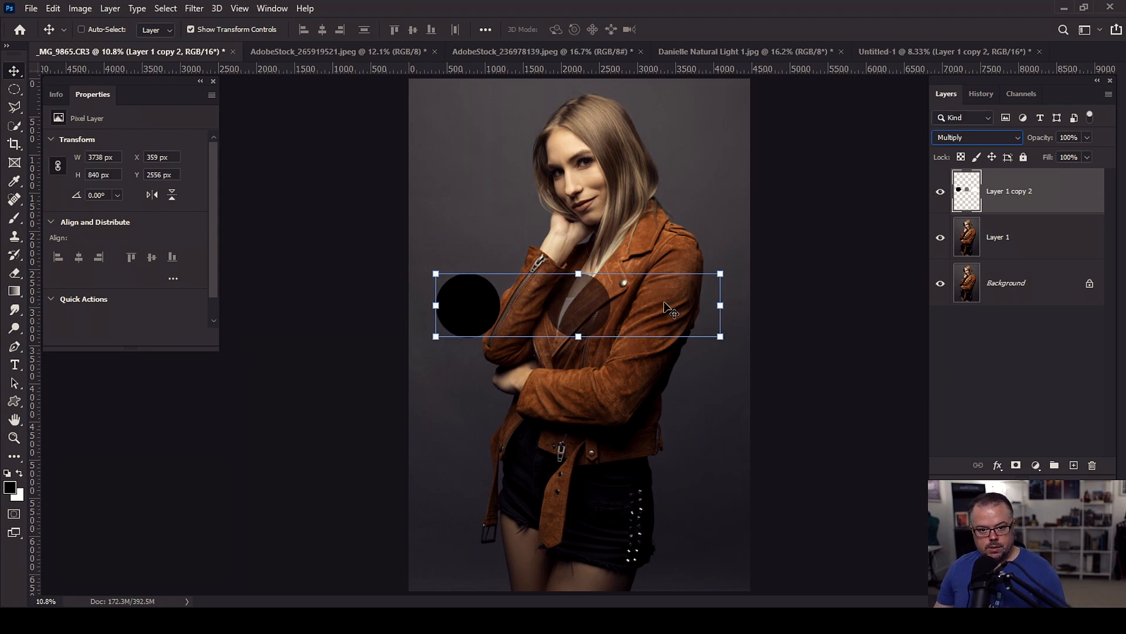
pyautogui.moveTo(470, 305); pyautogui.dragTo(478, 168)
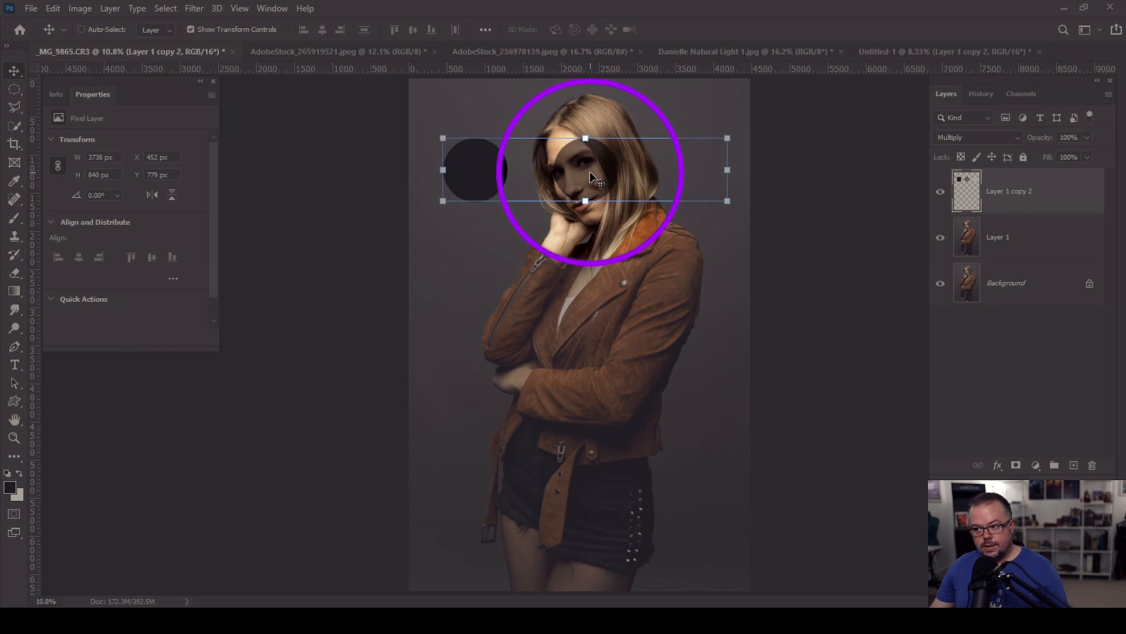
pyautogui.moveTo(465, 170); pyautogui.dragTo(459, 181)
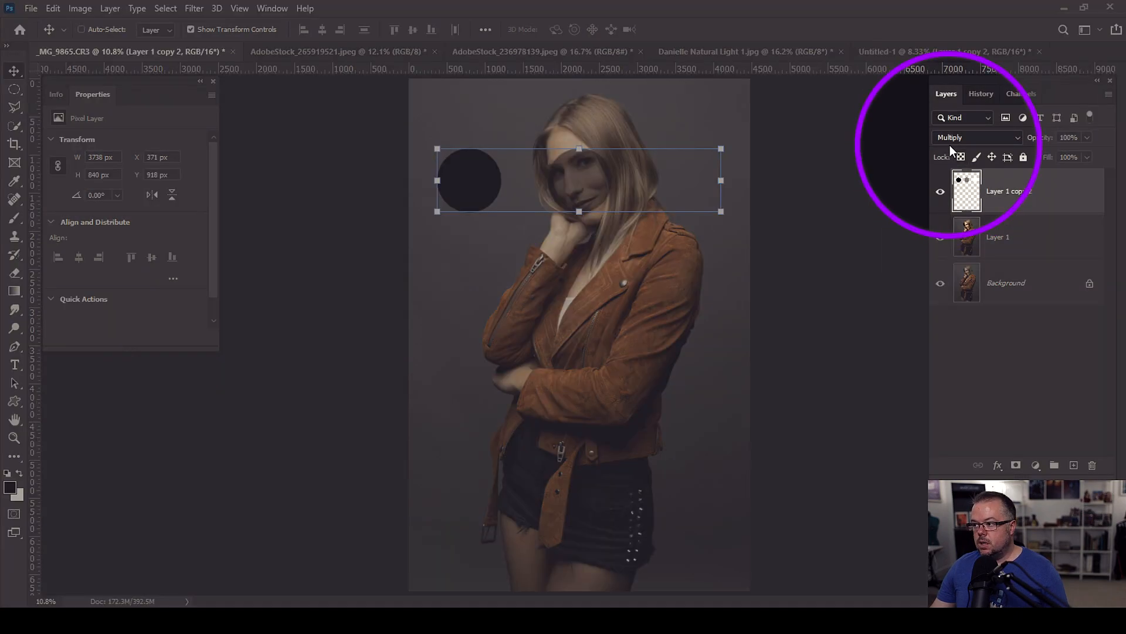
# Set the circles layer's blend mode to Screen and reposition the circles around the woman's face to compare the effect
pyautogui.click(952, 142)
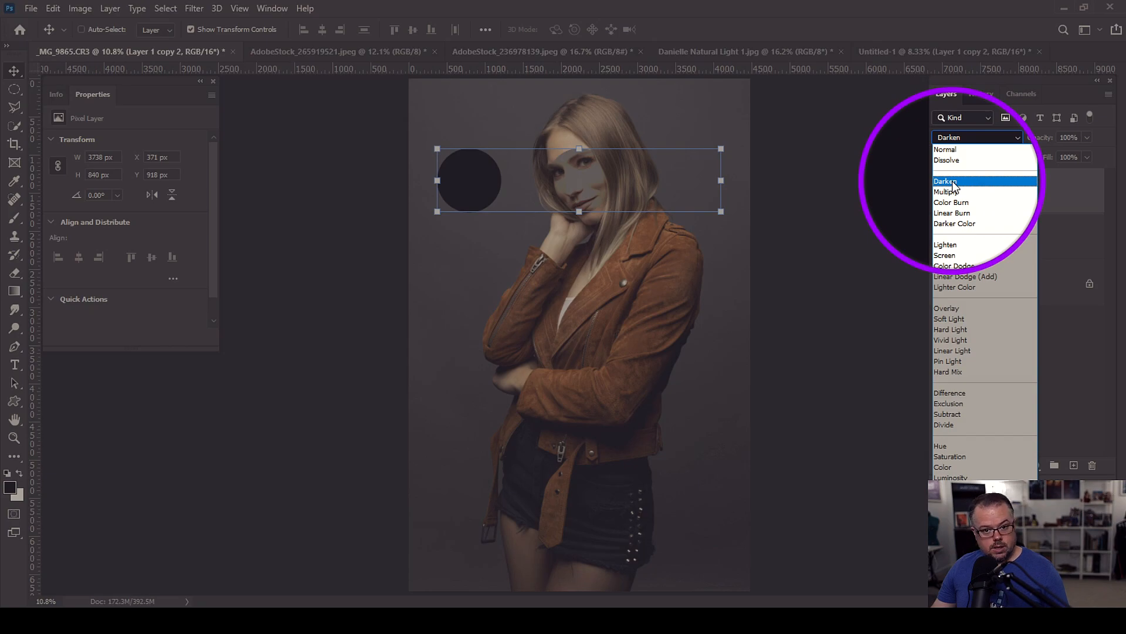
pyautogui.click(944, 255)
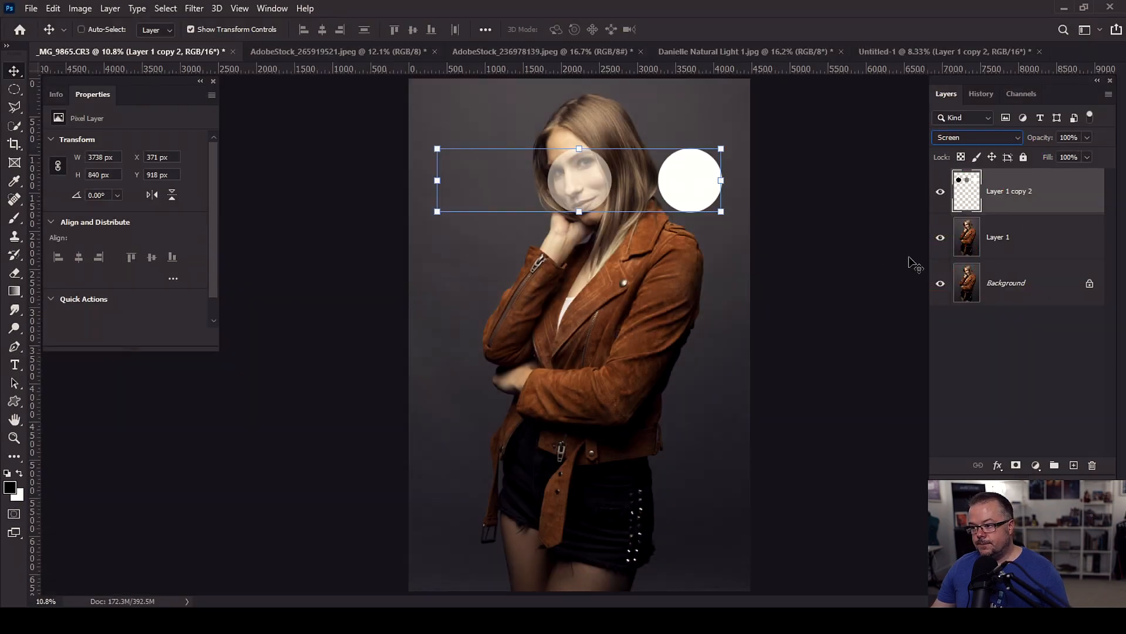
pyautogui.moveTo(684, 189); pyautogui.dragTo(684, 217)
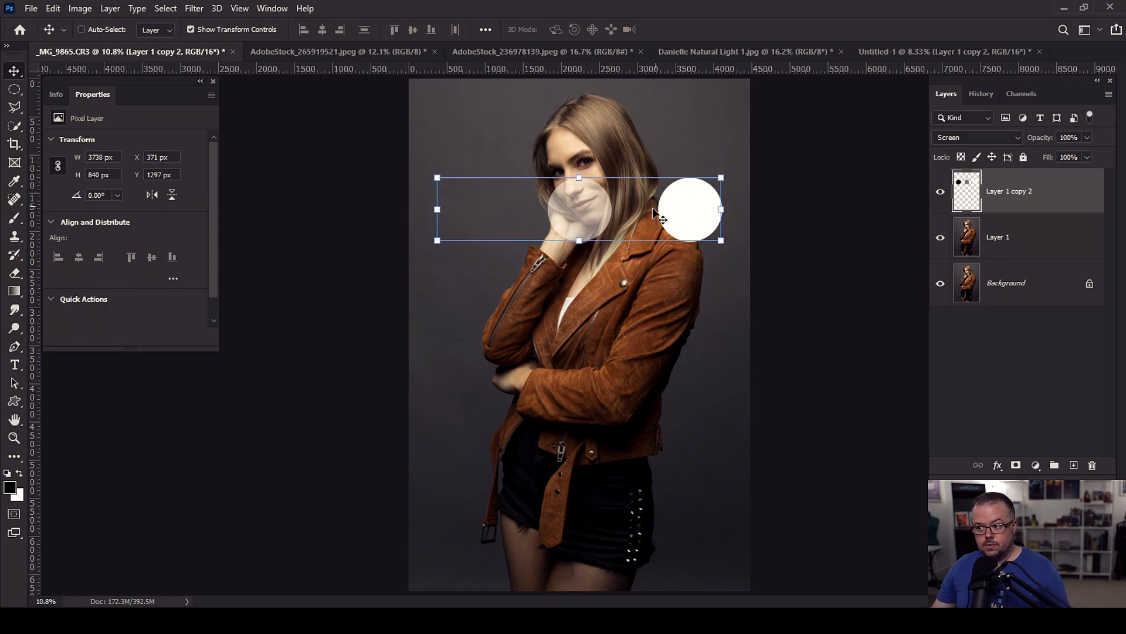
pyautogui.moveTo(684, 217)
pyautogui.mouseDown()
pyautogui.moveTo(615, 184)
pyautogui.moveTo(564, 182)
pyautogui.moveTo(566, 200)
pyautogui.moveTo(643, 163)
pyautogui.moveTo(679, 215)
pyautogui.mouseUp()
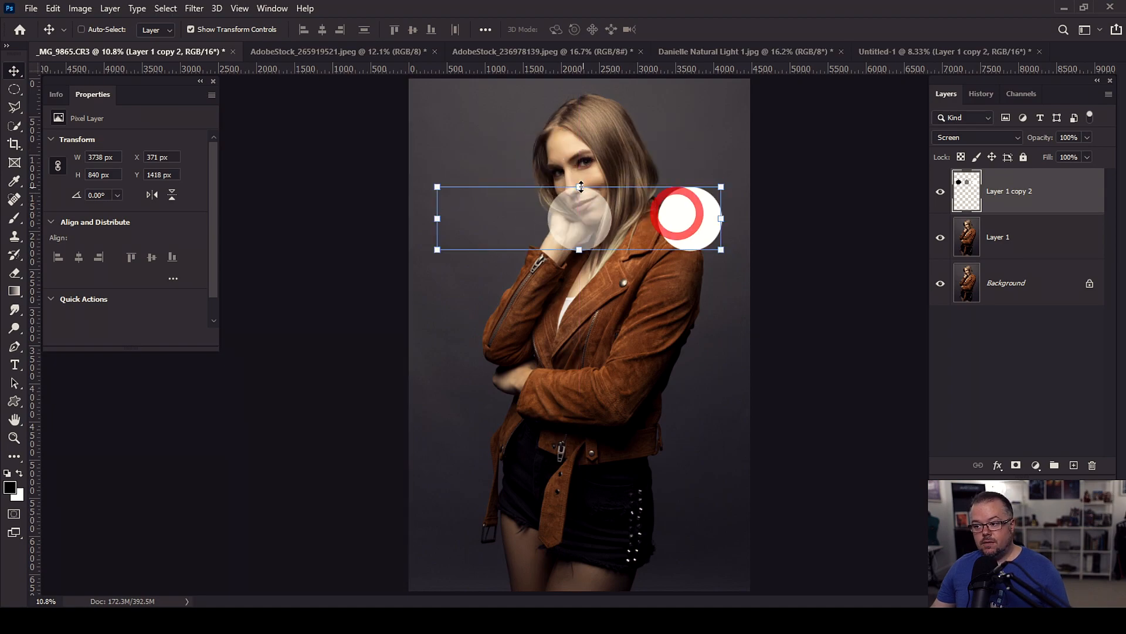
pyautogui.moveTo(583, 219); pyautogui.dragTo(581, 185)
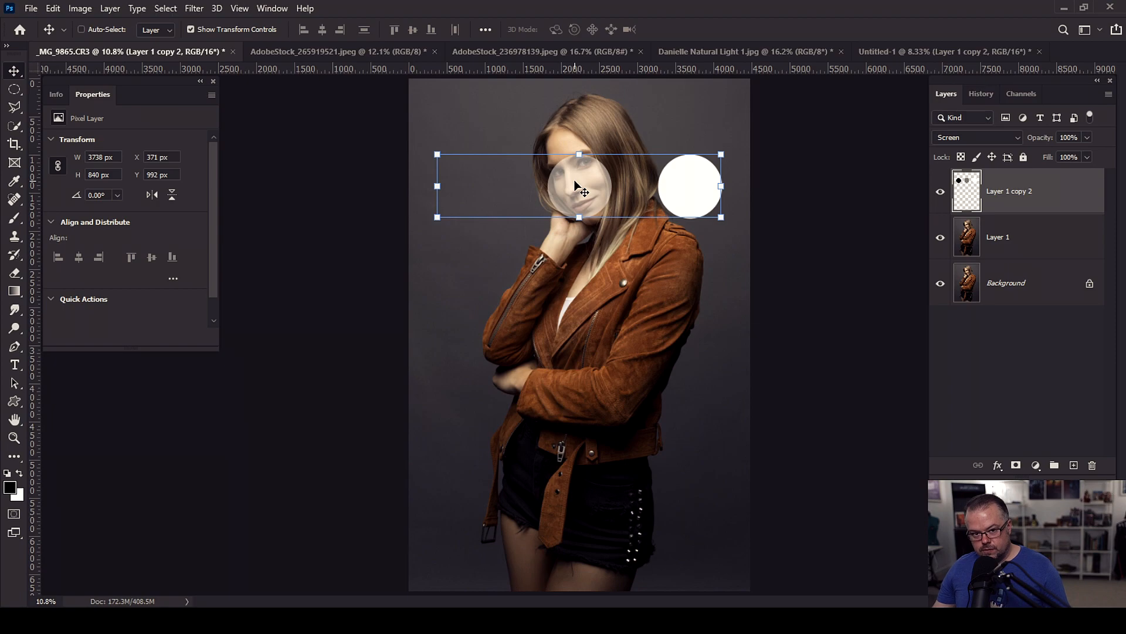
pyautogui.moveTo(575, 186)
pyautogui.mouseDown()
pyautogui.moveTo(536, 179)
pyautogui.moveTo(516, 190)
pyautogui.moveTo(550, 194)
pyautogui.moveTo(579, 223)
pyautogui.moveTo(577, 174)
pyautogui.moveTo(570, 188)
pyautogui.mouseUp()
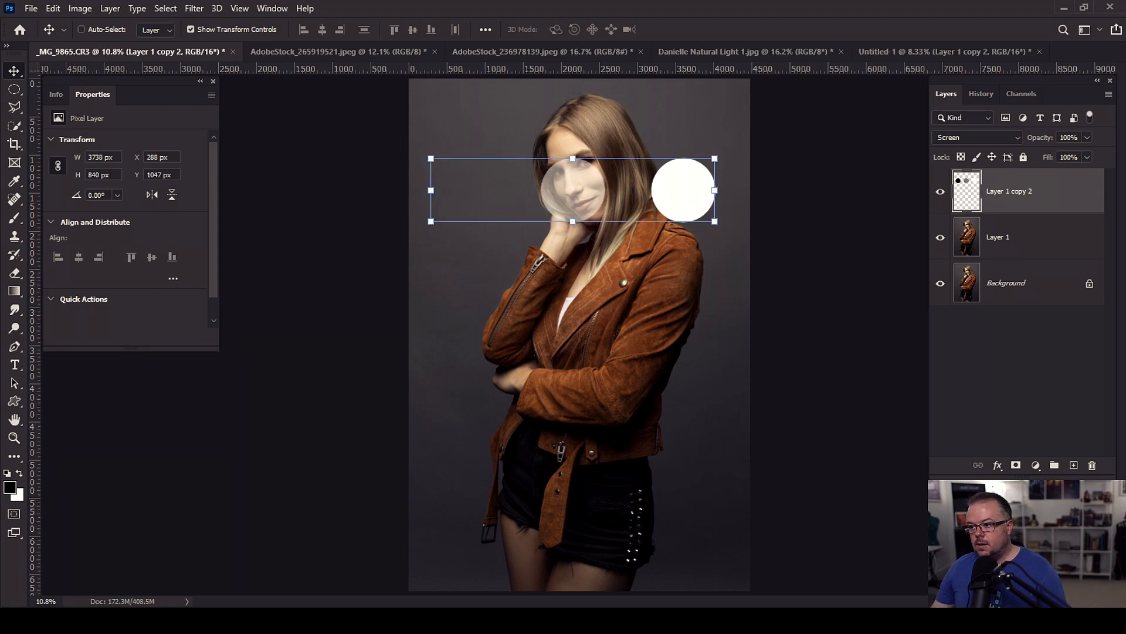
# Set the circles layer's blend mode to Soft Light and move the circles down to the woman's neck and shoulder
pyautogui.click(975, 135)
pyautogui.click(948, 322)
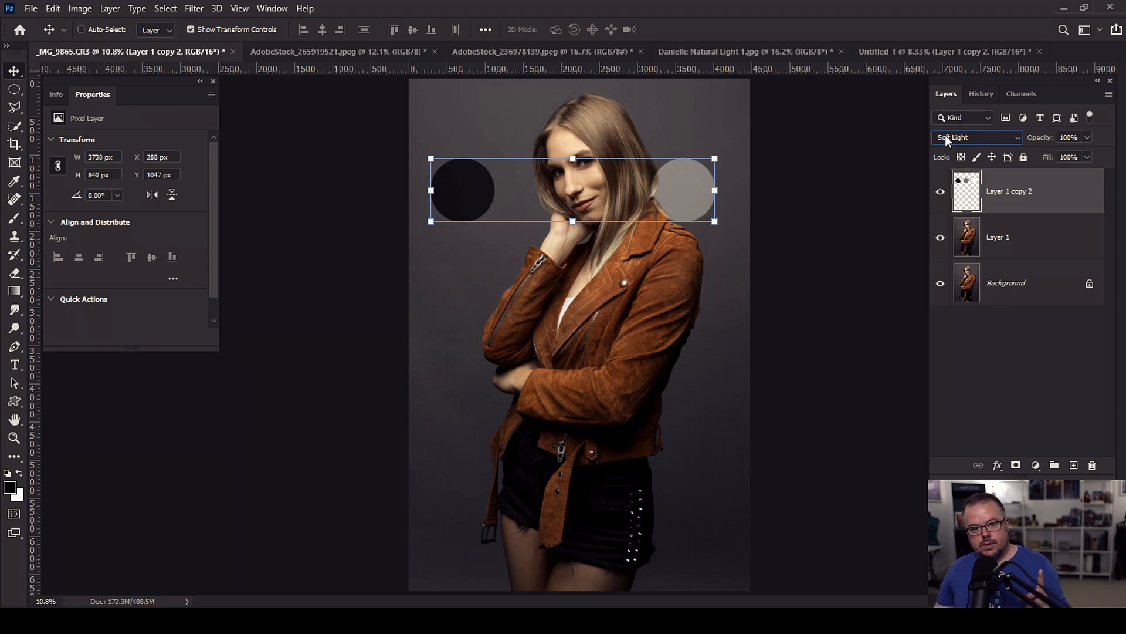
pyautogui.moveTo(580, 202); pyautogui.dragTo(593, 210)
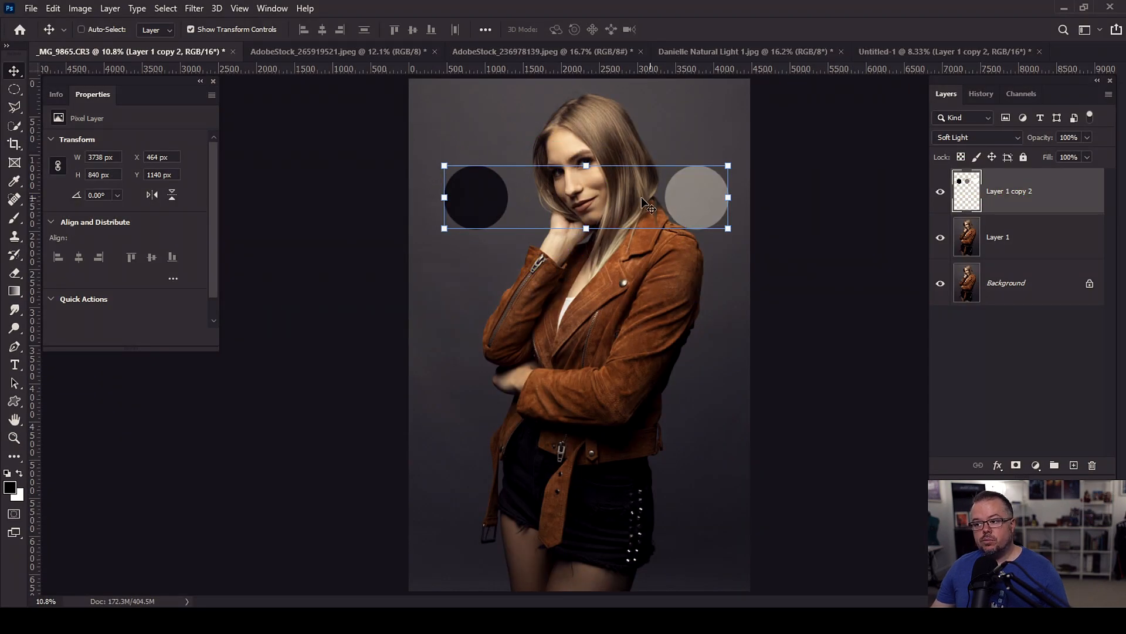
pyautogui.moveTo(592, 195); pyautogui.dragTo(592, 237)
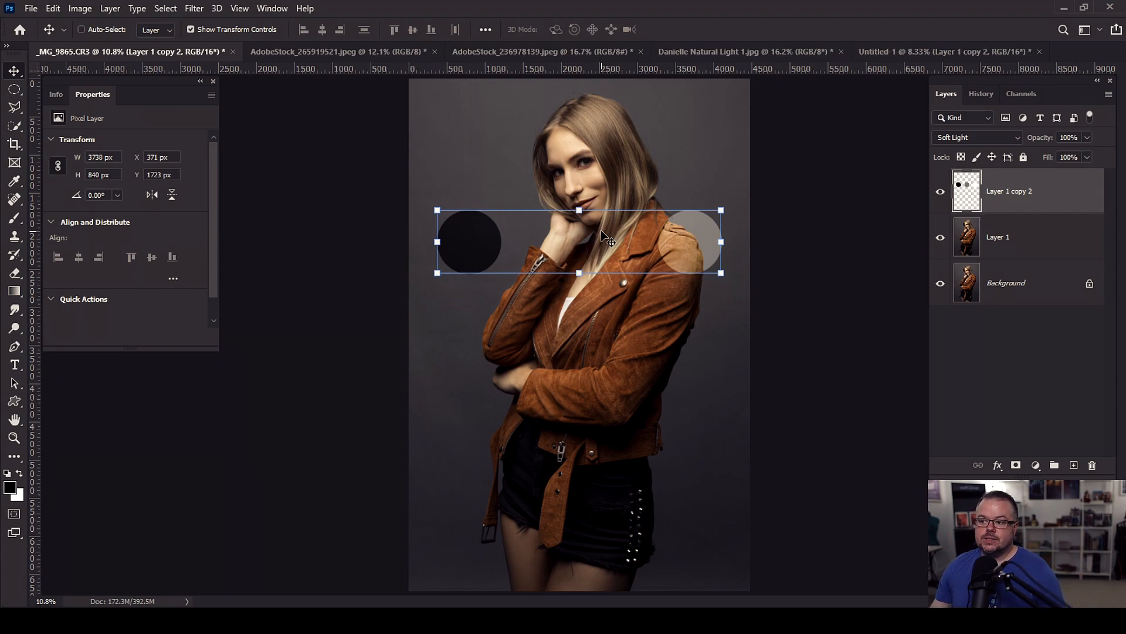
pyautogui.click(588, 237)
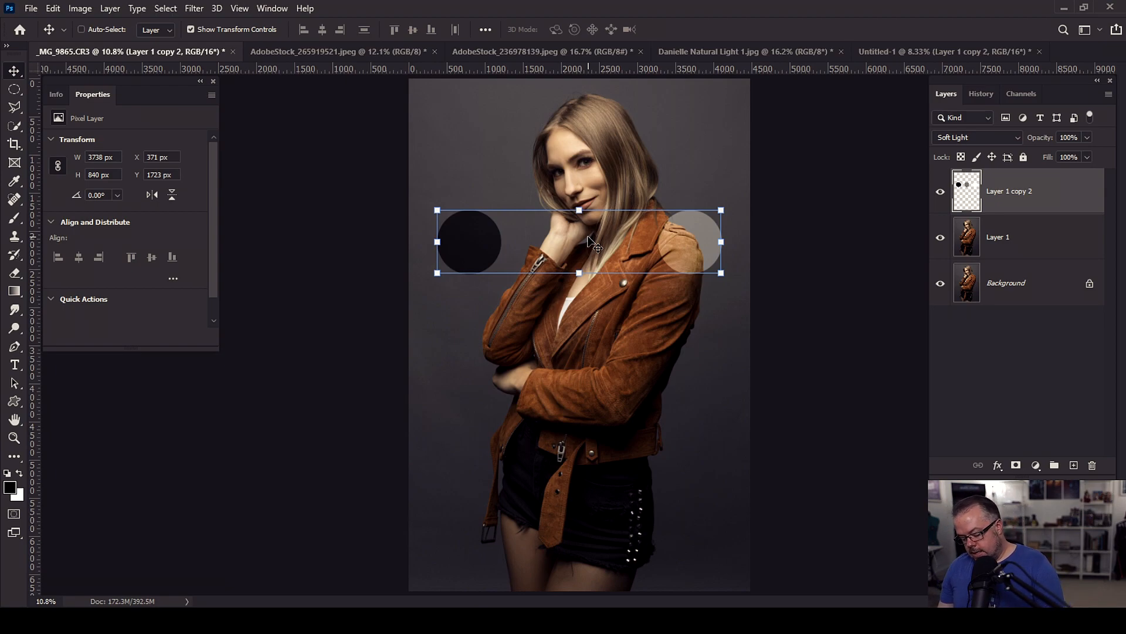
# Set the circles layer's blend mode to Overlay, then try the white circle over the face and over the jacket
pyautogui.click(971, 138)
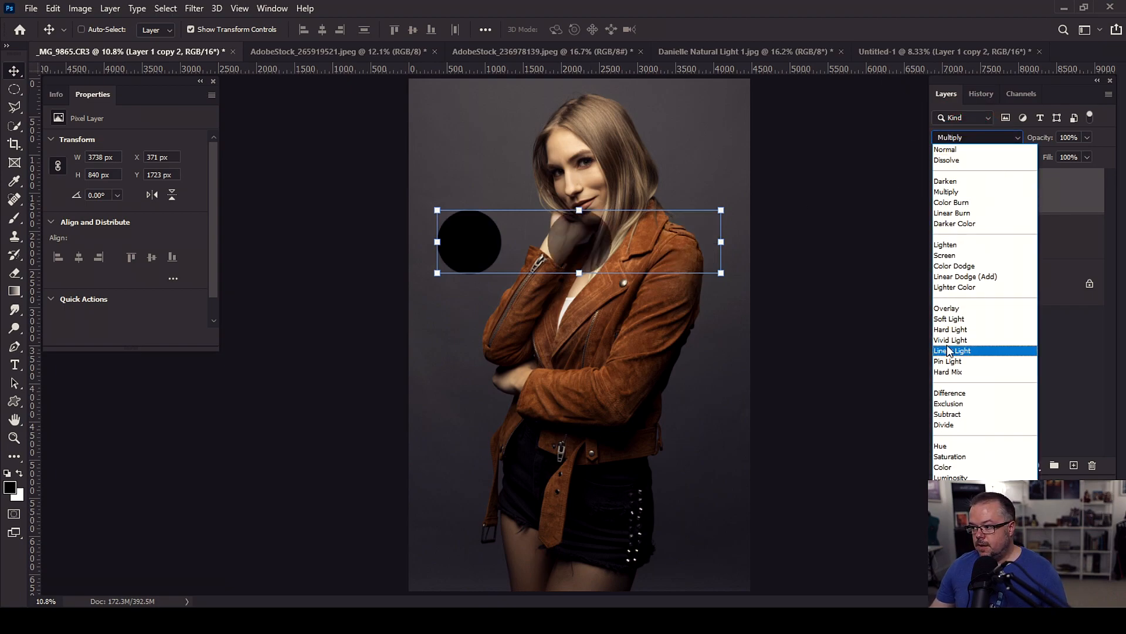
pyautogui.click(943, 308)
pyautogui.moveTo(644, 249); pyautogui.dragTo(543, 188)
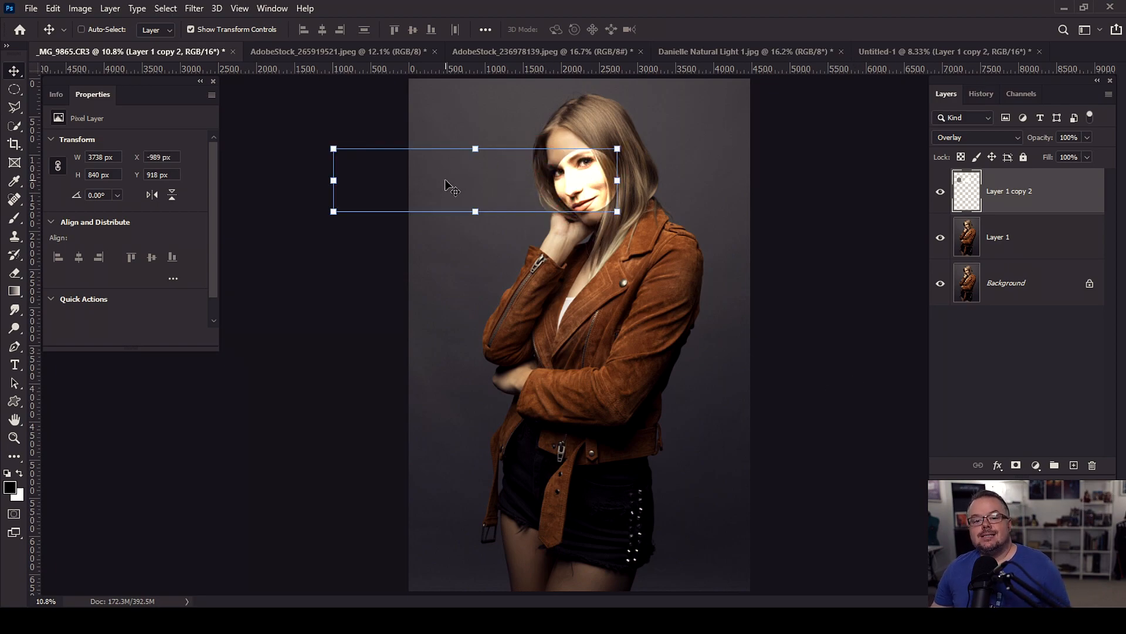
pyautogui.moveTo(452, 187); pyautogui.dragTo(536, 279)
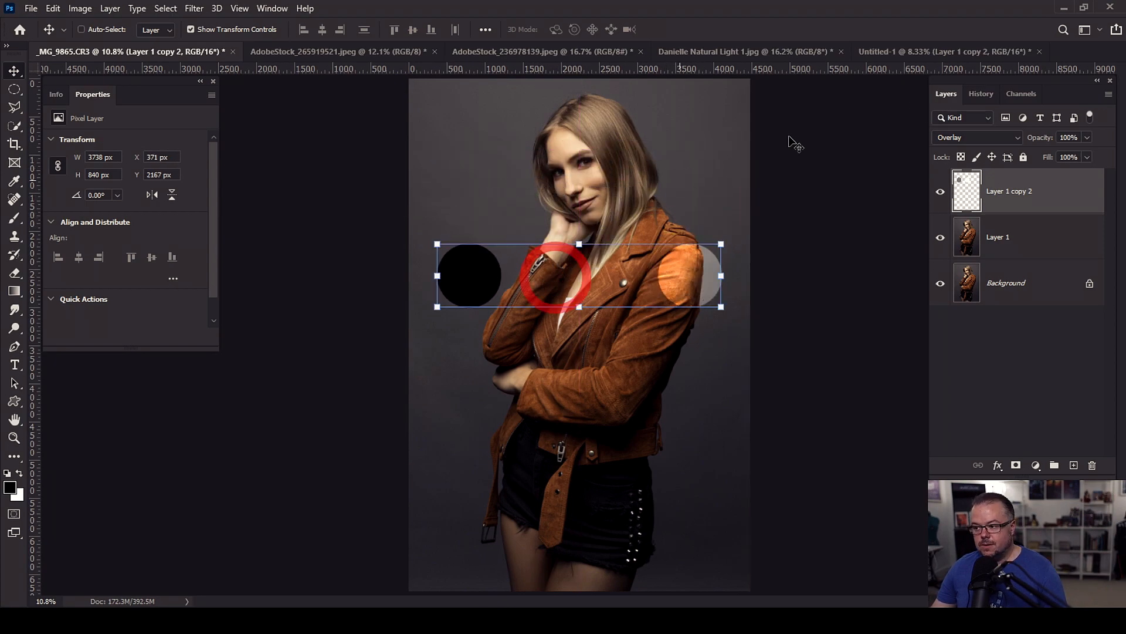
# Delete the circles layer from the portrait document
pyautogui.click(974, 137)
pyautogui.click(973, 137)
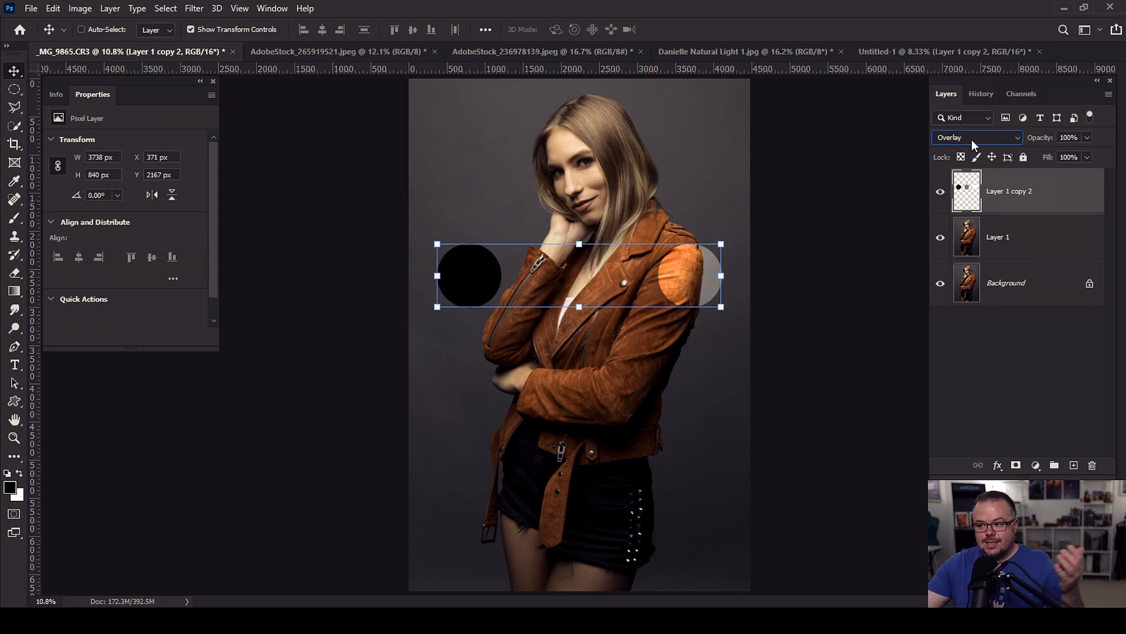
pyautogui.press('Delete')
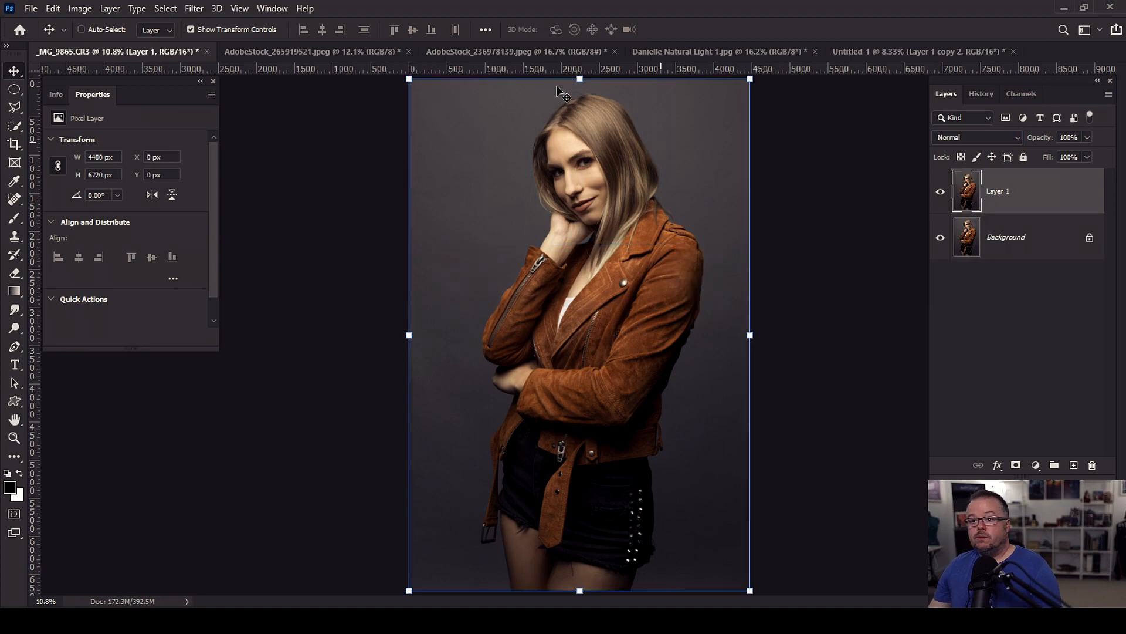
# Inspect the gray texture in AdobeStock_265919521.jpeg and copy it into the _MG_9865.CR3 portrait as a new top layer
pyautogui.click(297, 54)
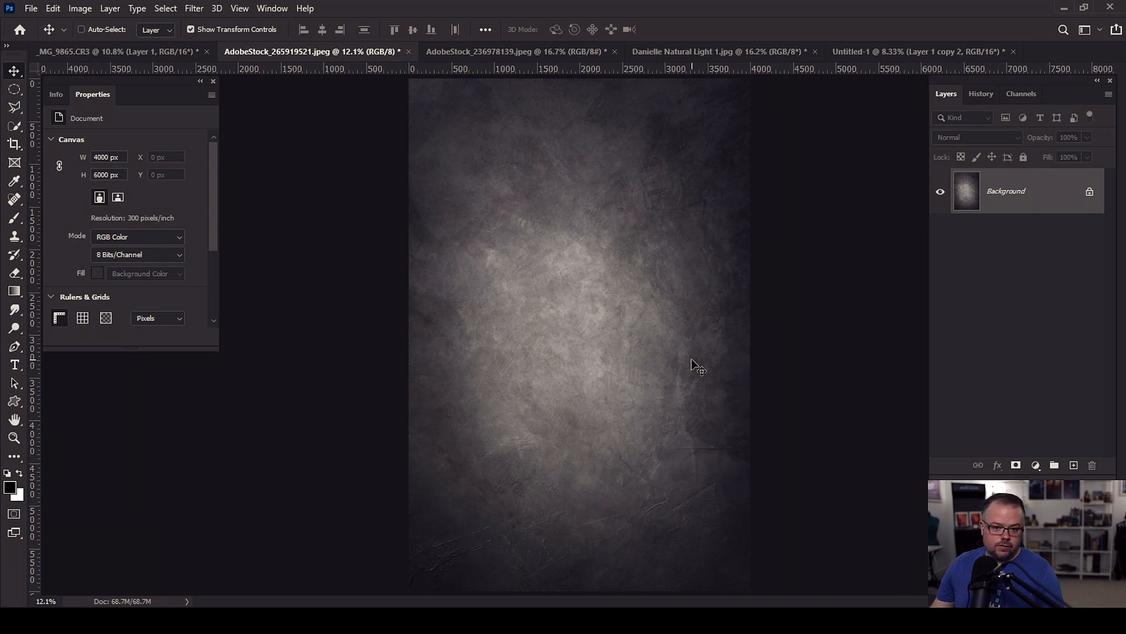
pyautogui.scroll(5, 540, 291)
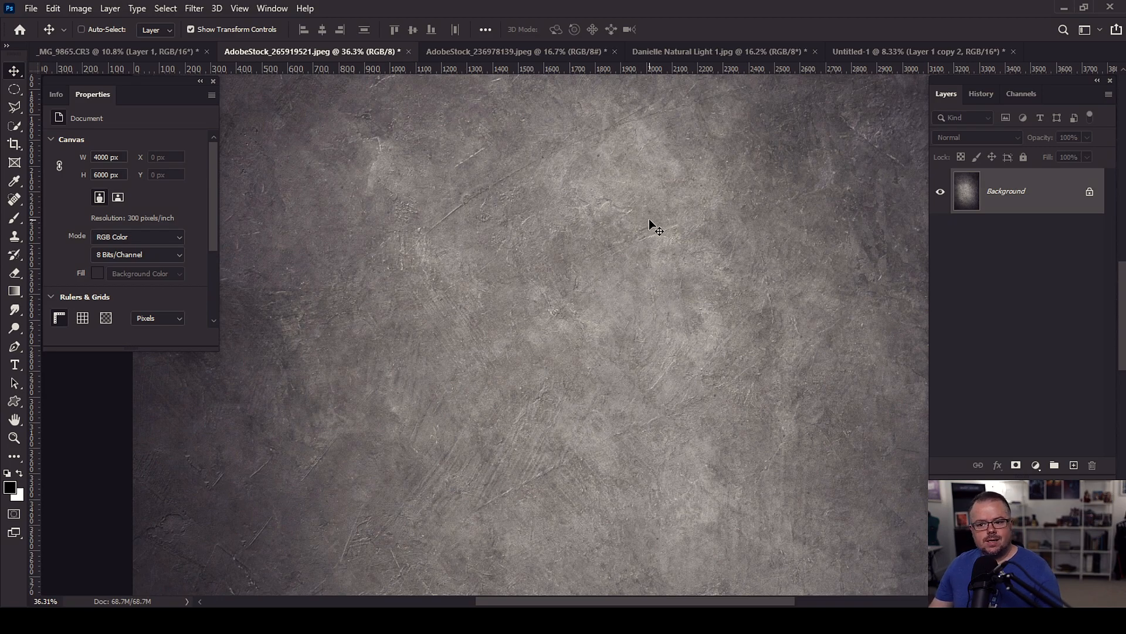
pyautogui.hotkey('ctrl', '0')
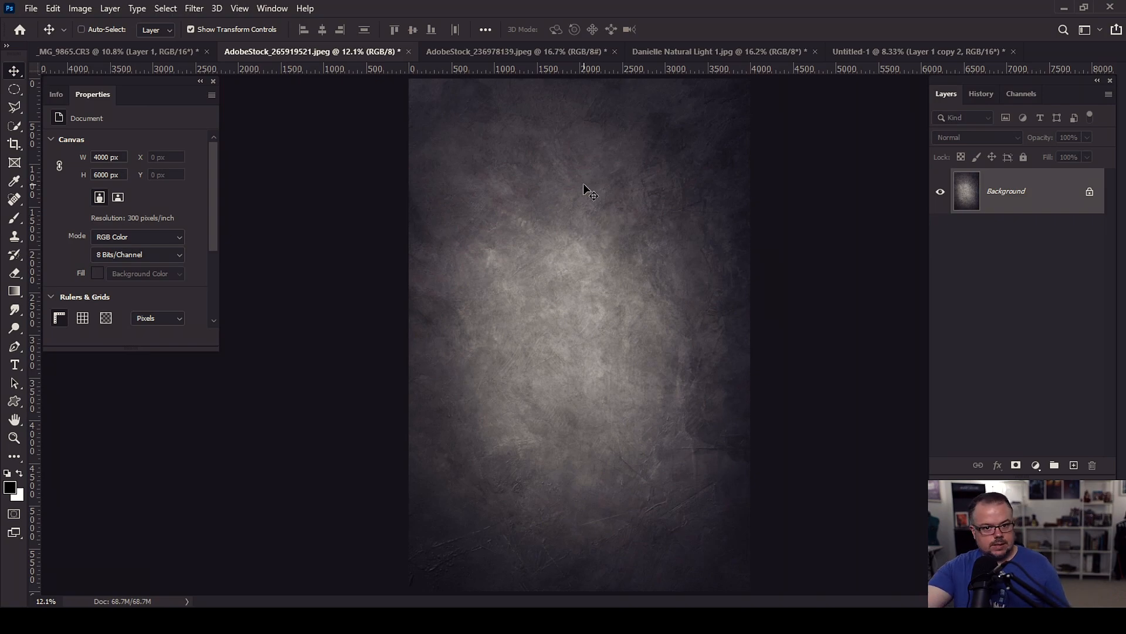
pyautogui.click(119, 52)
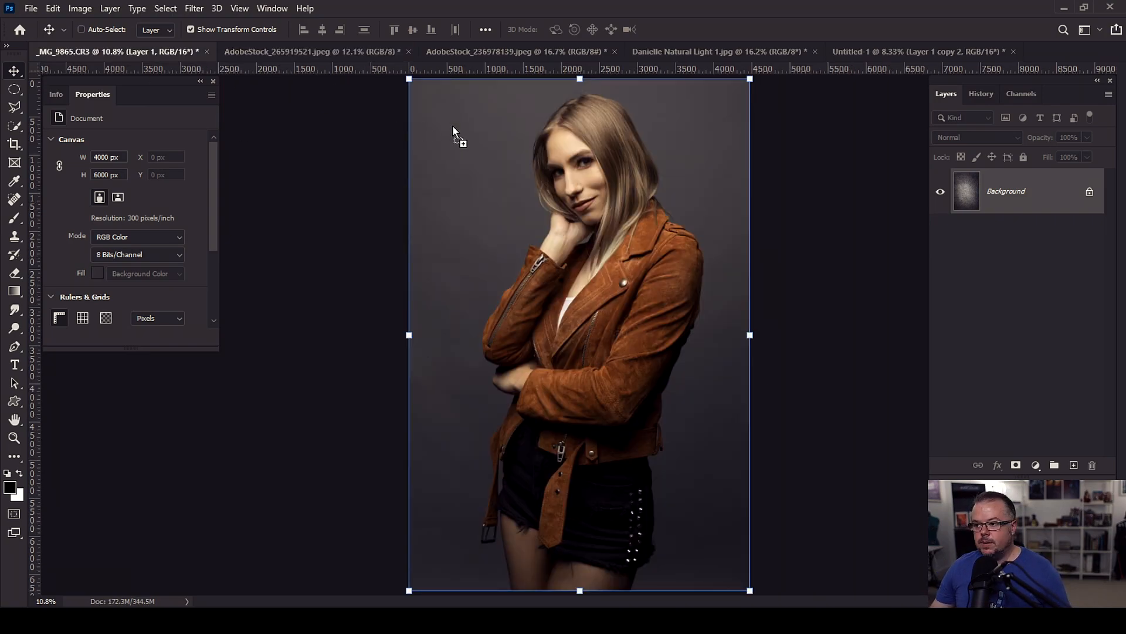
pyautogui.hotkey('ctrl', 'v')
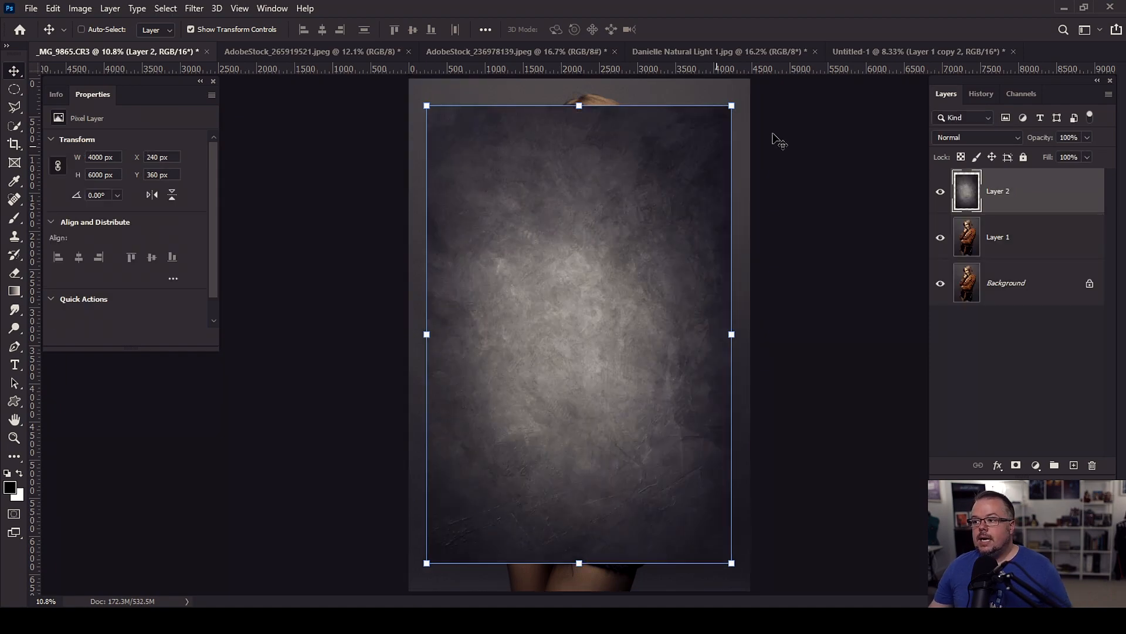
# Scale the texture layer to about 115% so it covers the canvas, set its blend mode to Soft Light and inspect the backdrop
pyautogui.moveTo(731, 106); pyautogui.dragTo(775, 88)
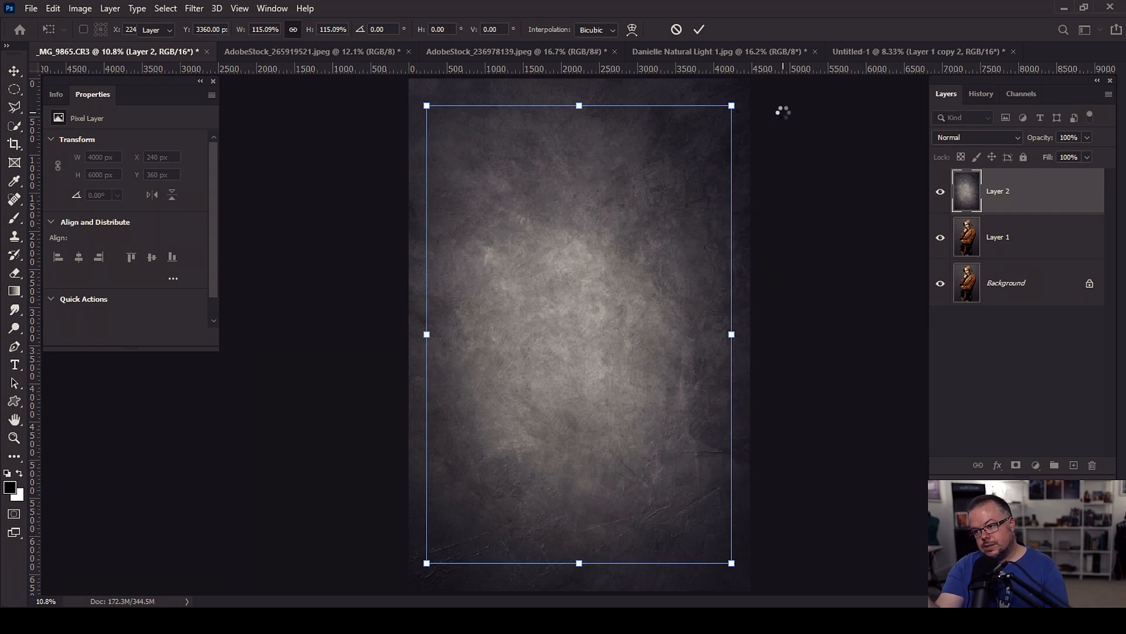
pyautogui.press('Return')
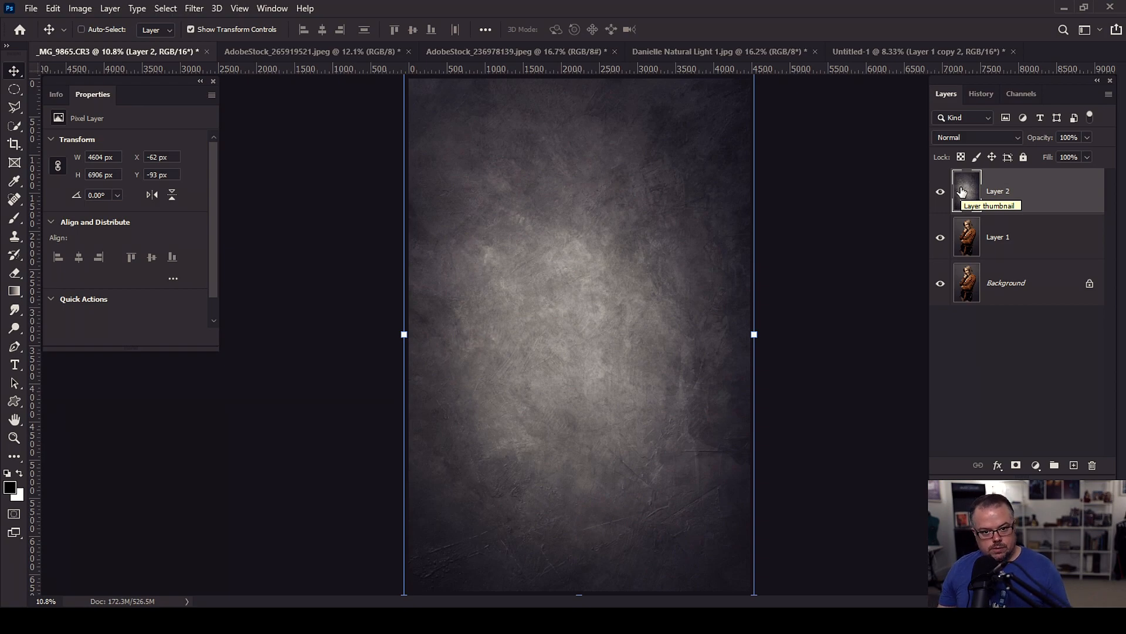
pyautogui.click(976, 137)
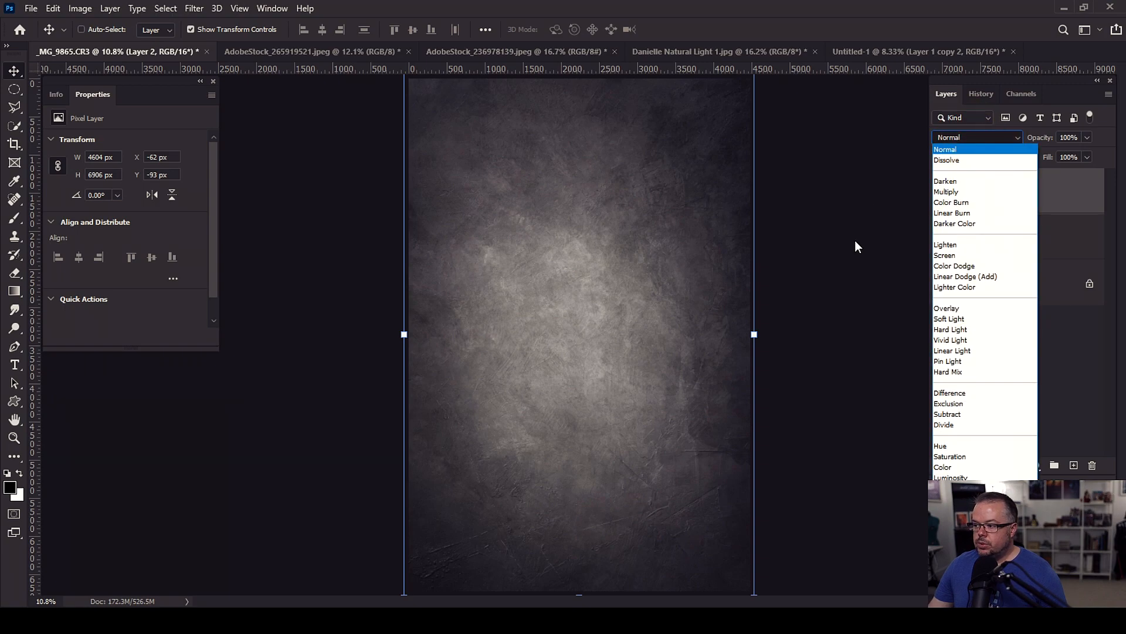
pyautogui.click(950, 318)
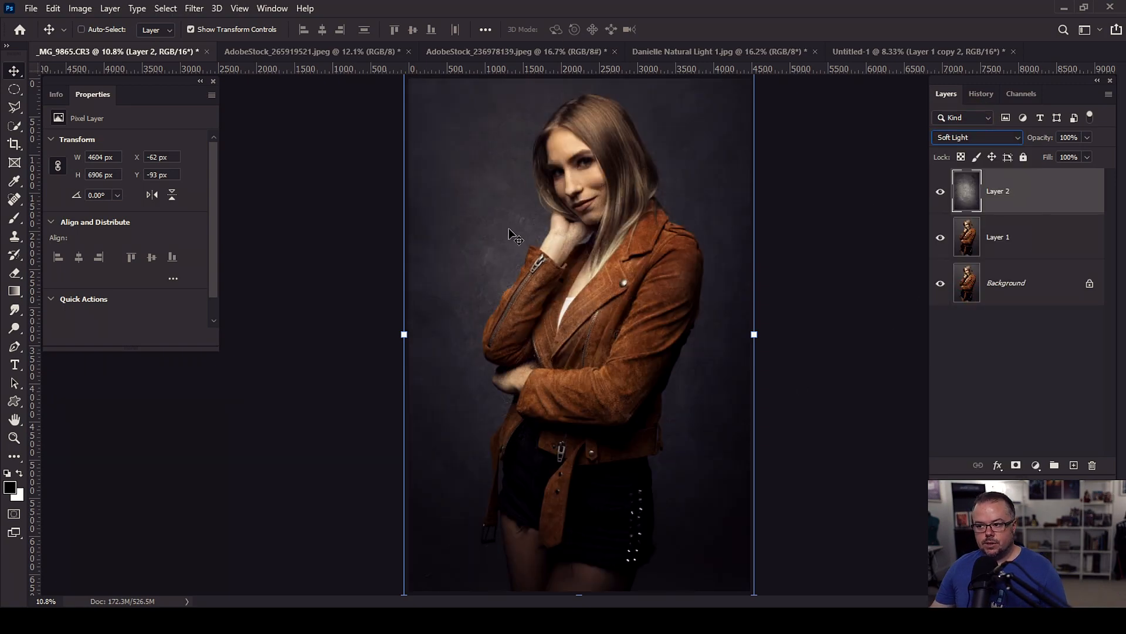
pyautogui.scroll(8, 499, 211)
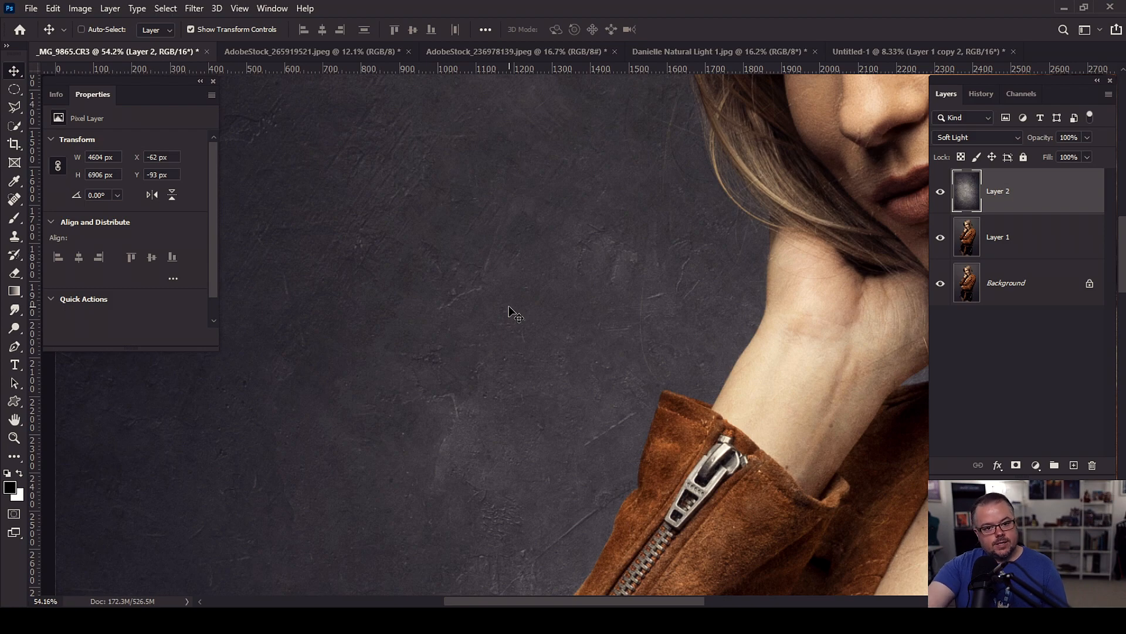
pyautogui.hotkey('ctrl', '0')
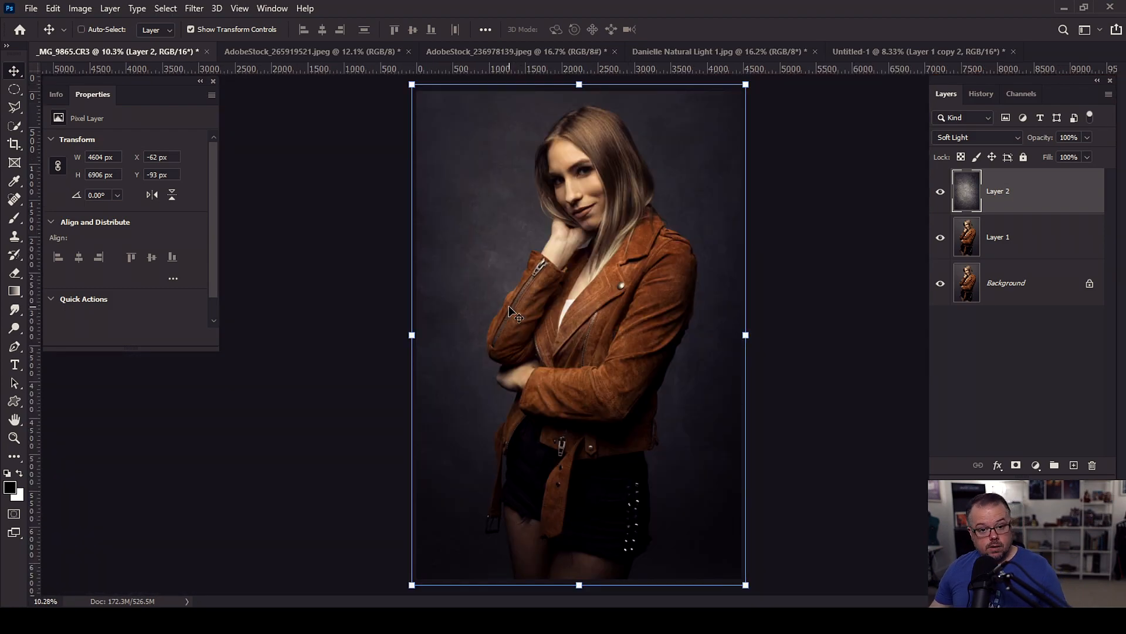
# Hide and reshow the gray texture layer to compare the plain and textured backdrop
pyautogui.click(941, 192)
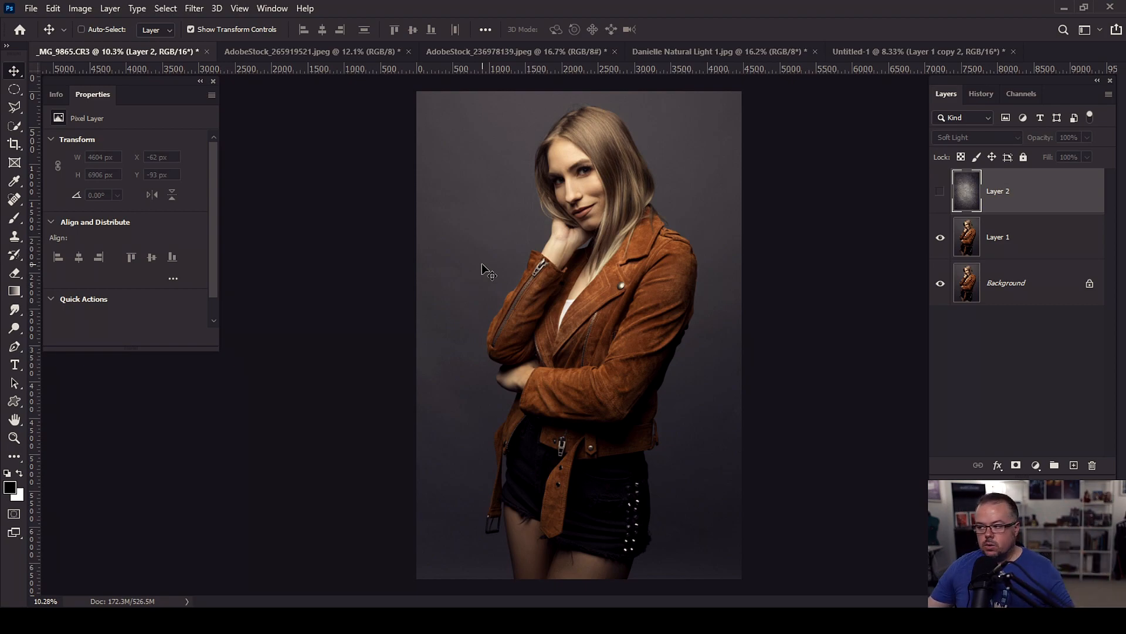
pyautogui.click(940, 190)
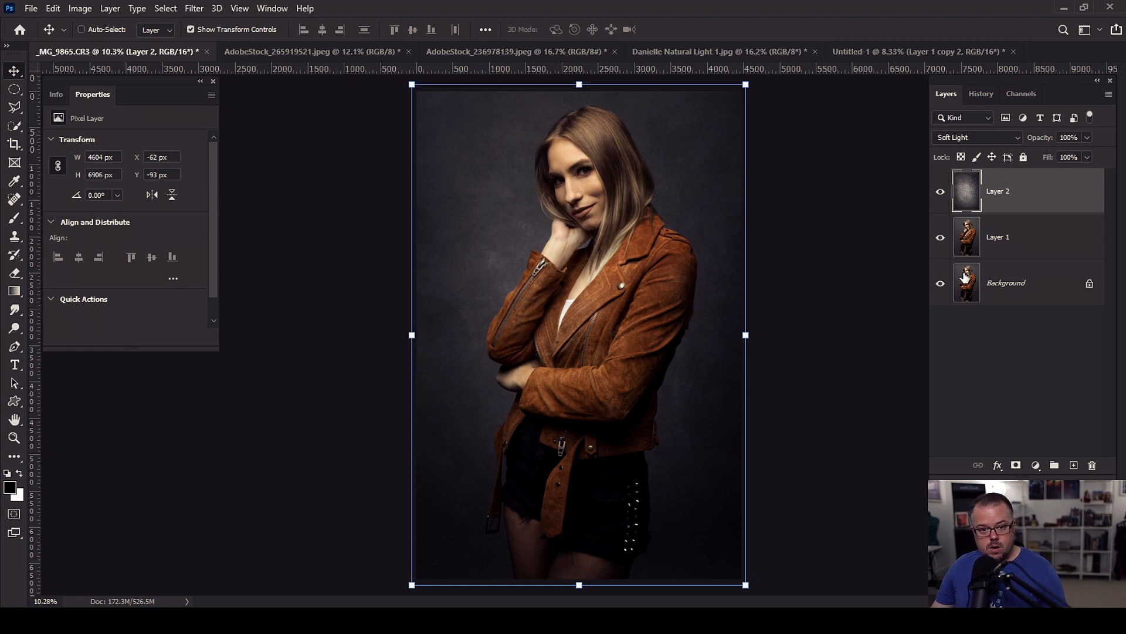
# Add a layer mask to the gray texture layer, try it inverted to black and invert it back to white
pyautogui.click(1023, 194)
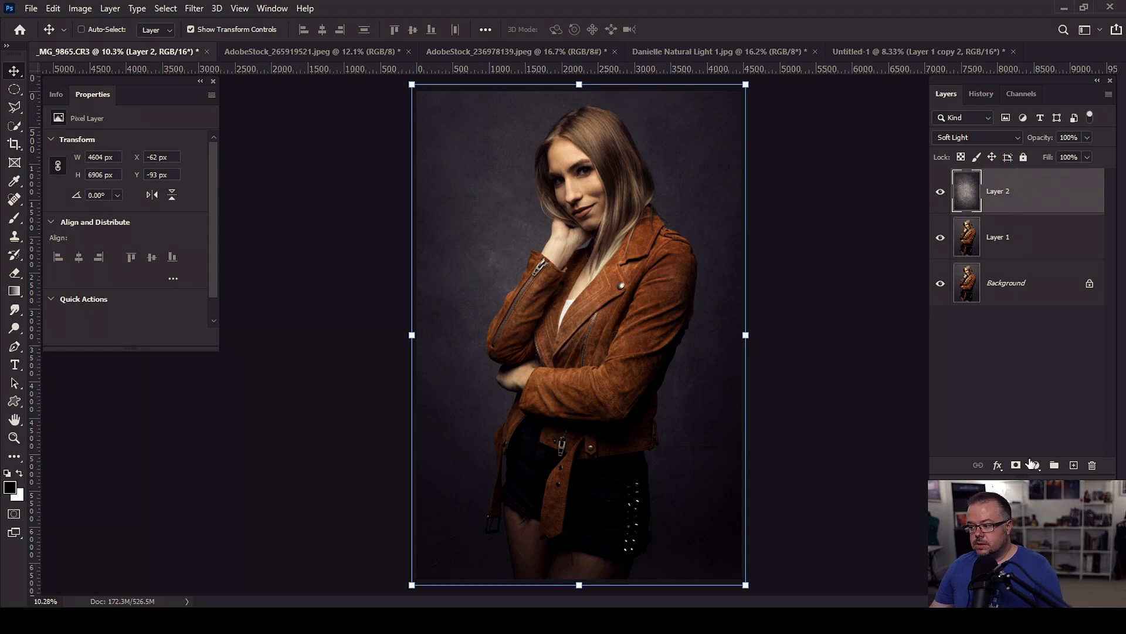
pyautogui.click(1016, 467)
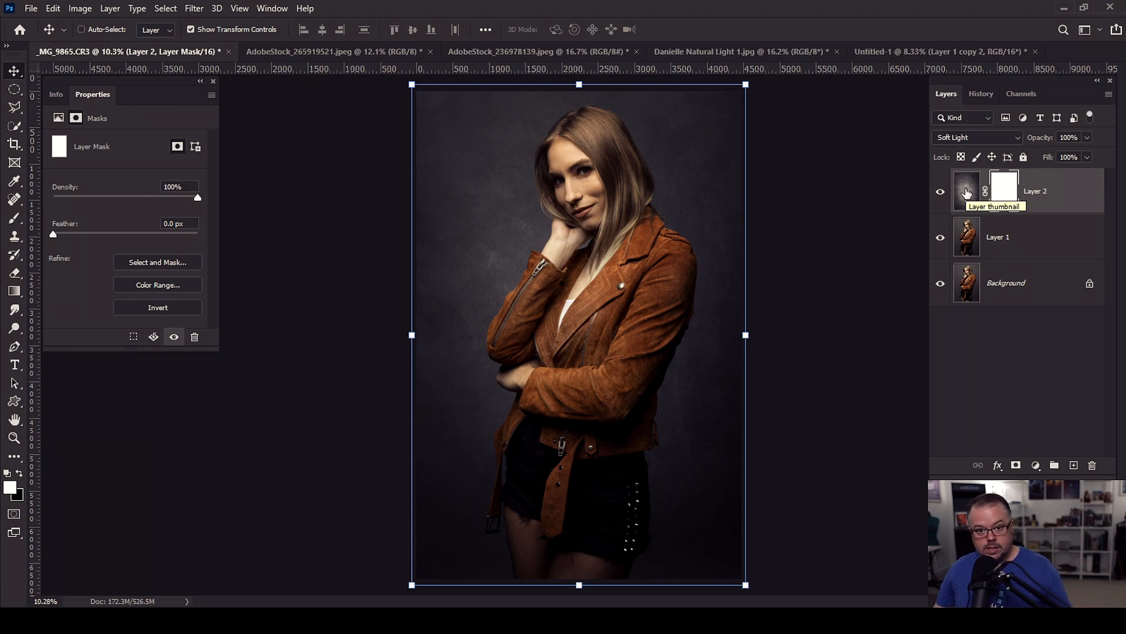
pyautogui.click(1003, 191)
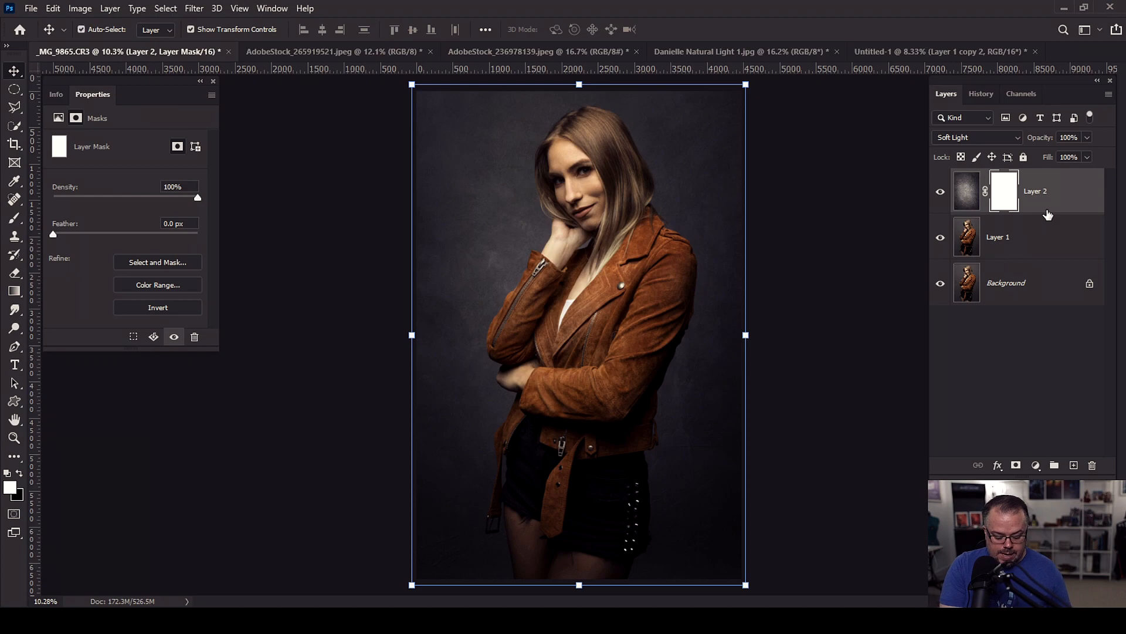
pyautogui.hotkey('ctrl', 'i')
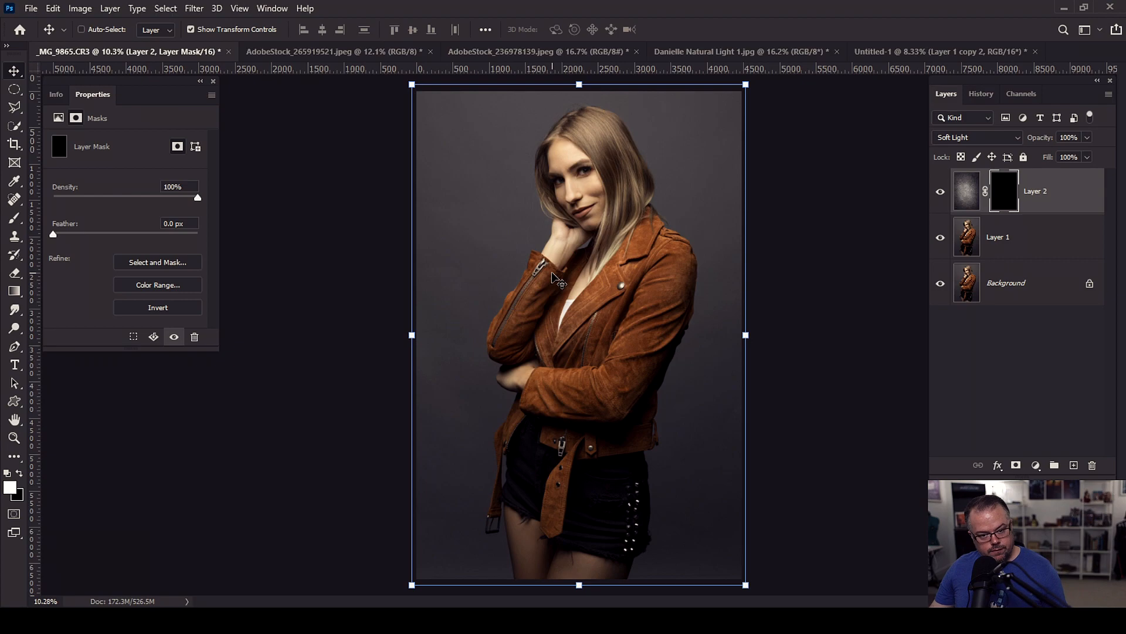
pyautogui.hotkey('ctrl', 'i')
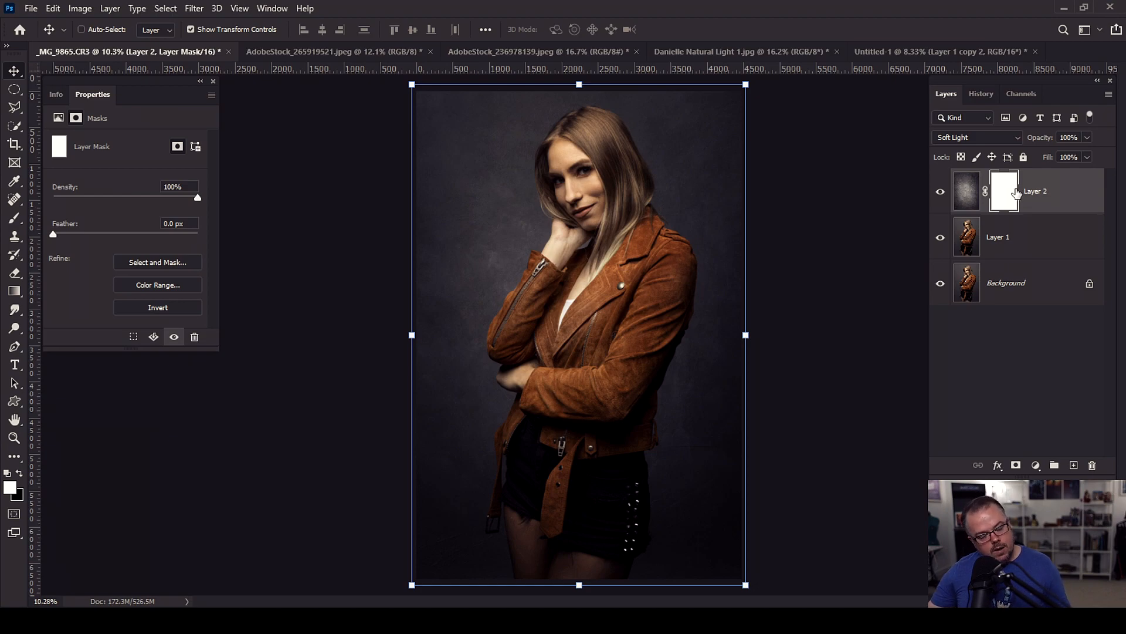
# Paint black on the texture layer's mask over the face, hair and upper jacket with a large soft brush, finishing at size 800
pyautogui.press('b')
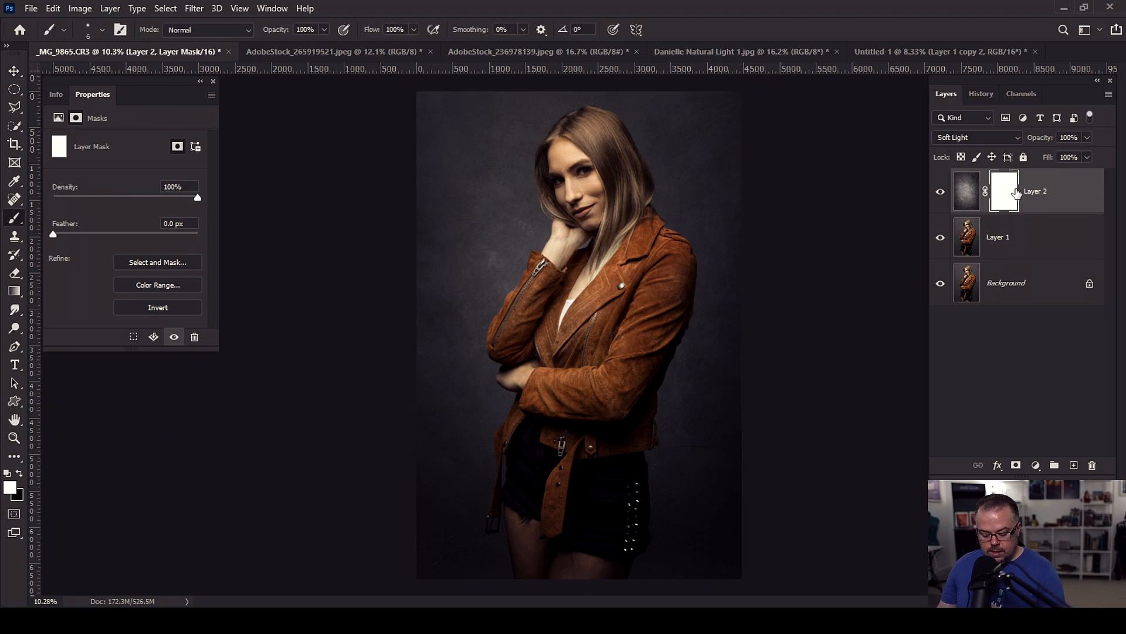
pyautogui.press(']')
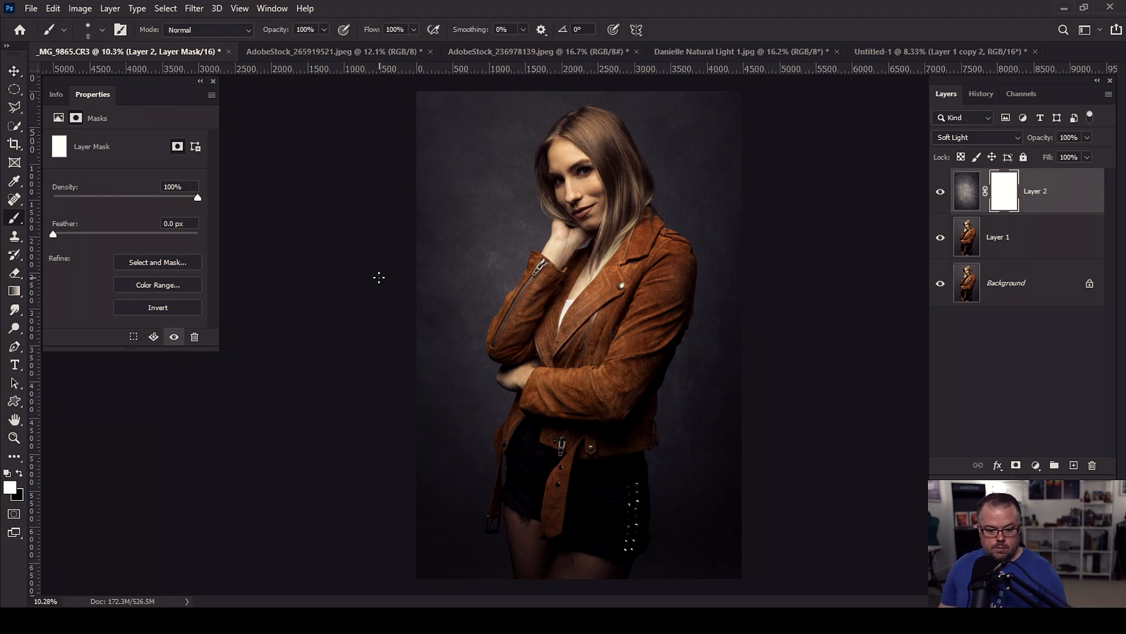
pyautogui.press('x')
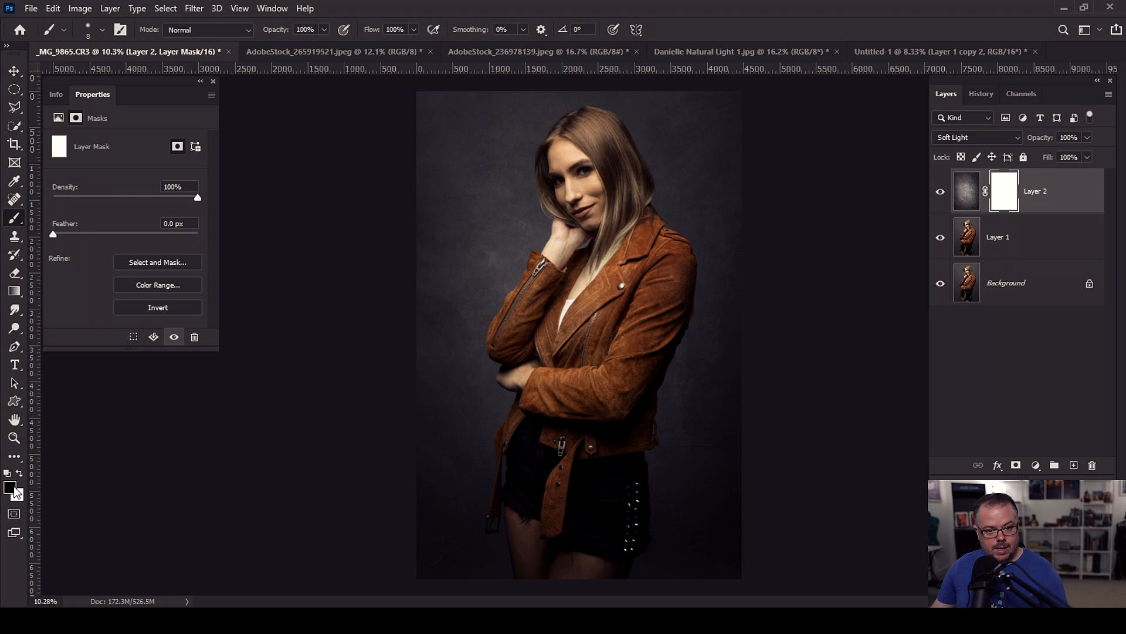
pyautogui.press(']')
pyautogui.press(']')
pyautogui.press(']')
pyautogui.press(']')
pyautogui.press(']')
pyautogui.press(']')
pyautogui.press(']')
pyautogui.press(']')
pyautogui.press(']')
pyautogui.press(']')
pyautogui.press(']')
pyautogui.press(']')
pyautogui.press(']')
pyautogui.press(']')
pyautogui.press(']')
pyautogui.press(']')
pyautogui.press(']')
pyautogui.press(']')
pyautogui.press(']')
pyautogui.press(']')
pyautogui.press(']')
pyautogui.press(']')
pyautogui.moveTo(595, 212)
pyautogui.mouseDown()
pyautogui.moveTo(581, 185)
pyautogui.moveTo(581, 206)
pyautogui.moveTo(572, 201)
pyautogui.mouseUp()
pyautogui.moveTo(604, 241)
pyautogui.mouseDown()
pyautogui.moveTo(584, 295)
pyautogui.moveTo(566, 280)
pyautogui.moveTo(579, 321)
pyautogui.mouseUp()
pyautogui.press('[')
pyautogui.press('[')
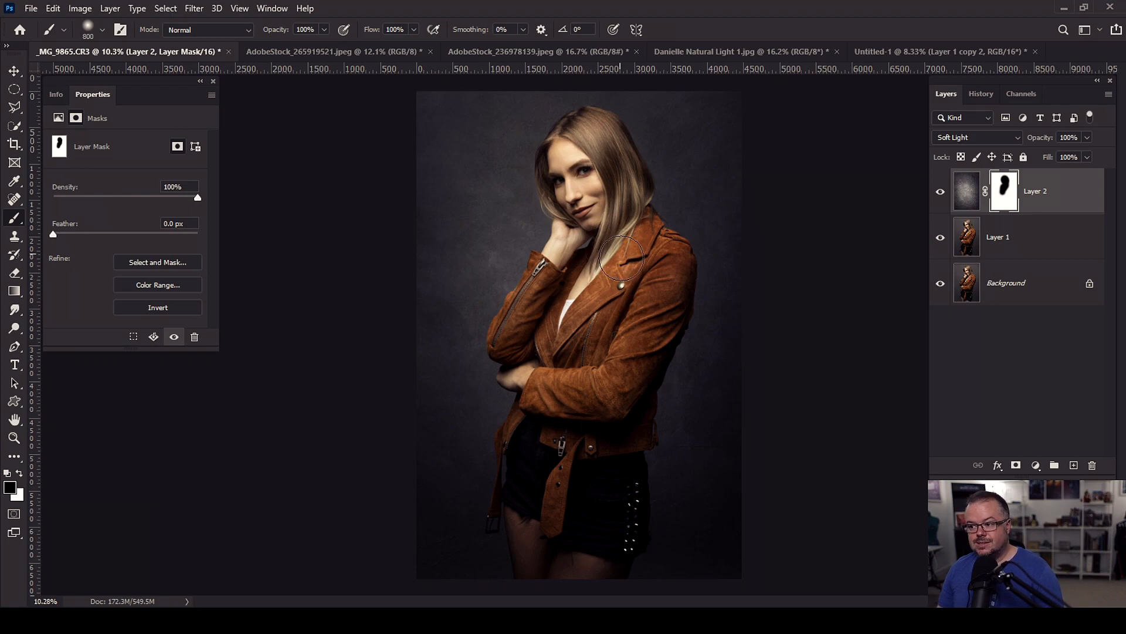
# Paint black on the mask over the backdrop beside the raised arm with a size 1000 brush, and restore the texture there with white
pyautogui.press(']')
pyautogui.press(']')
pyautogui.moveTo(534, 283); pyautogui.dragTo(526, 217)
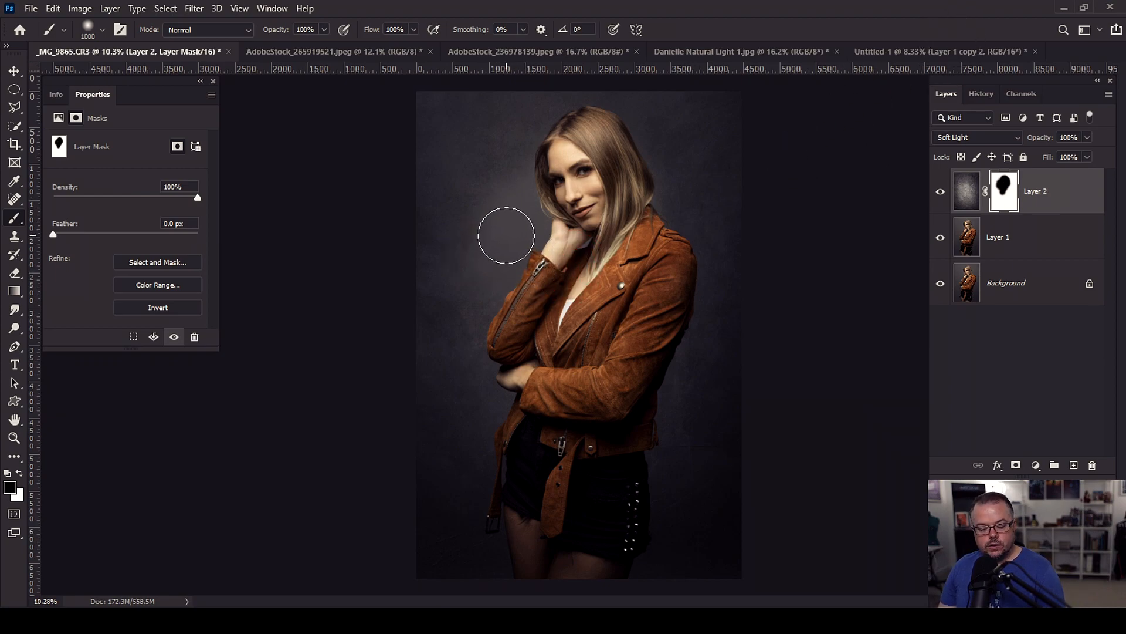
pyautogui.press('x')
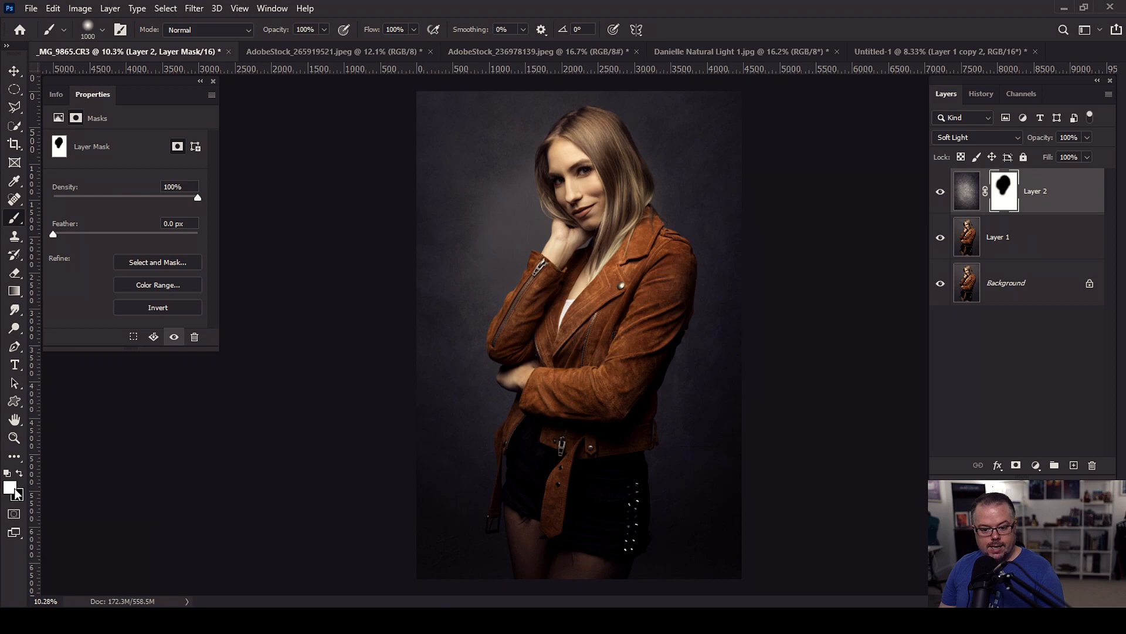
pyautogui.moveTo(499, 220)
pyautogui.mouseDown()
pyautogui.moveTo(506, 196)
pyautogui.moveTo(517, 236)
pyautogui.moveTo(498, 288)
pyautogui.mouseUp()
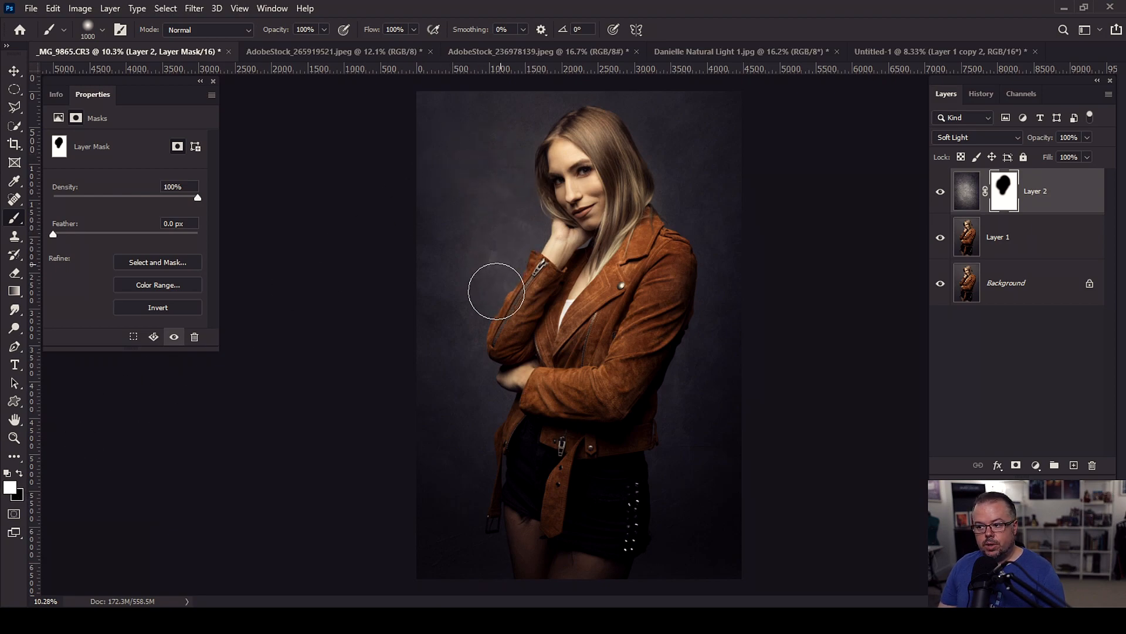
# Paint black on the texture layer's mask over the middle of the jacket with a size 900 brush
pyautogui.press('x')
pyautogui.press('[')
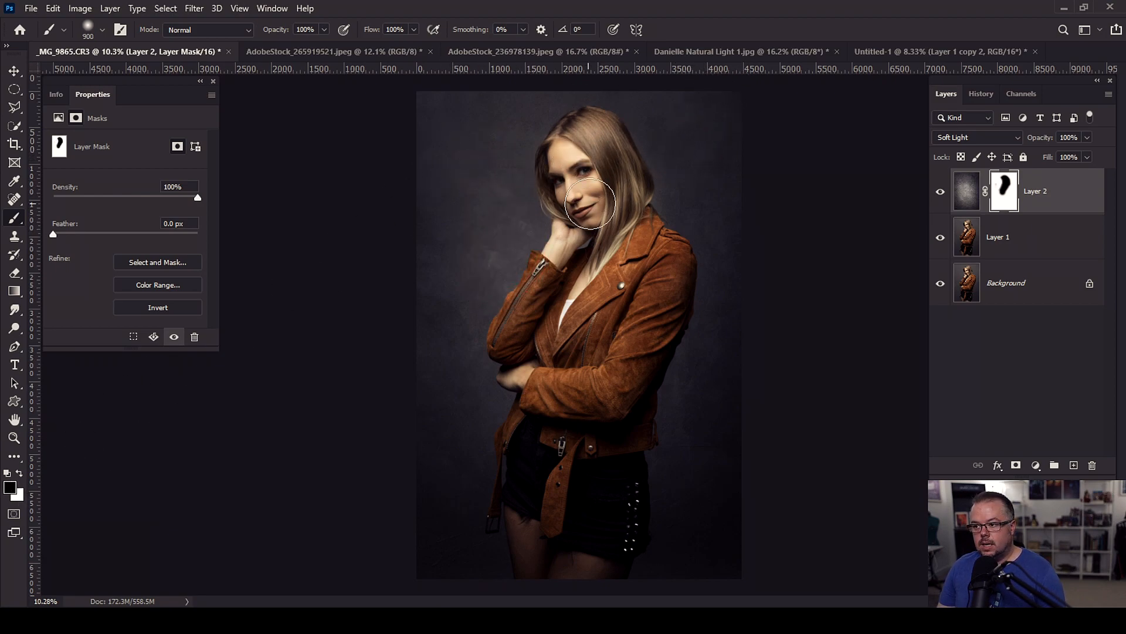
pyautogui.click(610, 335)
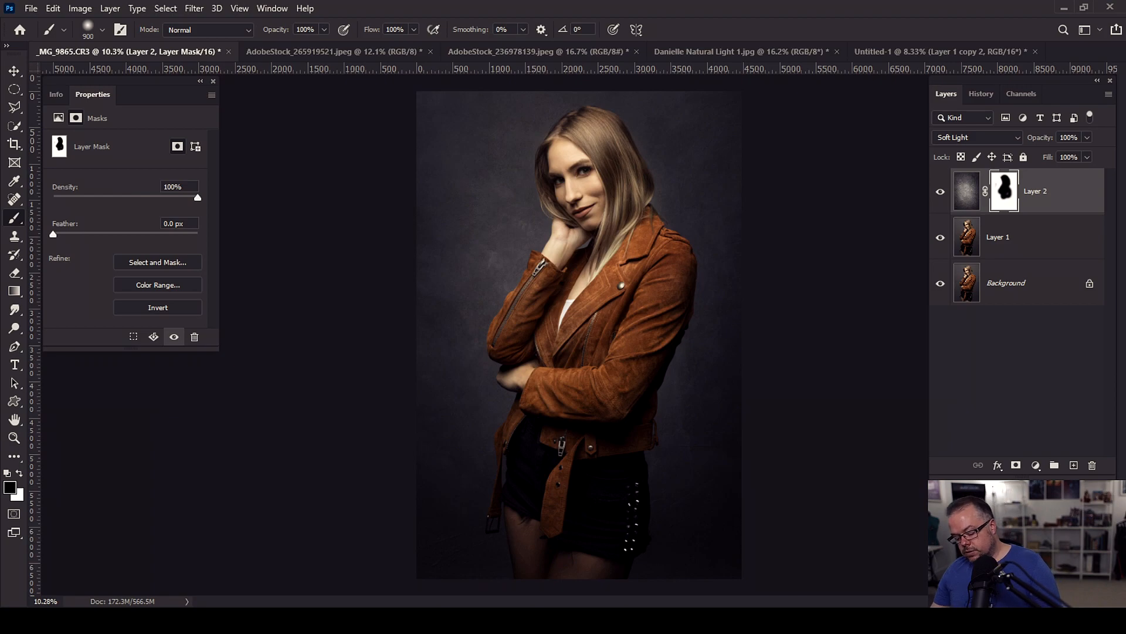
# Delete the gray texture layer and copy the colored texture from AdobeStock_236978139.jpeg into the _MG_9865.CR3 portrait as a new top layer
pyautogui.press('Delete')
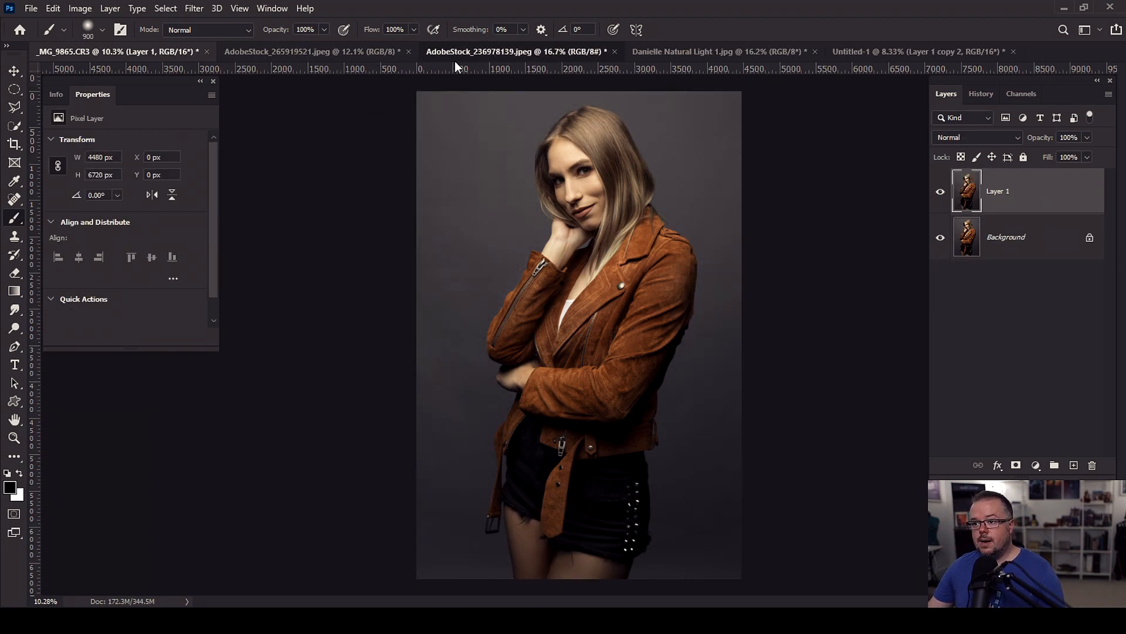
pyautogui.click(452, 58)
pyautogui.press('v')
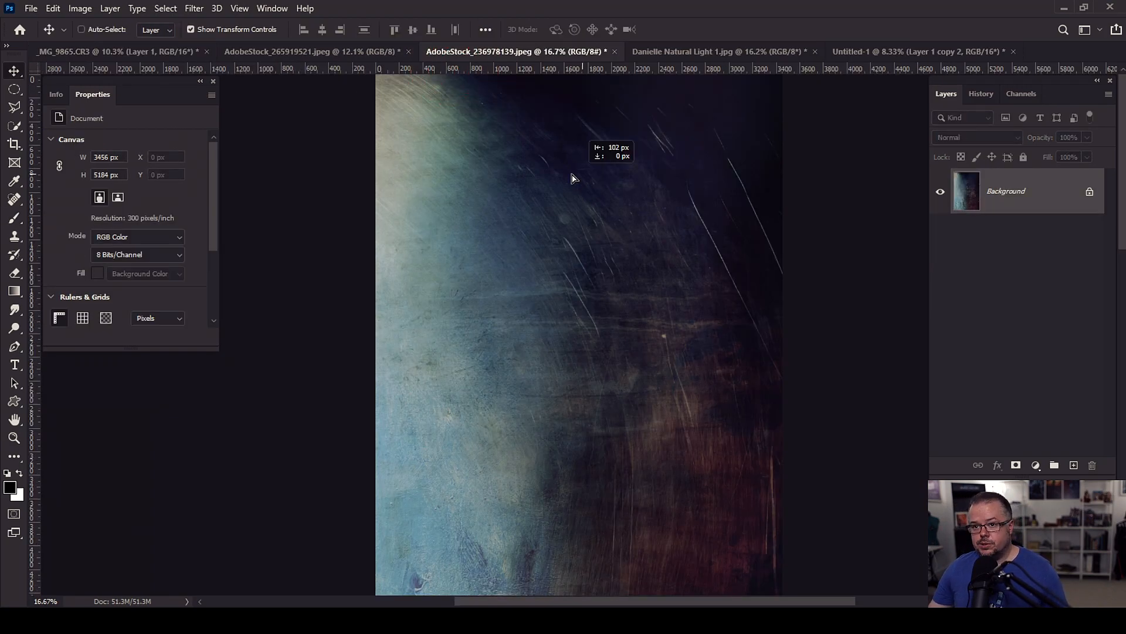
pyautogui.click(138, 52)
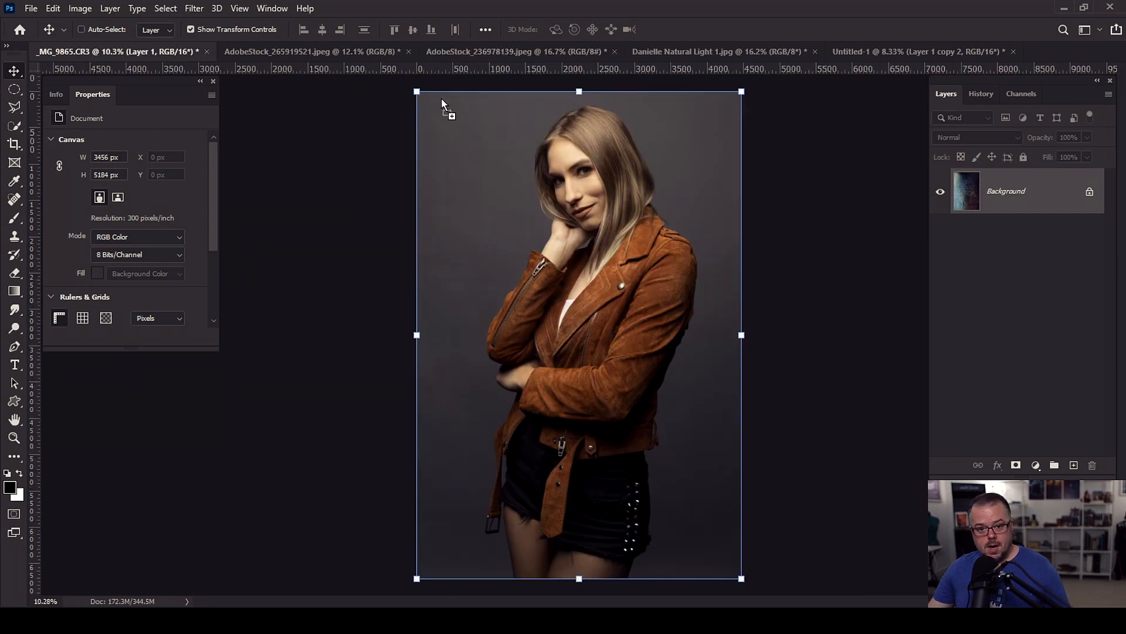
pyautogui.moveTo(441, 98); pyautogui.dragTo(486, 131)
# Scale the colored texture layer to about 135% so it covers the canvas and set its blend mode to Soft Light
pyautogui.moveTo(709, 142); pyautogui.dragTo(787, 105)
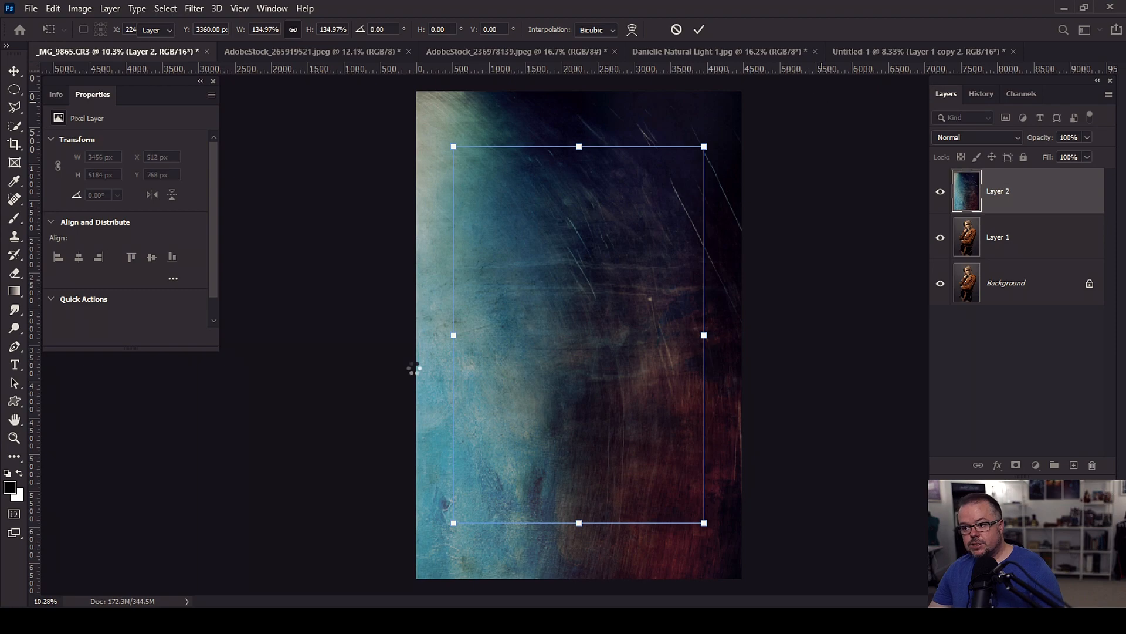
pyautogui.press('Return')
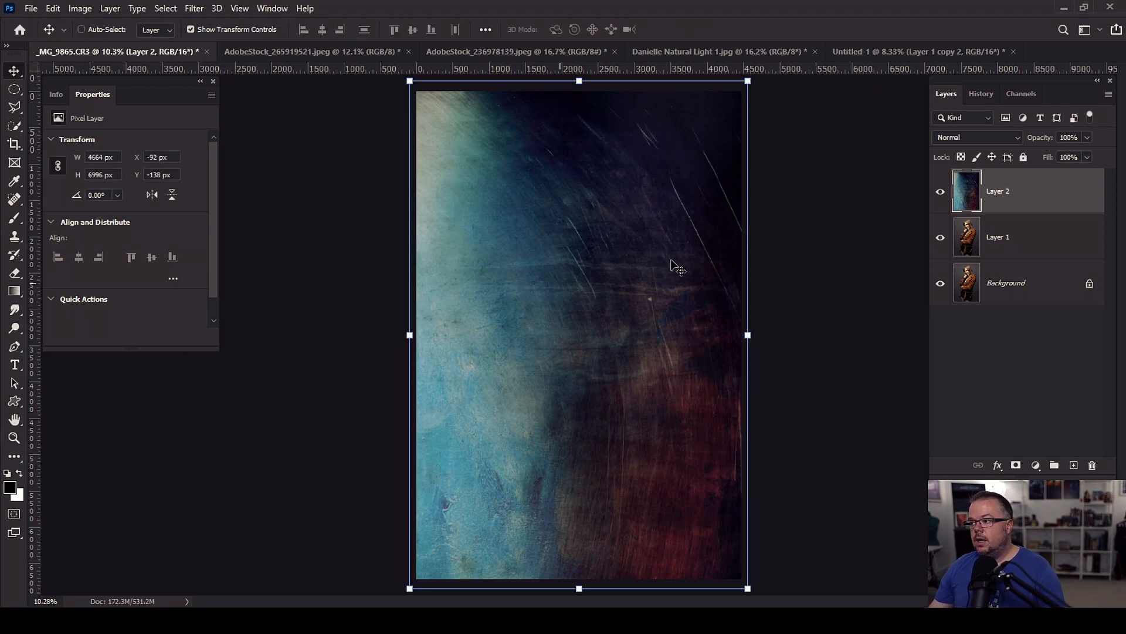
pyautogui.click(976, 137)
pyautogui.click(942, 320)
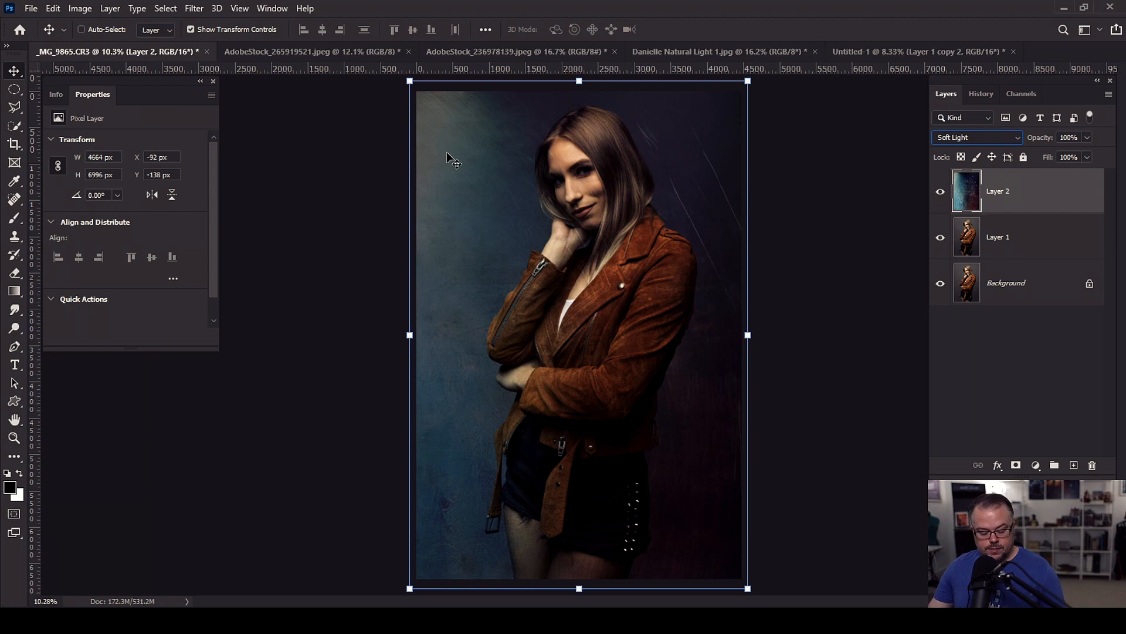
# Try the colored texture at different positions over the portrait and return it to cover the whole canvas
pyautogui.moveTo(498, 242); pyautogui.dragTo(607, 253)
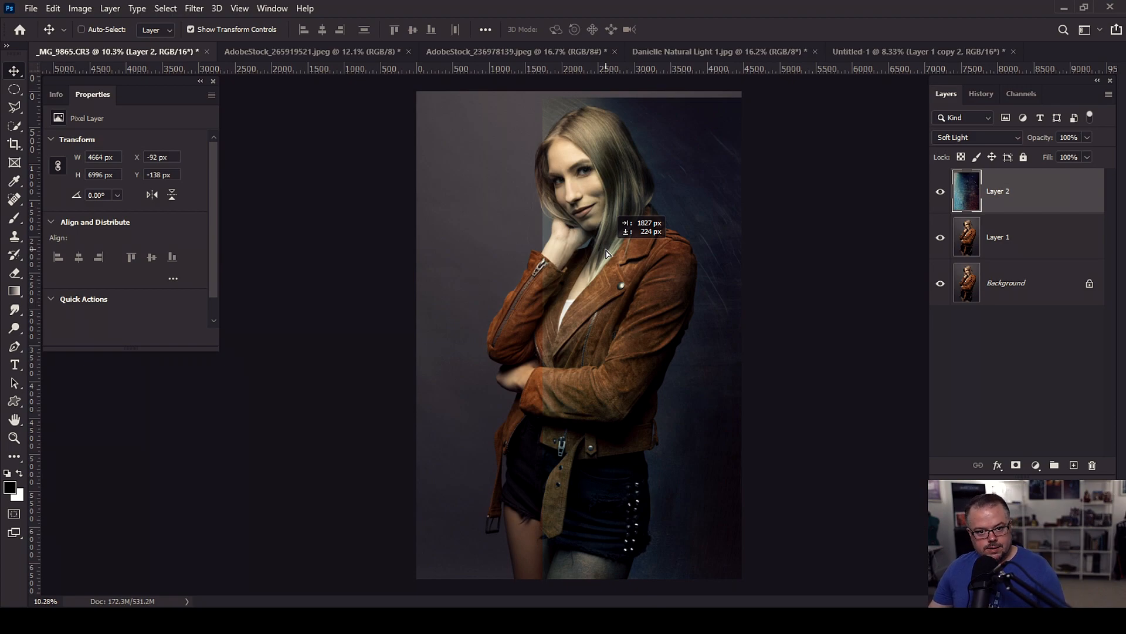
pyautogui.moveTo(607, 254); pyautogui.dragTo(572, 187)
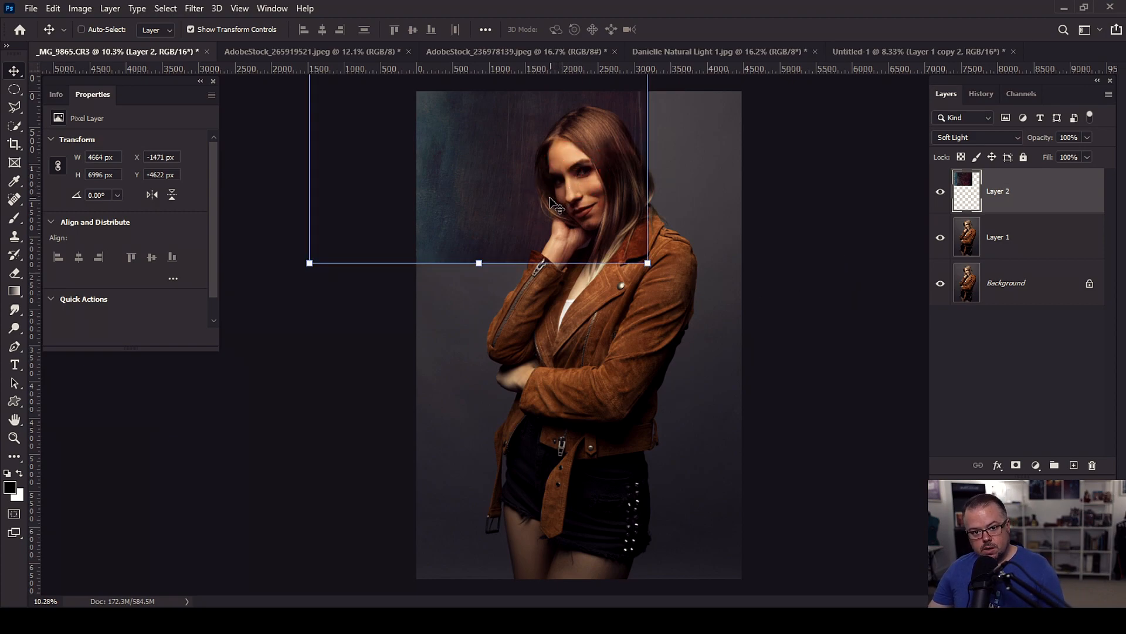
pyautogui.moveTo(598, 217); pyautogui.dragTo(644, 512)
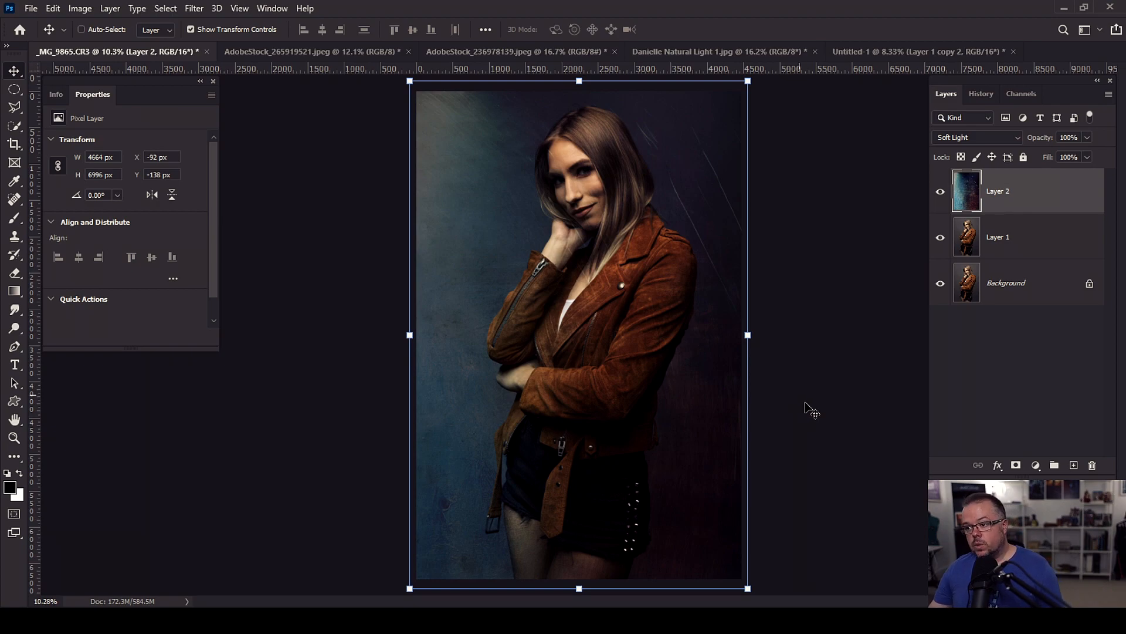
# Add a mask to the colored texture layer and paint black over the face and jacket with a soft brush of size 900 to 1200
pyautogui.click(1016, 465)
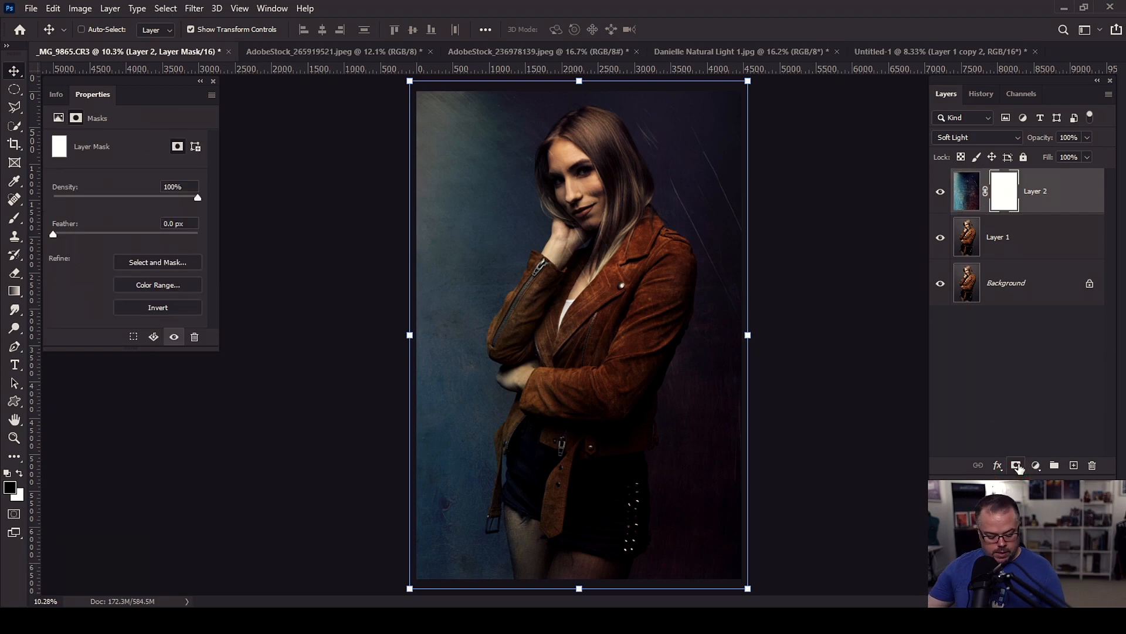
pyautogui.press('b')
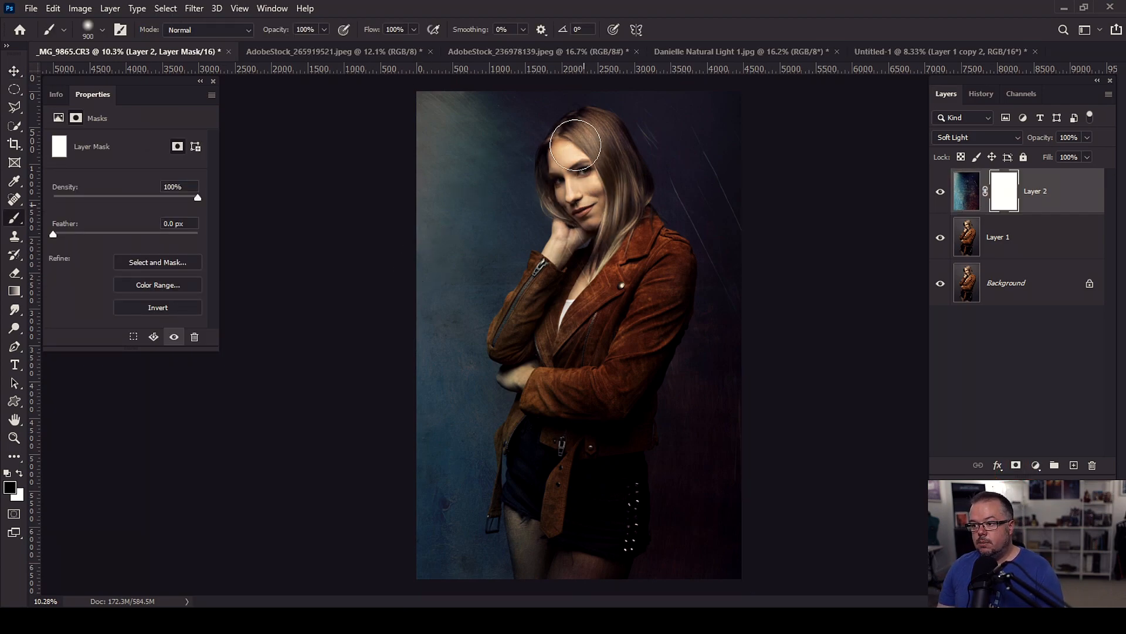
pyautogui.moveTo(575, 144); pyautogui.dragTo(583, 252)
pyautogui.press(']')
pyautogui.press(']')
pyautogui.press(']')
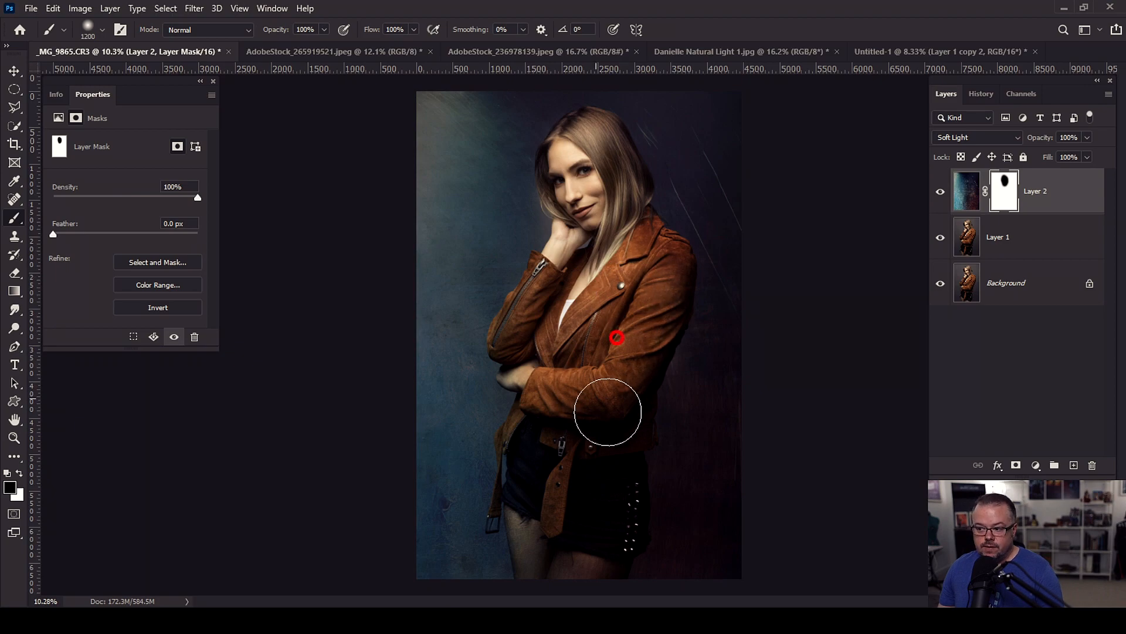
pyautogui.moveTo(598, 402); pyautogui.dragTo(583, 477)
# Paint white on the mask beside the face with a size 700 brush to restore the backdrop texture
pyautogui.press('x')
pyautogui.press('[')
pyautogui.press('[')
pyautogui.press('[')
pyautogui.press('[')
pyautogui.press('[')
pyautogui.click(523, 199)
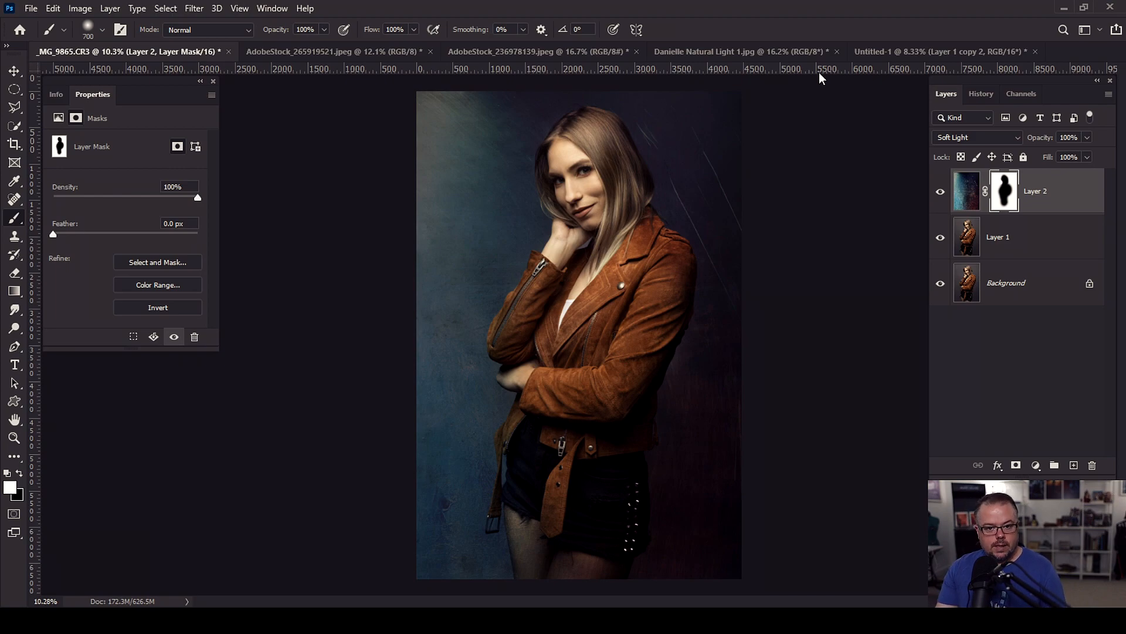
# Try the Multiply and Screen blend modes on the colored texture layer and return it to Soft Light
pyautogui.click(963, 137)
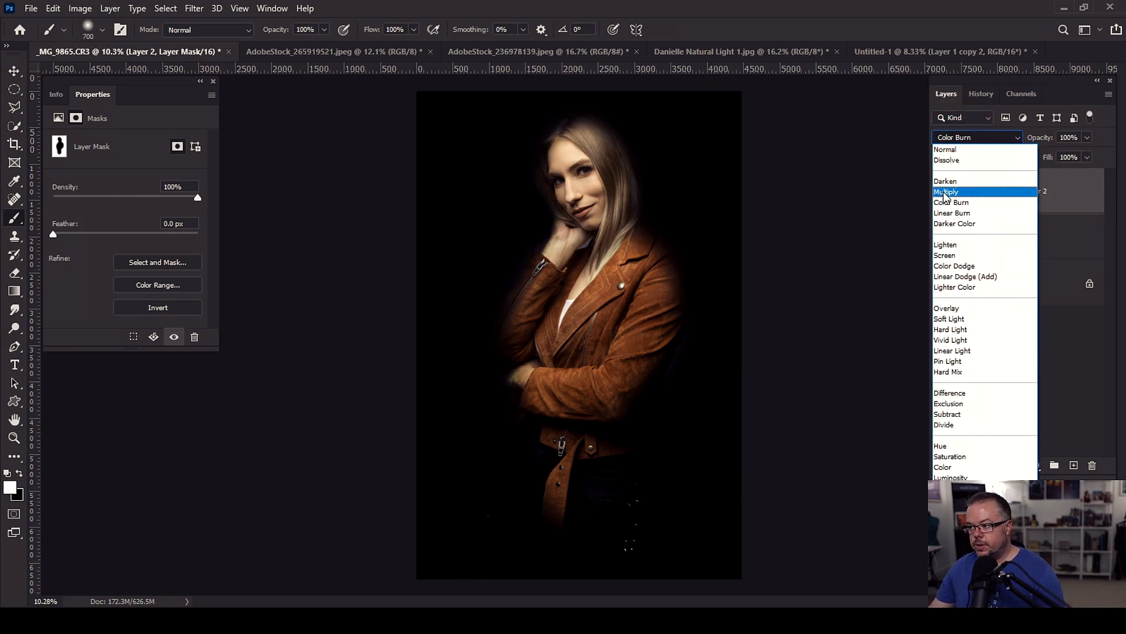
pyautogui.click(945, 192)
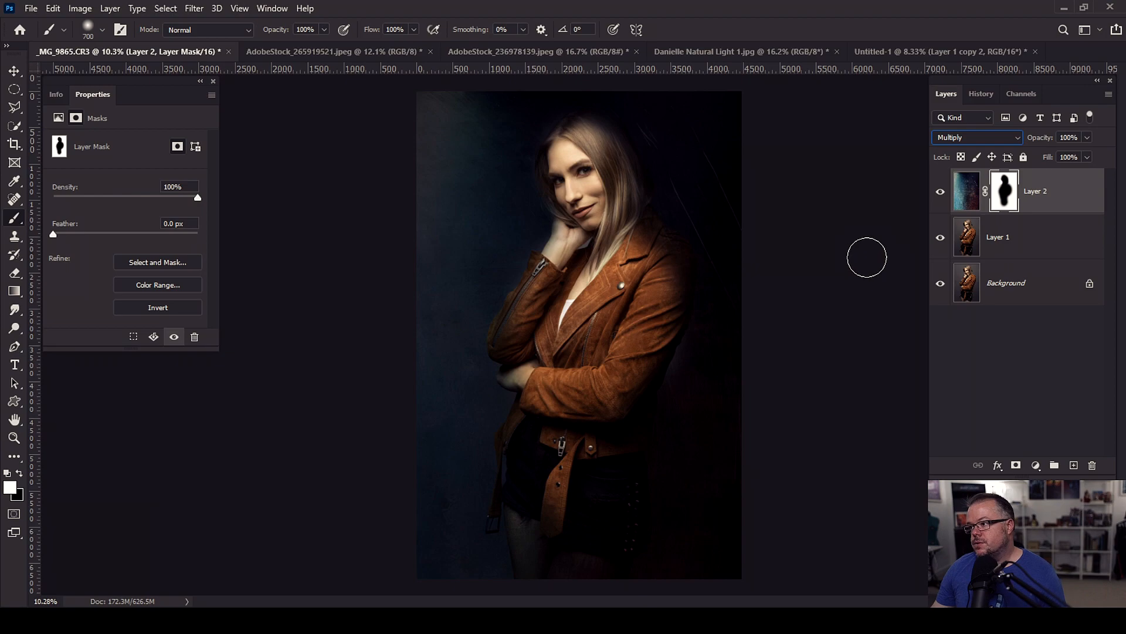
pyautogui.click(975, 138)
pyautogui.click(950, 262)
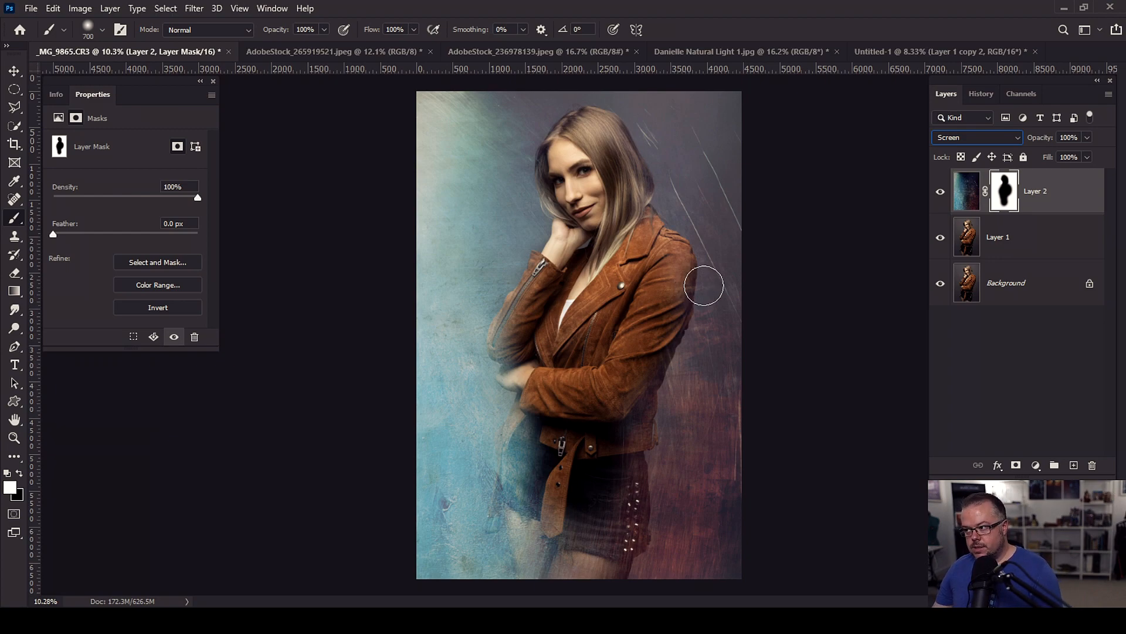
pyautogui.click(962, 139)
pyautogui.click(938, 320)
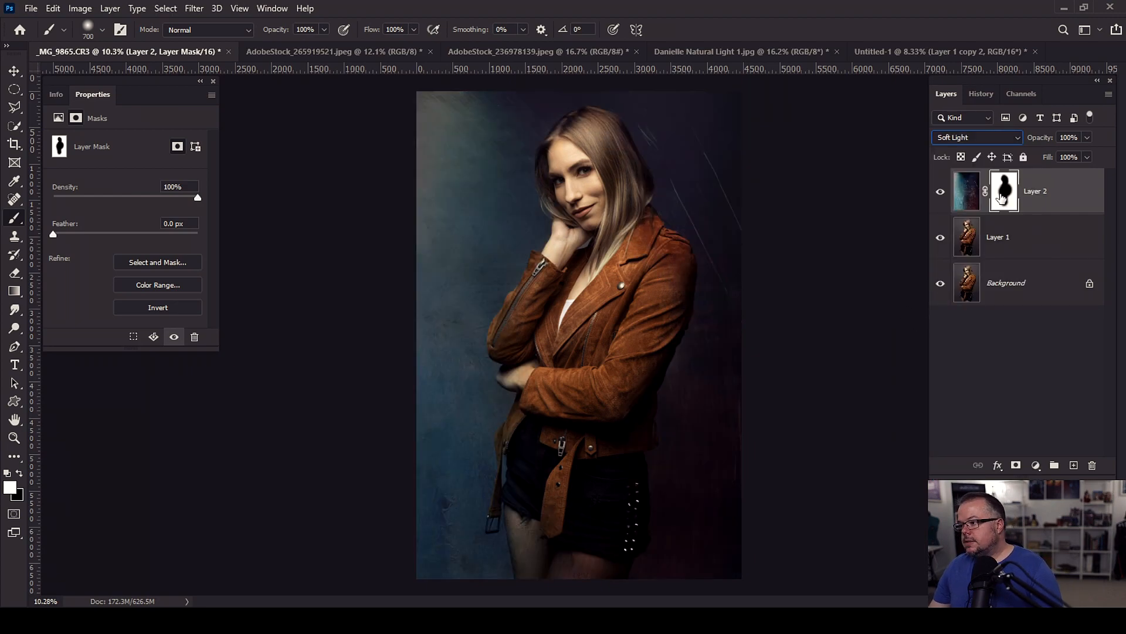
# Delete the masked colored texture layer from the portrait document
pyautogui.click(1065, 236)
pyautogui.click(1068, 197)
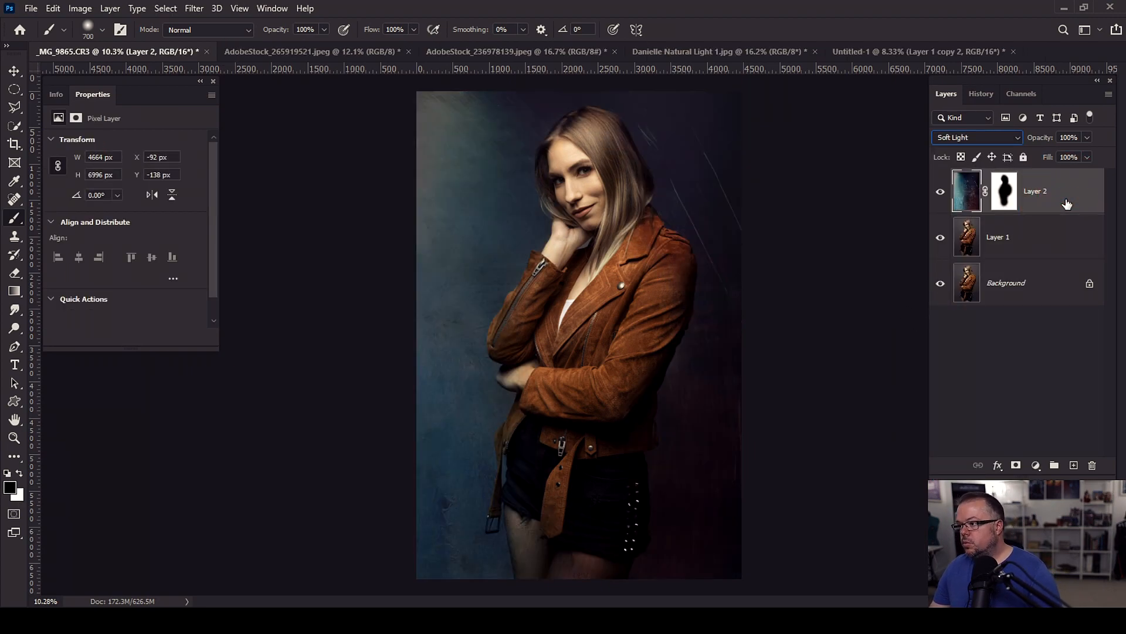
pyautogui.press('Delete')
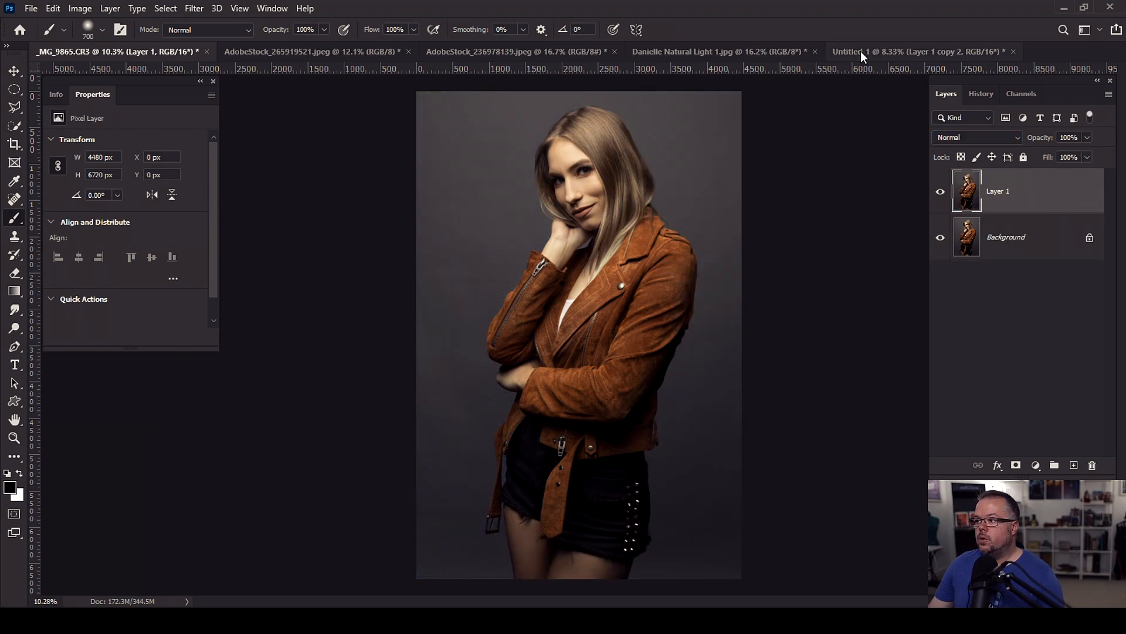
# In the Untitled-1 document, add a new layer above the existing lens flare layer and fill it with black
pyautogui.click(861, 51)
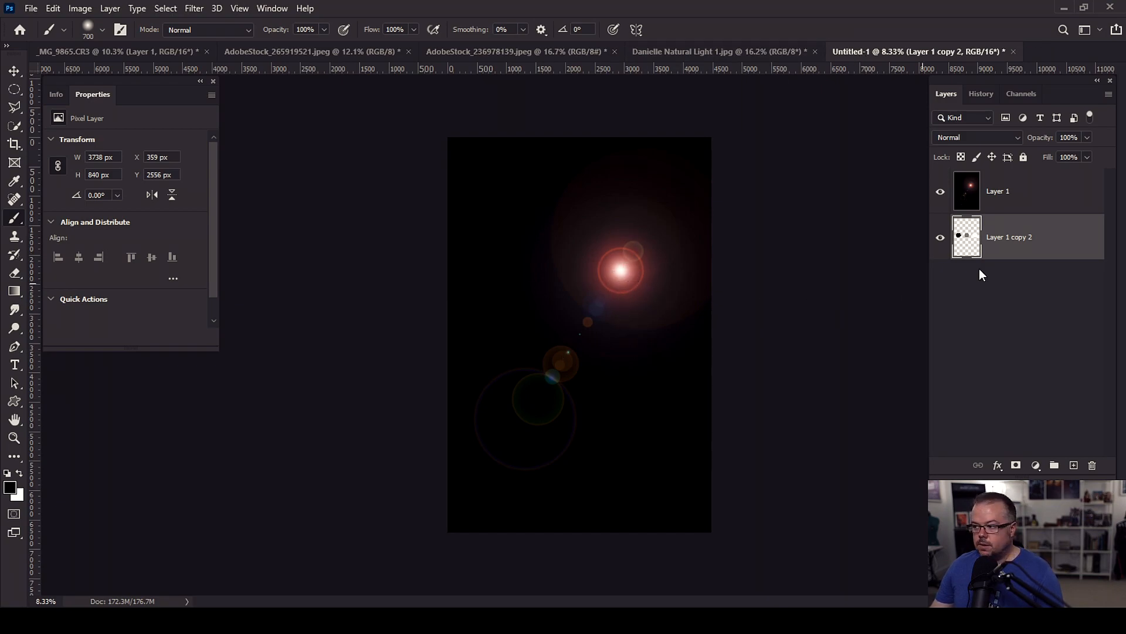
pyautogui.click(1078, 186)
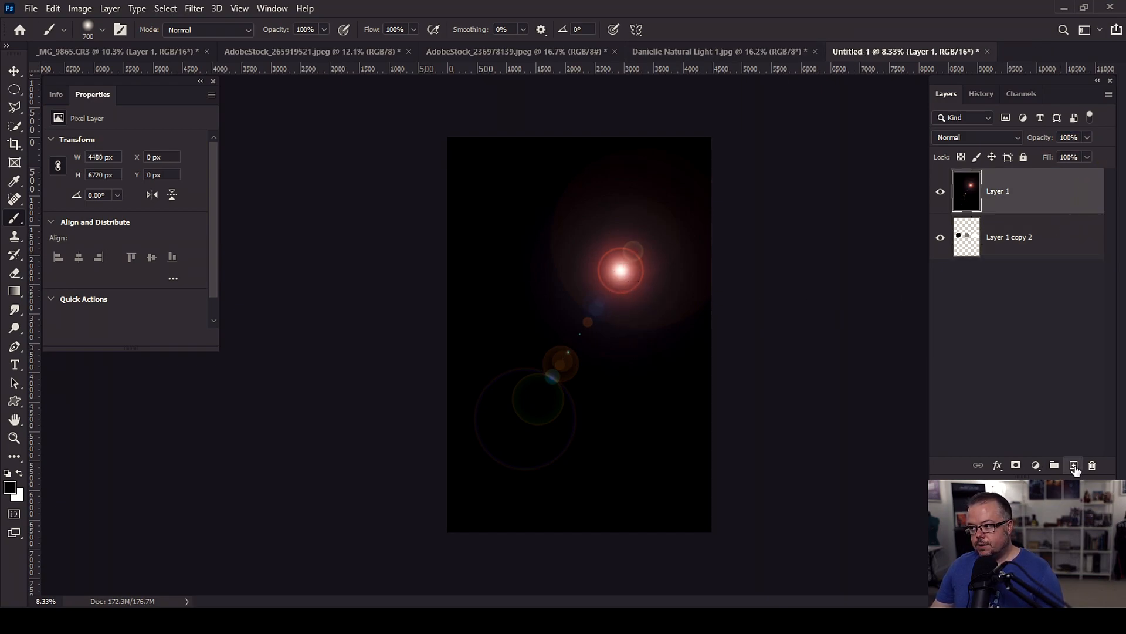
pyautogui.click(1074, 465)
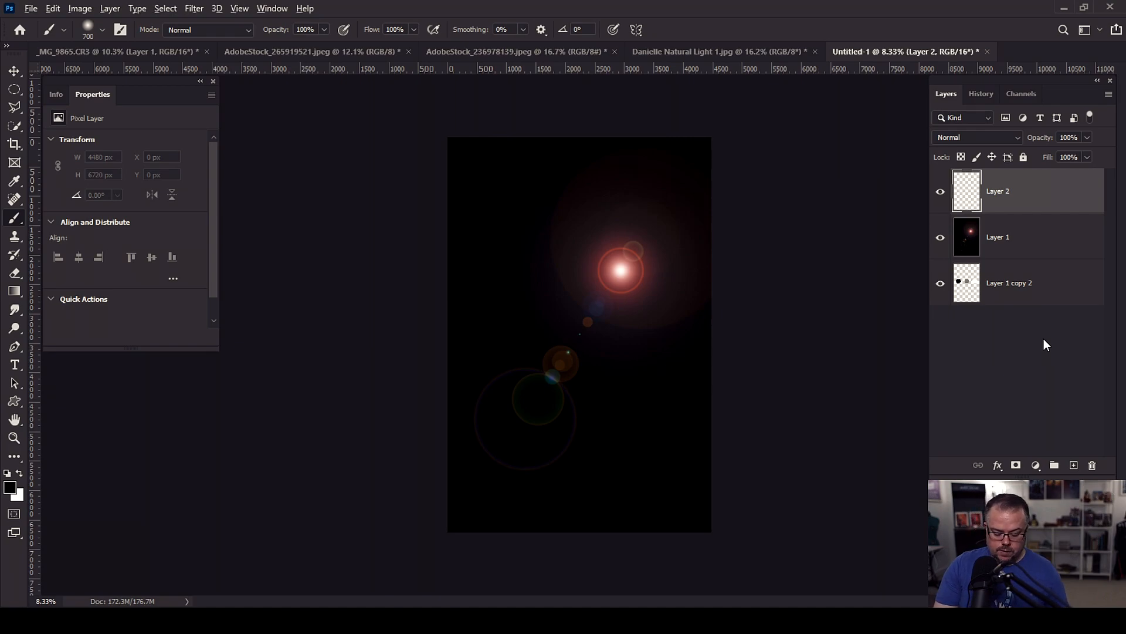
pyautogui.hotkey('alt', 'BackSpace')
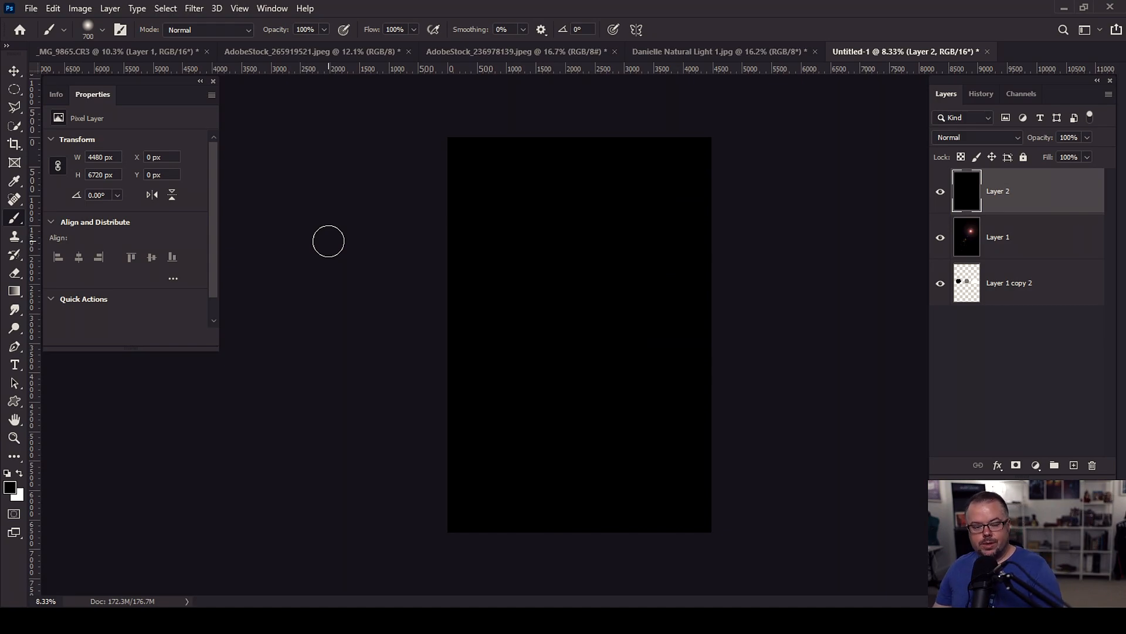
# Render a 50-300mm Zoom lens flare at 100% brightness on the new black layer
pyautogui.click(193, 8)
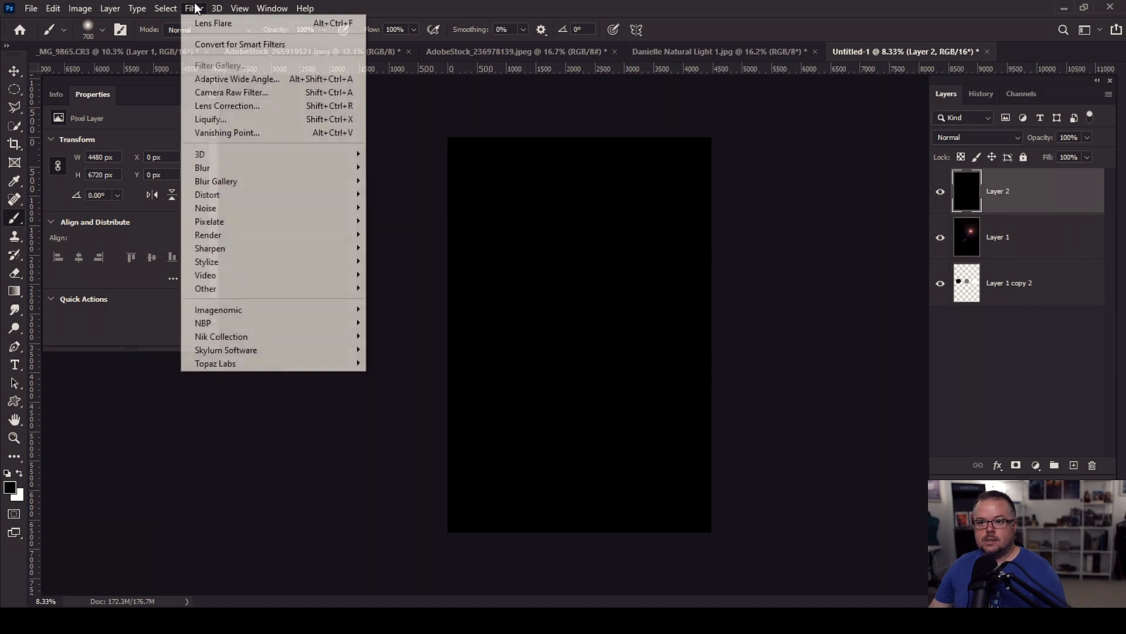
pyautogui.moveTo(231, 234)
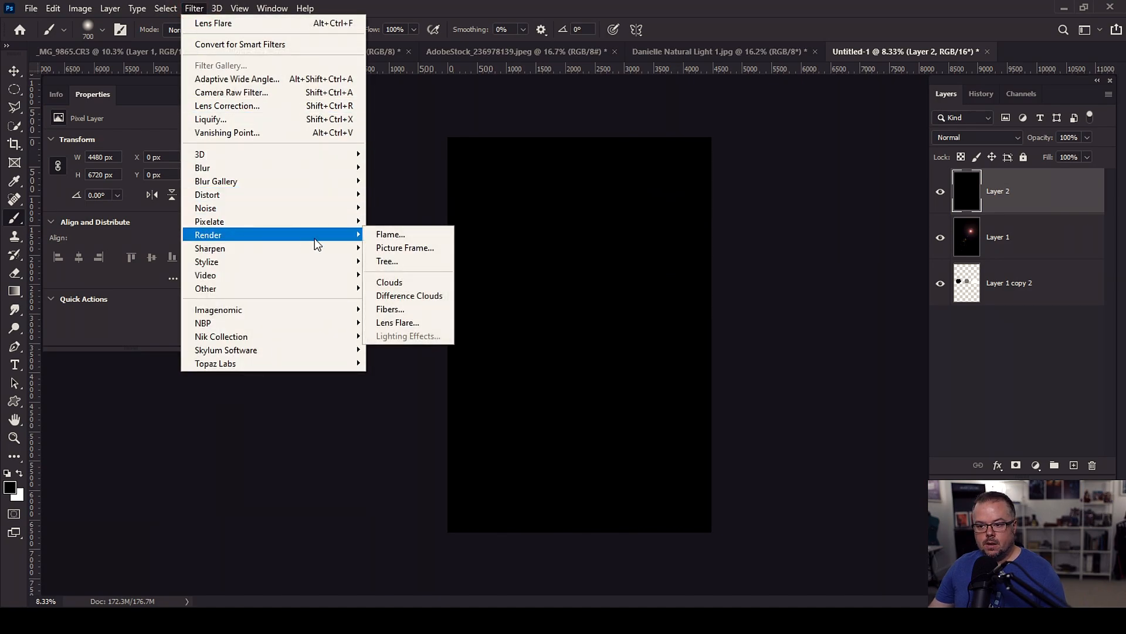
pyautogui.click(415, 321)
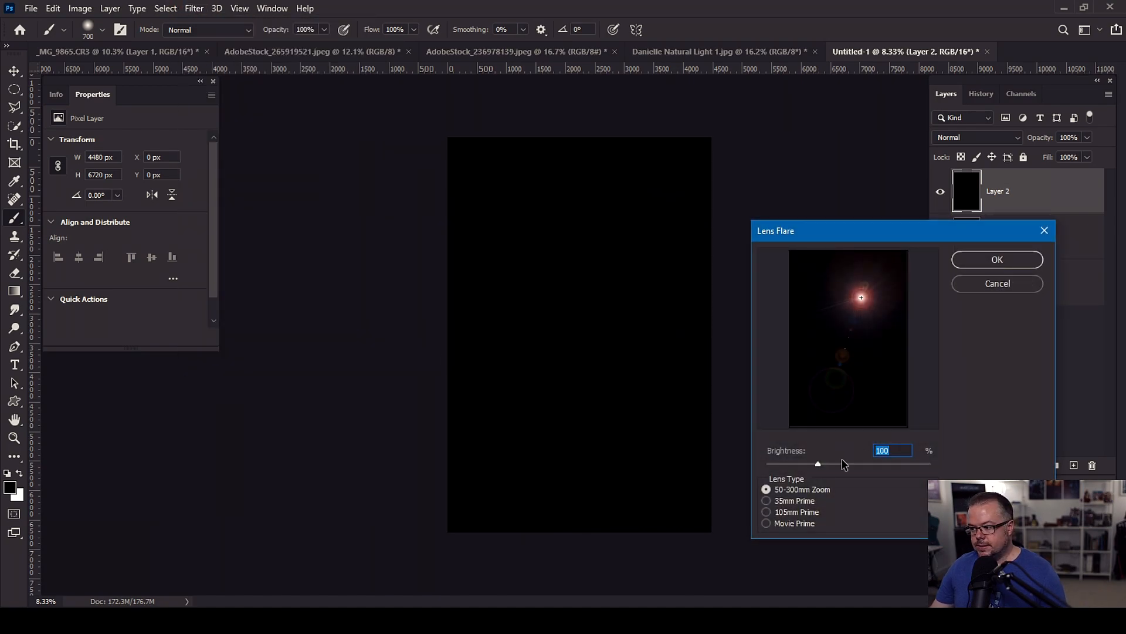
pyautogui.click(995, 259)
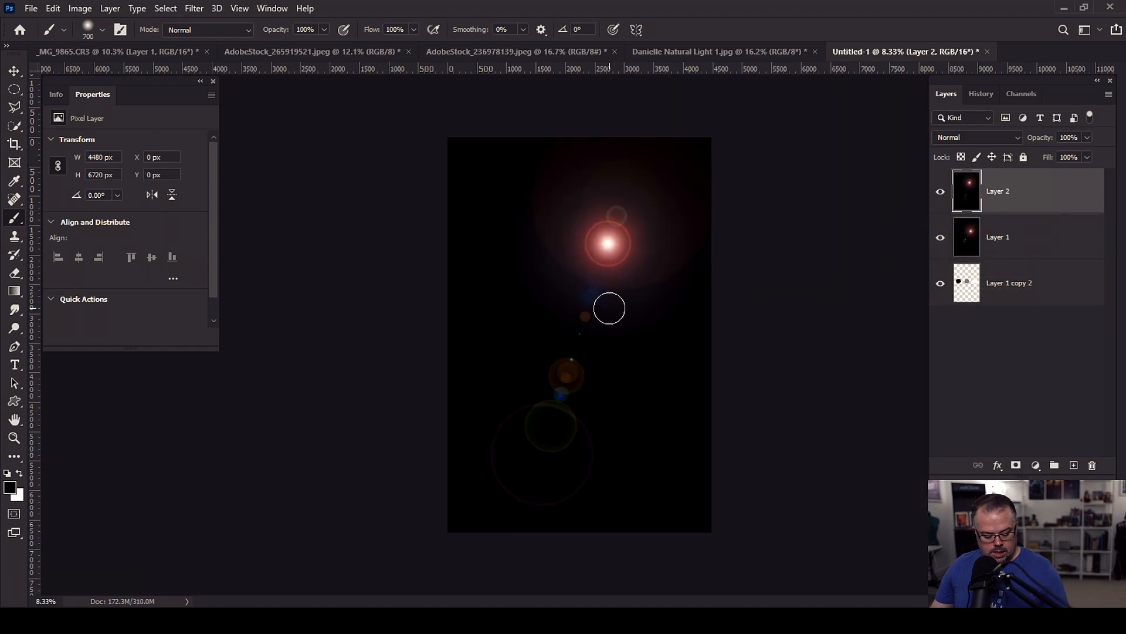
# Copy the new lens flare layer into the _MG_9865.CR3 portrait document and set its blend mode to Multiply
pyautogui.press('v')
pyautogui.moveTo(590, 227); pyautogui.dragTo(494, 118)
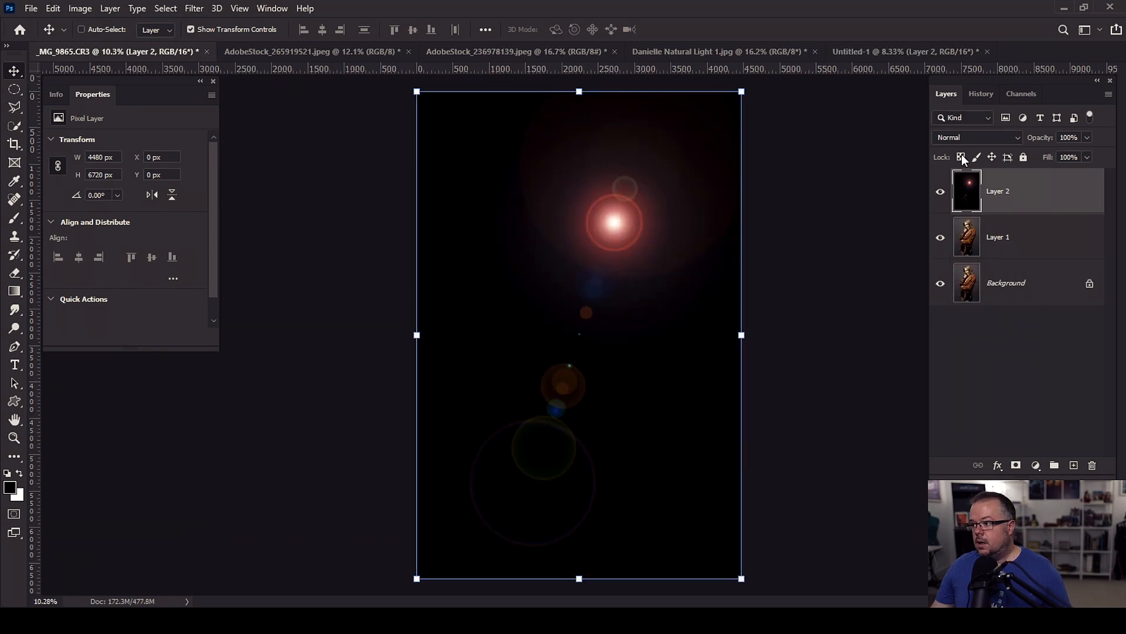
pyautogui.click(977, 134)
pyautogui.click(939, 191)
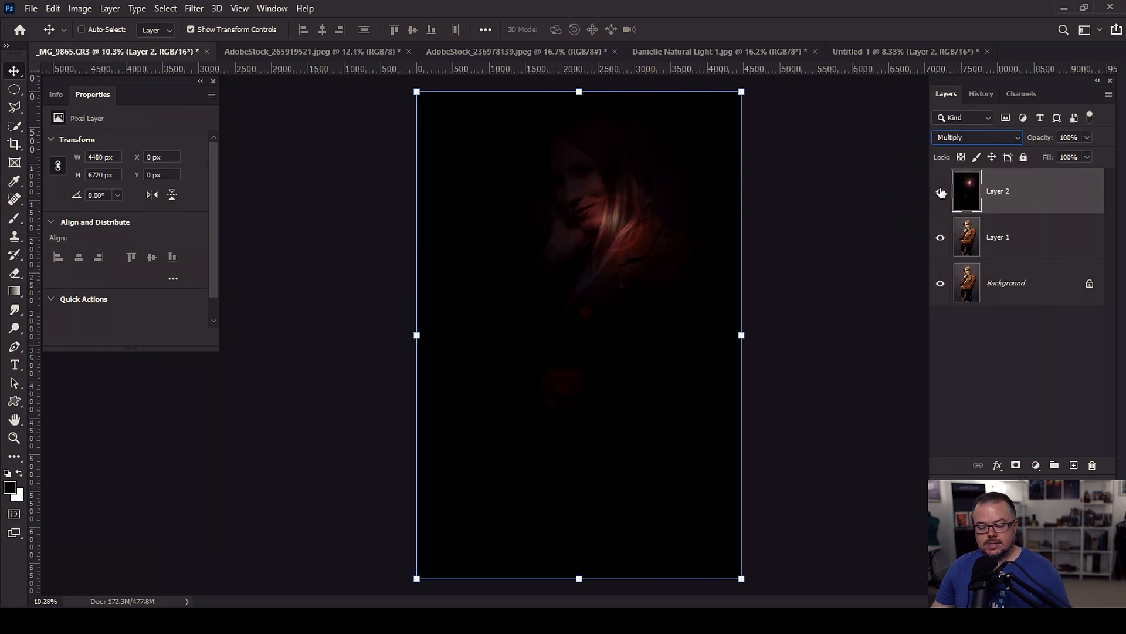
pyautogui.moveTo(666, 236); pyautogui.dragTo(607, 195)
# Set the lens flare layer's blend mode to Screen so its black background drops out over the portrait
pyautogui.click(962, 137)
pyautogui.click(941, 251)
pyautogui.moveTo(581, 264); pyautogui.dragTo(610, 267)
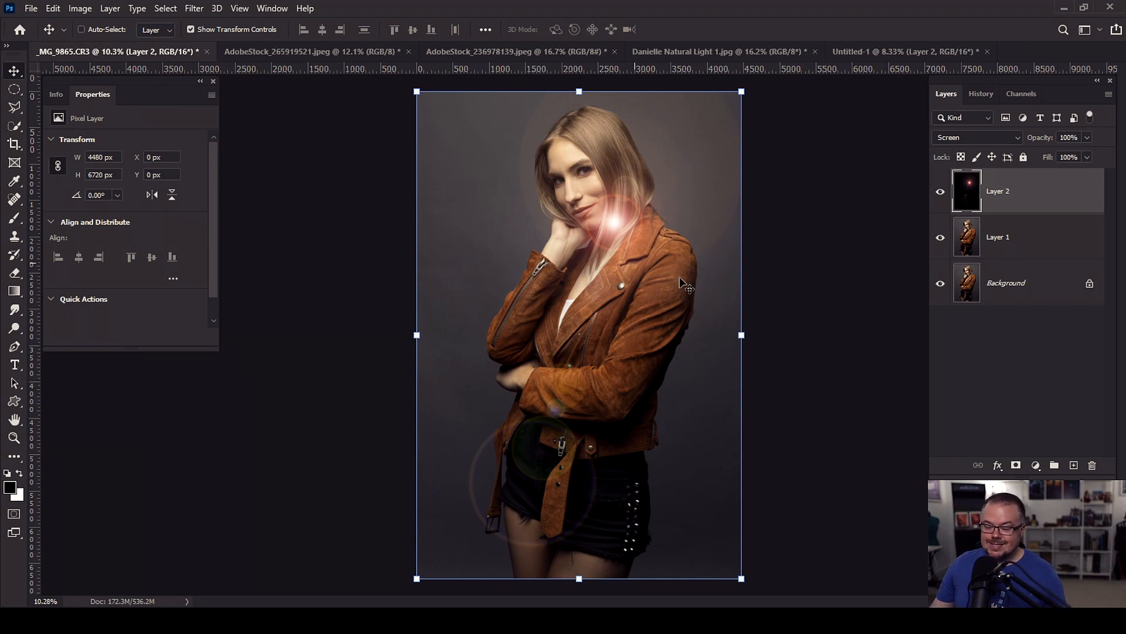
pyautogui.moveTo(597, 327)
pyautogui.mouseDown()
pyautogui.moveTo(605, 302)
pyautogui.moveTo(594, 323)
pyautogui.mouseUp()
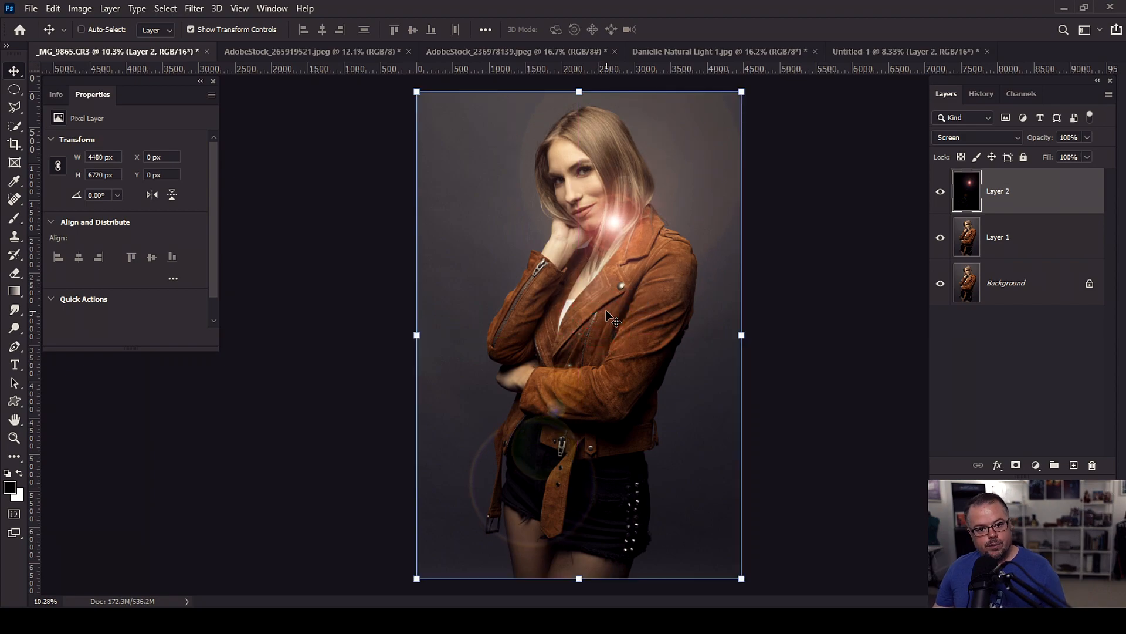
# View the original flare in Untitled-1, return to the portrait, and try shifting the flare layer slightly downward
pyautogui.click(924, 53)
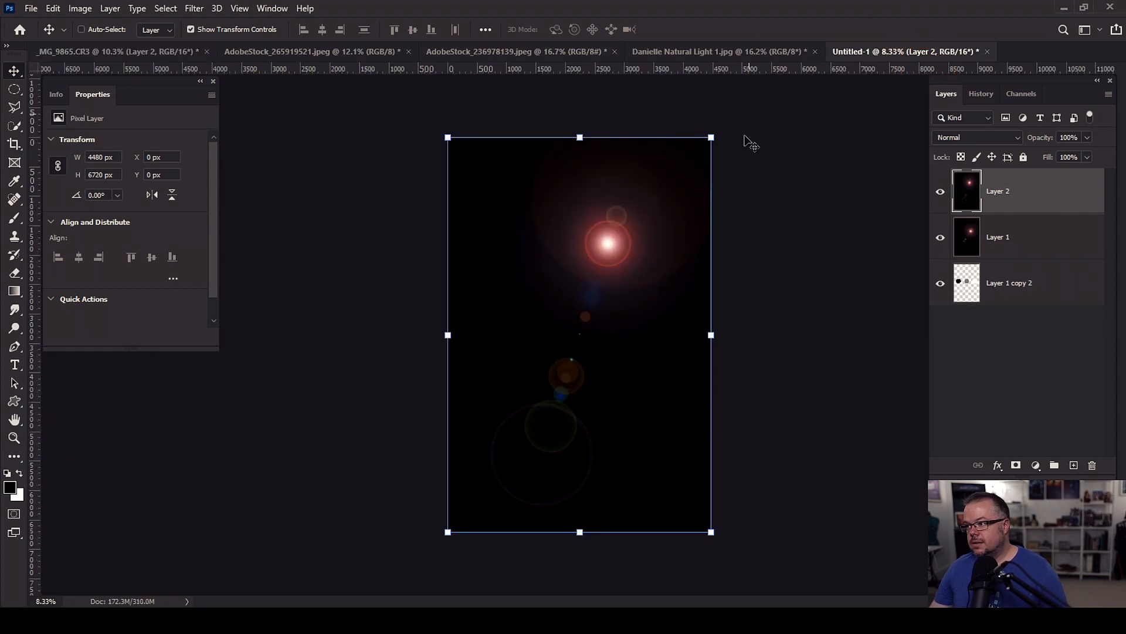
pyautogui.click(153, 53)
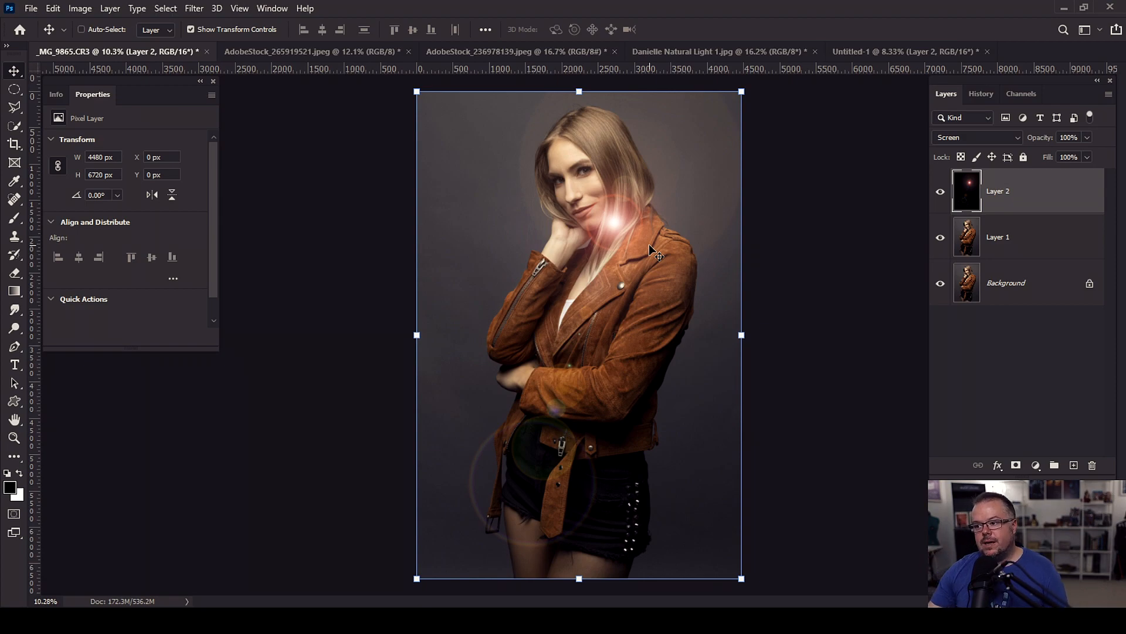
pyautogui.moveTo(614, 260)
pyautogui.mouseDown()
pyautogui.moveTo(528, 241)
pyautogui.moveTo(649, 266)
pyautogui.moveTo(619, 276)
pyautogui.mouseUp()
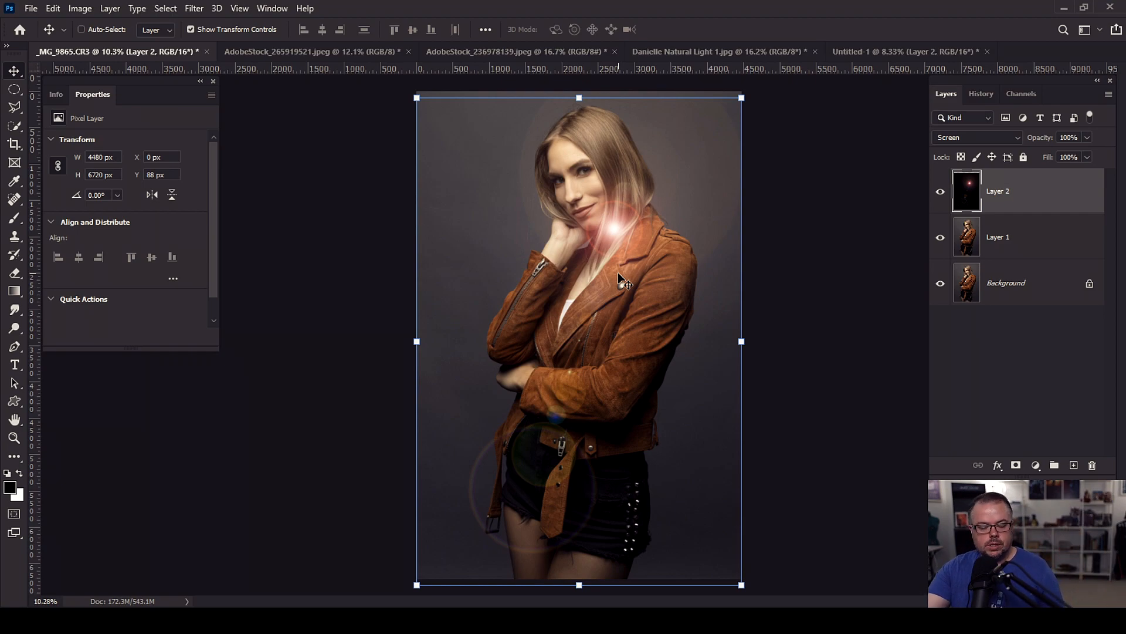
pyautogui.moveTo(568, 253); pyautogui.dragTo(566, 245)
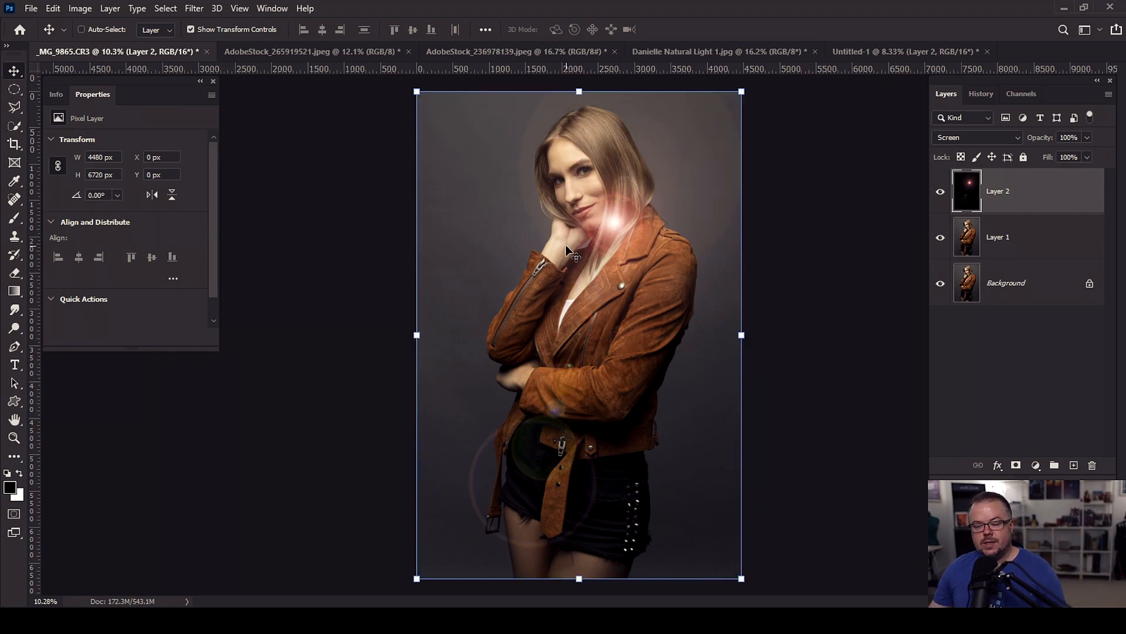
# Try the Soft Light blend mode on the lens flare layer and return it to Screen
pyautogui.click(986, 138)
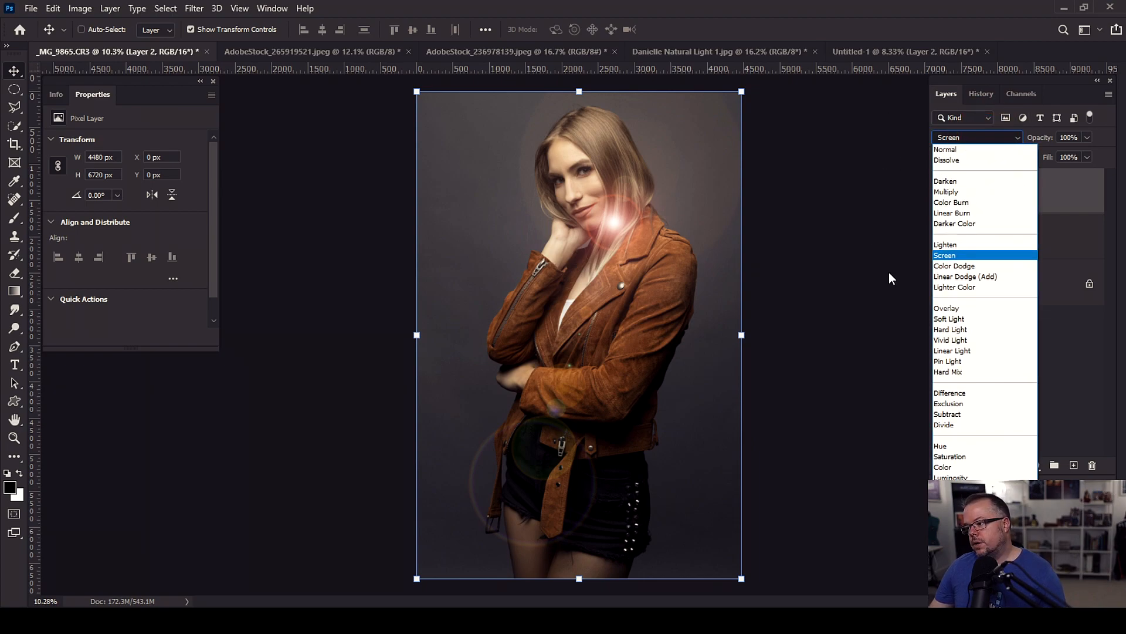
pyautogui.click(946, 318)
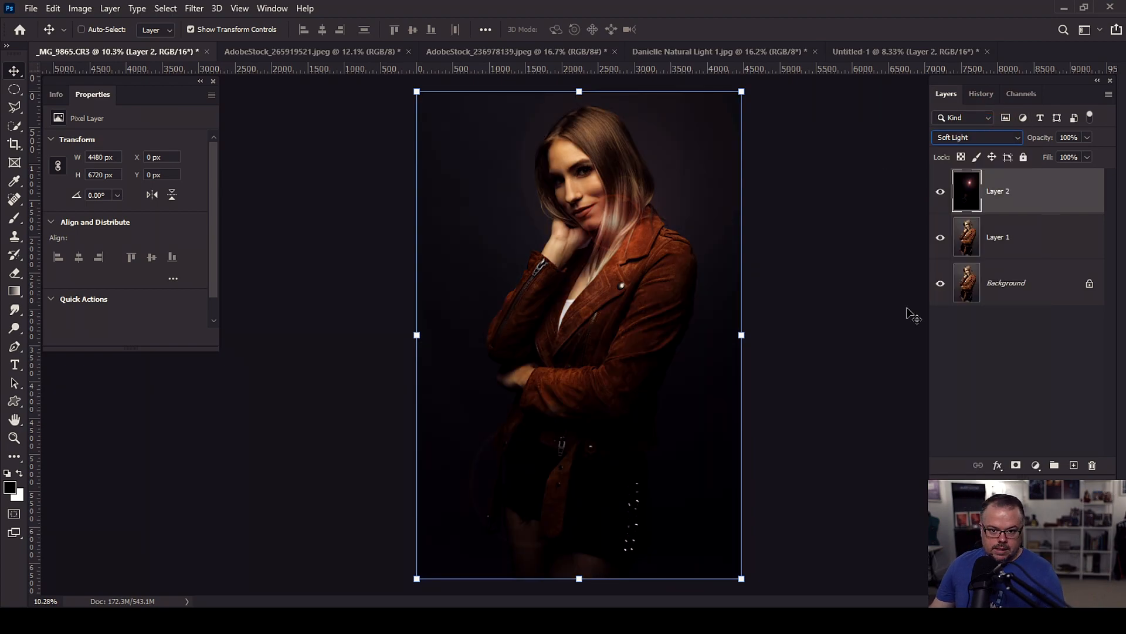
pyautogui.moveTo(644, 270); pyautogui.dragTo(639, 275)
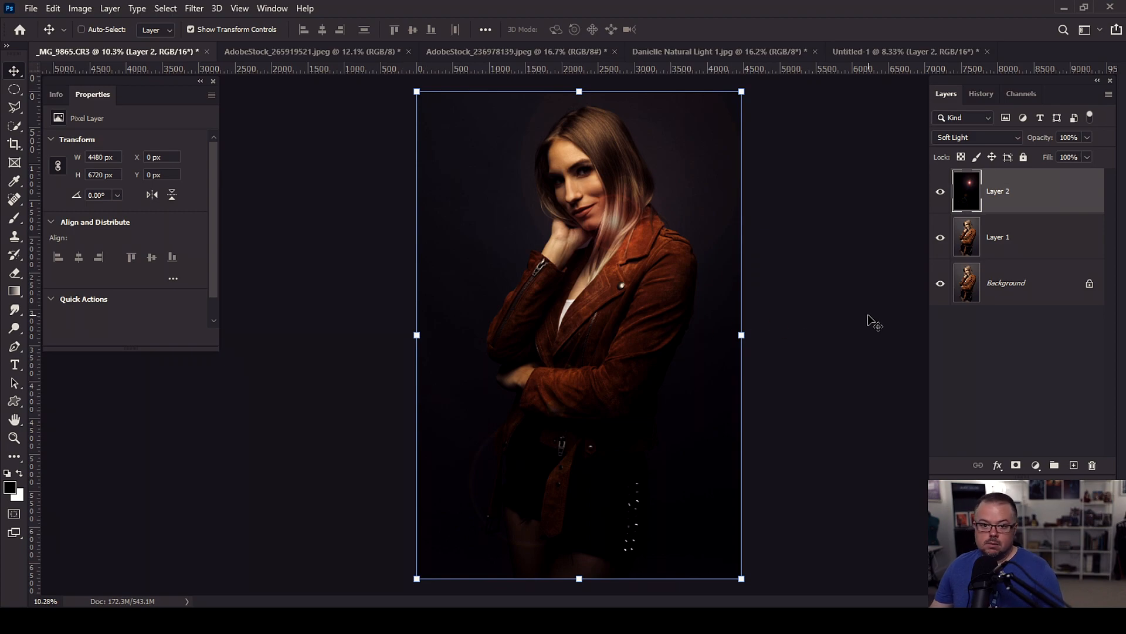
pyautogui.click(965, 139)
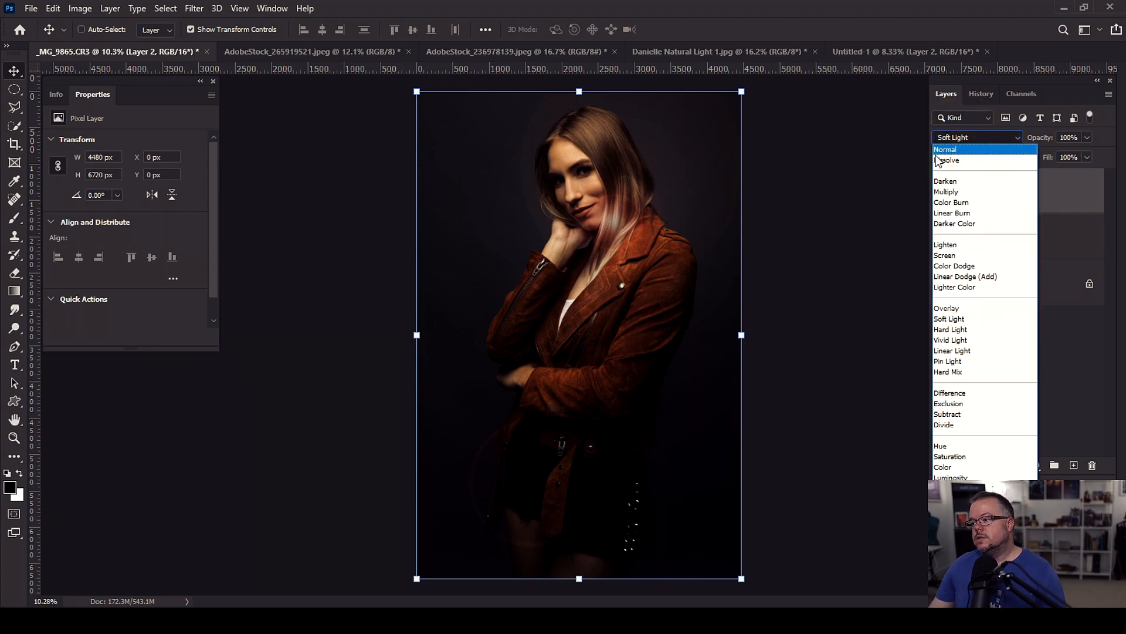
pyautogui.click(944, 256)
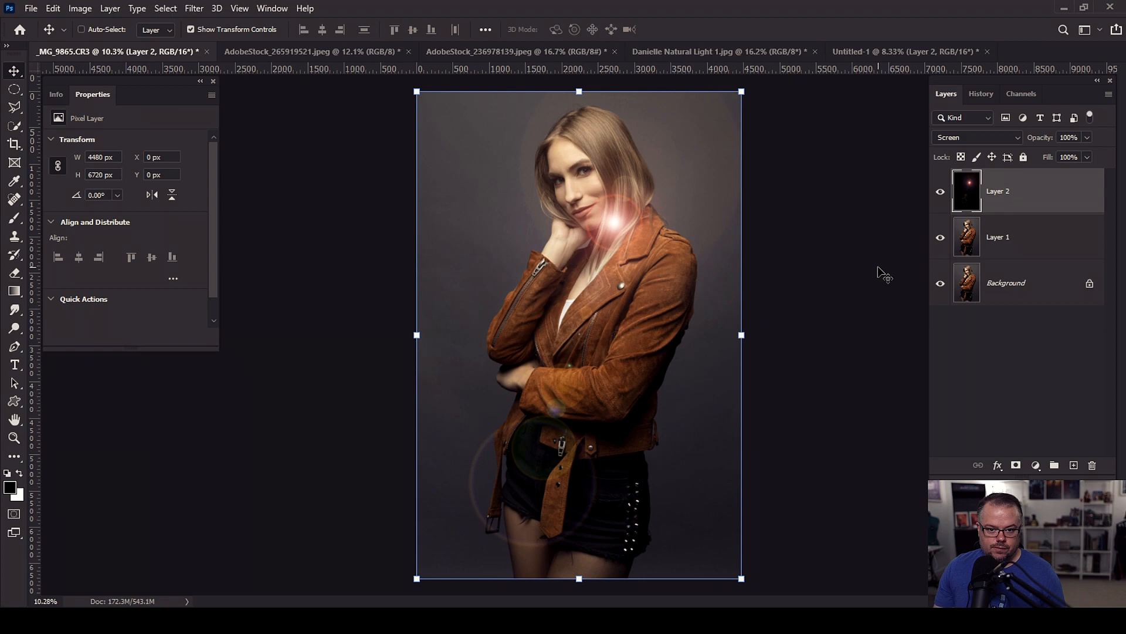
# Delete the lens flare layer and set the duplicated portrait layer's blend mode to Screen
pyautogui.press('Delete')
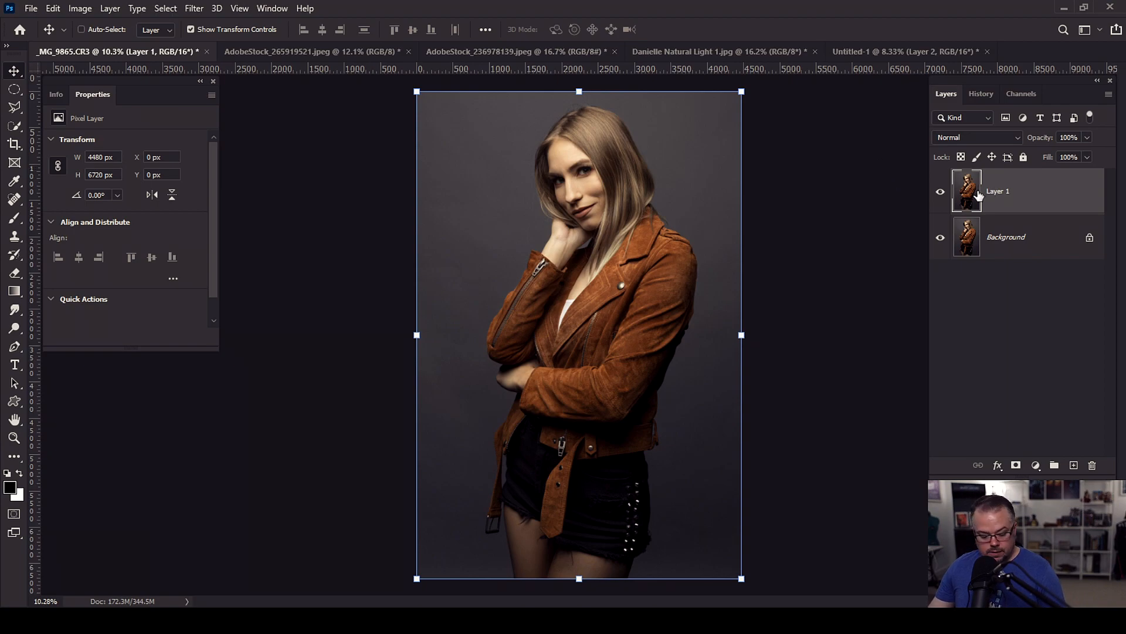
pyautogui.click(981, 136)
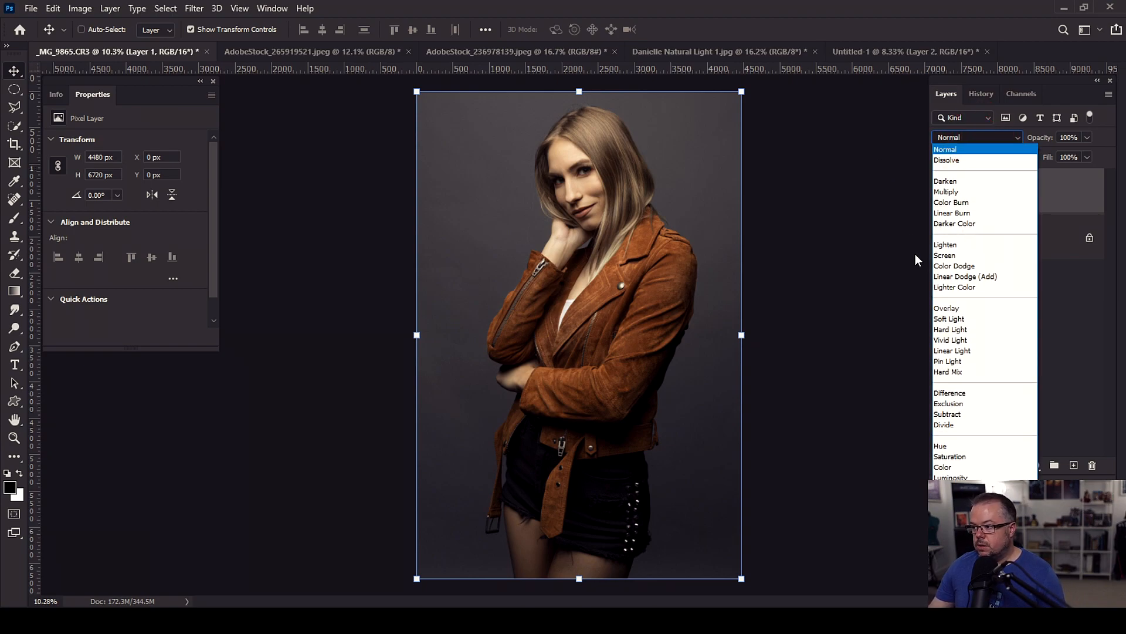
pyautogui.click(945, 255)
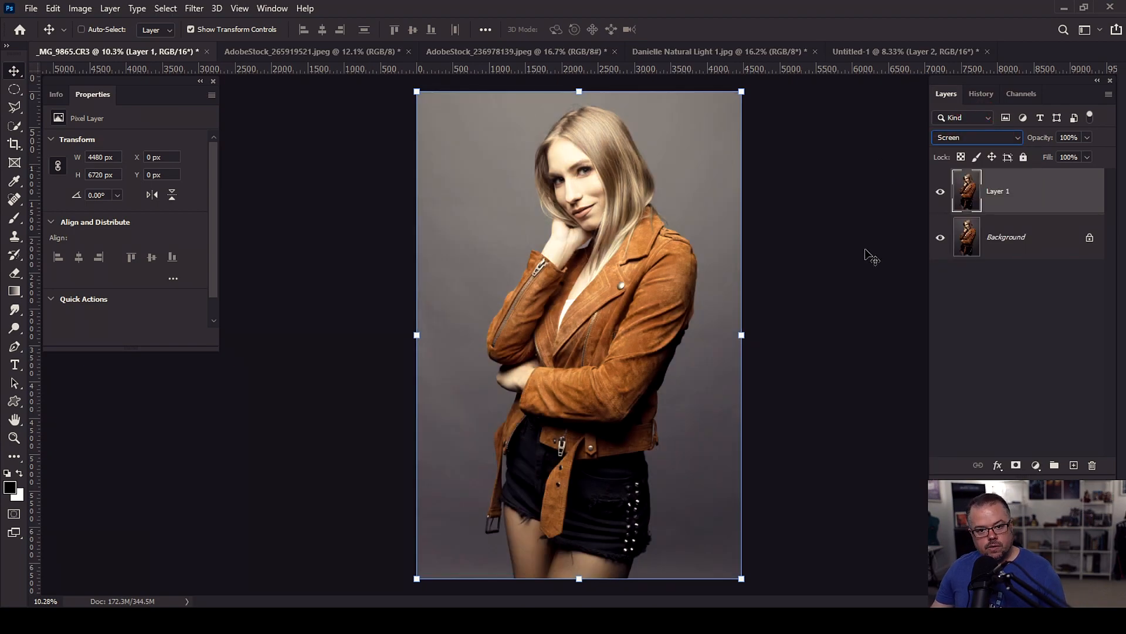
# Add a black-filled mask to the Screen portrait layer to hide its brightening
pyautogui.scroll(6, 649, 156)
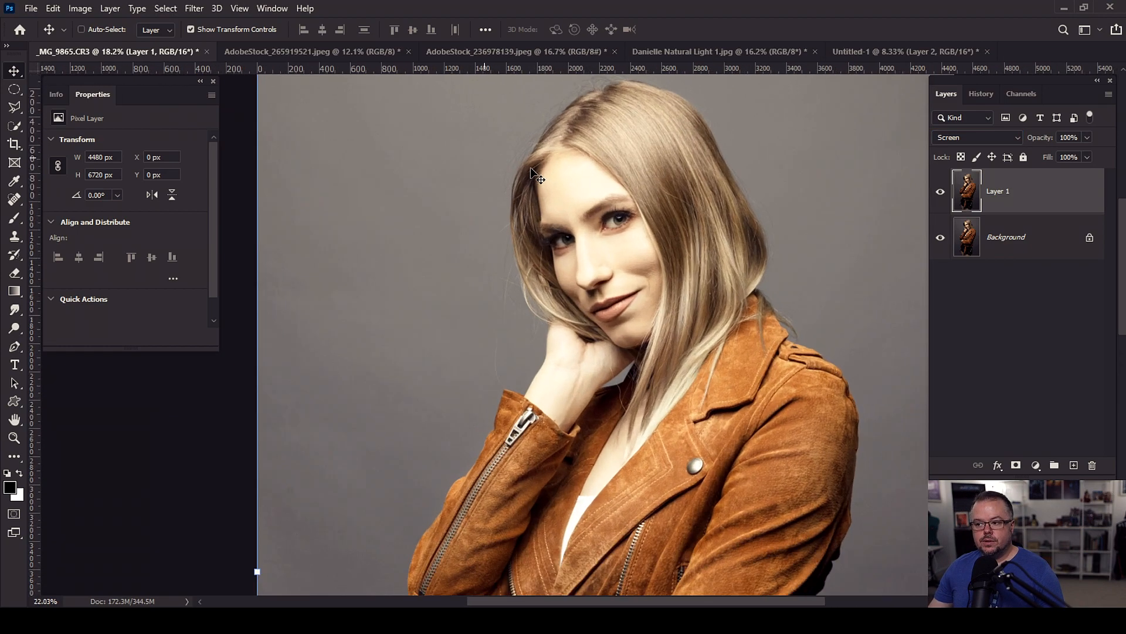
pyautogui.scroll(5, 643, 235)
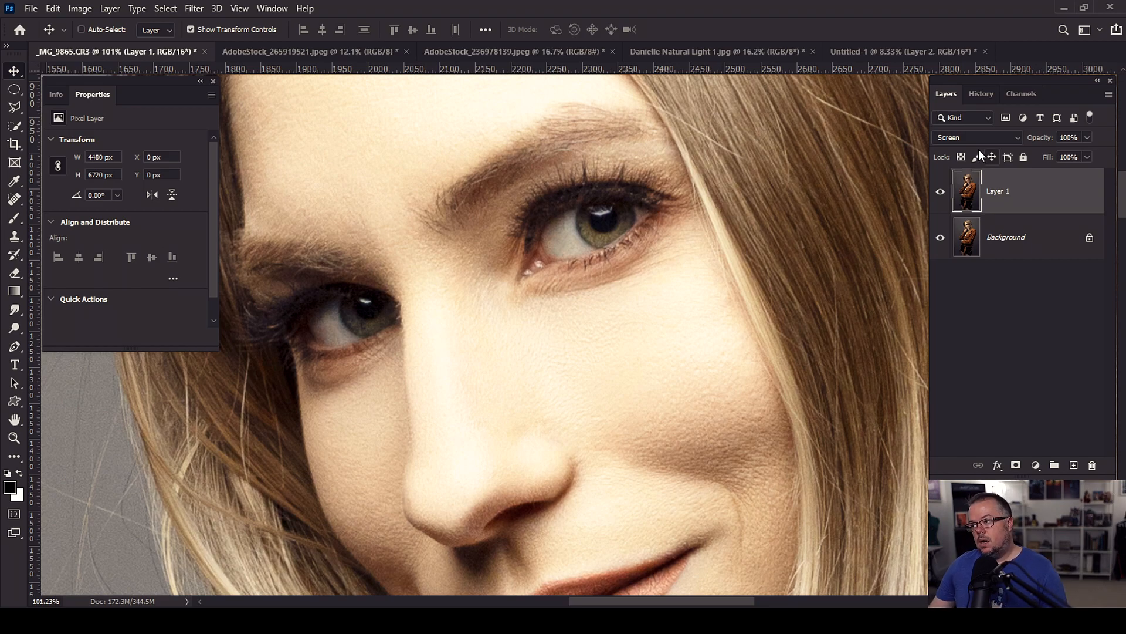
pyautogui.keyDown('alt'); pyautogui.click(1016, 465); pyautogui.keyUp('alt')
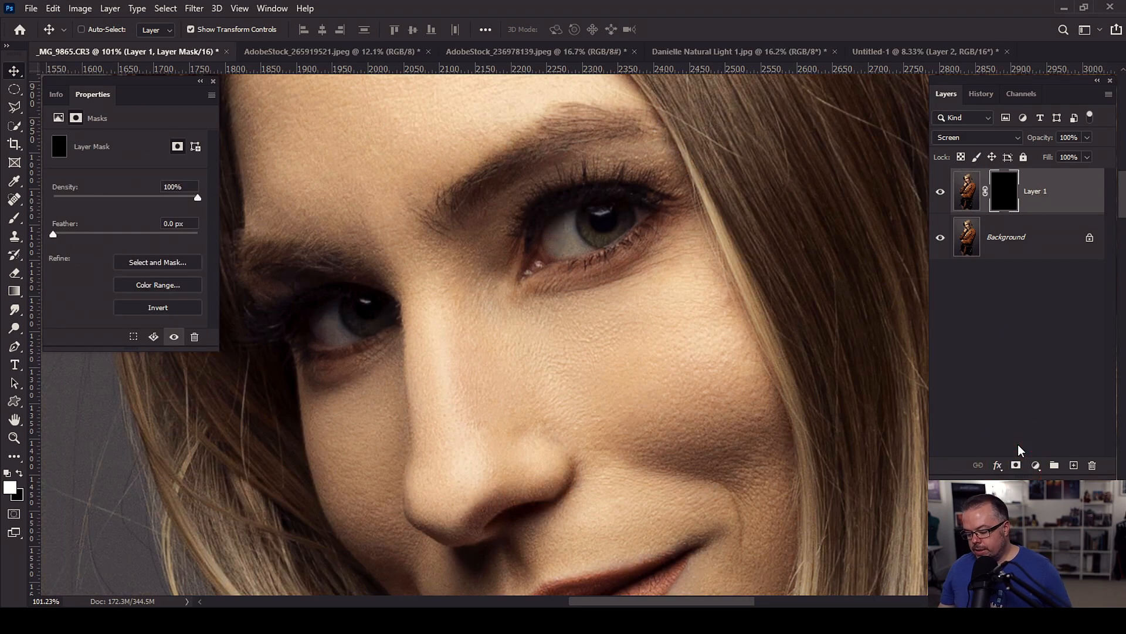
# Paint white on the mask over both eyes with a size 20 brush and lower the layer's opacity to 35%
pyautogui.press('b')
pyautogui.press('[')
pyautogui.press('[')
pyautogui.press('[')
pyautogui.press('[')
pyautogui.press('[')
pyautogui.press('[')
pyautogui.press('[')
pyautogui.press('[')
pyautogui.press('[')
pyautogui.press('[')
pyautogui.press('[')
pyautogui.press('[')
pyautogui.press('[')
pyautogui.press('[')
pyautogui.press('[')
pyautogui.press('[')
pyautogui.press('[')
pyautogui.press('[')
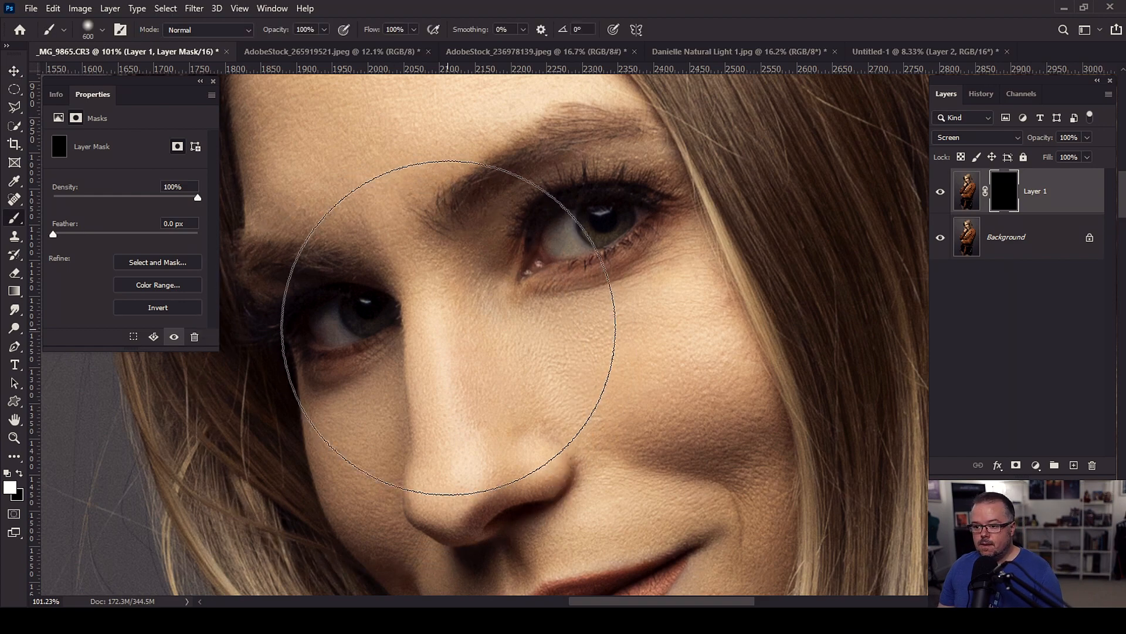
pyautogui.press('[')
pyautogui.press('[')
pyautogui.moveTo(556, 218)
pyautogui.mouseDown()
pyautogui.moveTo(560, 248)
pyautogui.moveTo(577, 243)
pyautogui.moveTo(568, 230)
pyautogui.moveTo(579, 247)
pyautogui.moveTo(563, 255)
pyautogui.moveTo(564, 220)
pyautogui.mouseUp()
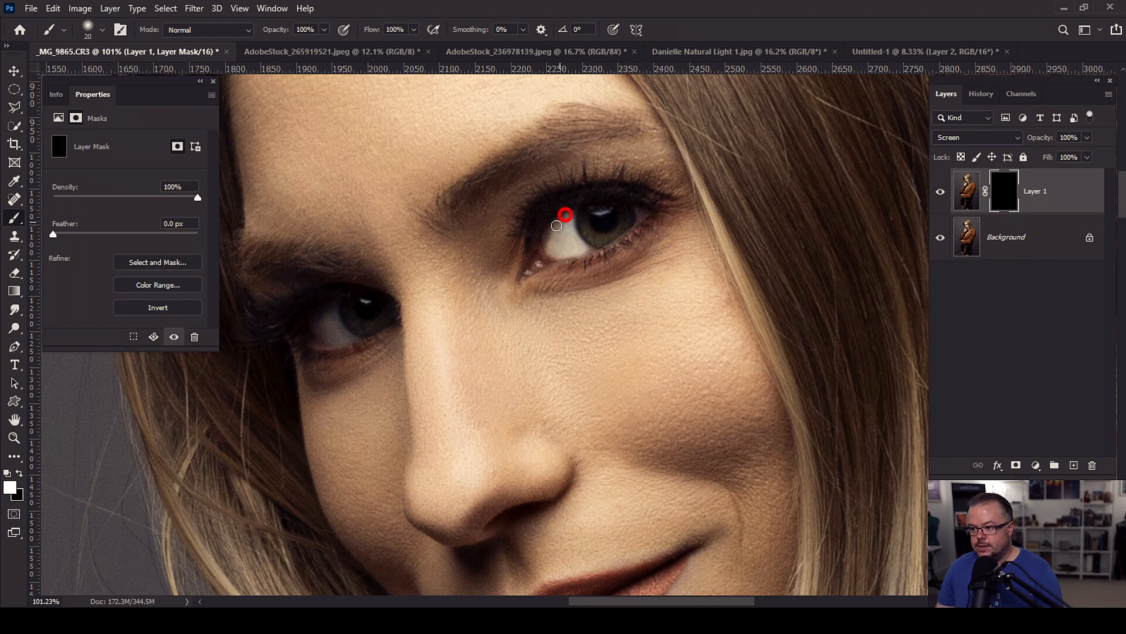
pyautogui.moveTo(322, 314)
pyautogui.mouseDown()
pyautogui.moveTo(348, 339)
pyautogui.moveTo(348, 315)
pyautogui.moveTo(359, 322)
pyautogui.moveTo(380, 305)
pyautogui.mouseUp()
pyautogui.moveTo(593, 221); pyautogui.dragTo(617, 232)
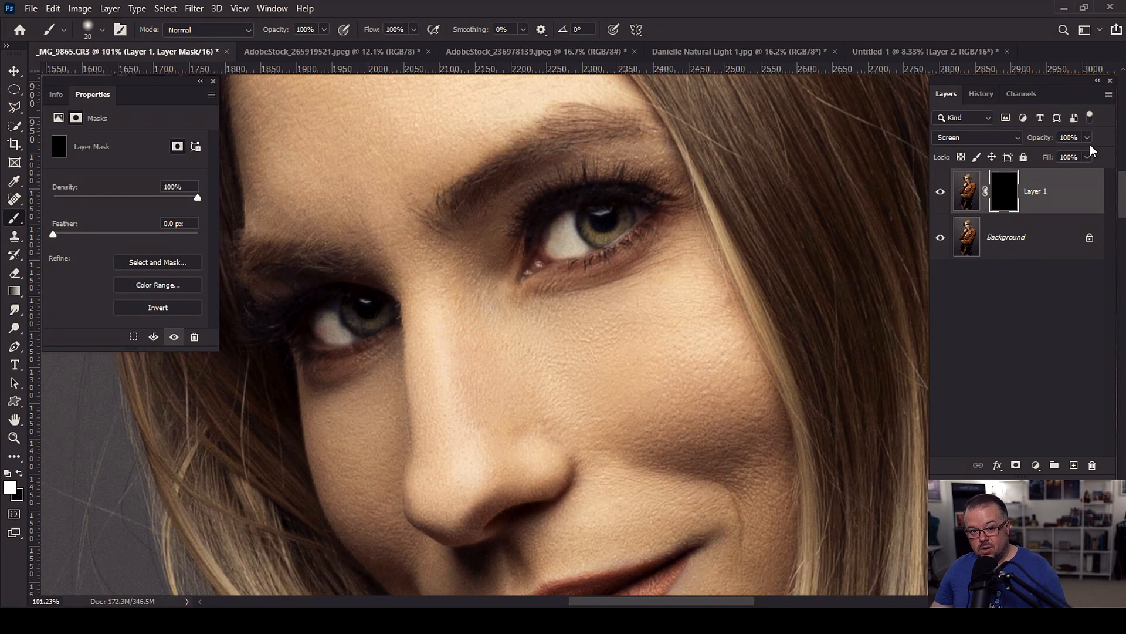
pyautogui.click(1087, 137)
pyautogui.moveTo(1075, 157); pyautogui.dragTo(1048, 162)
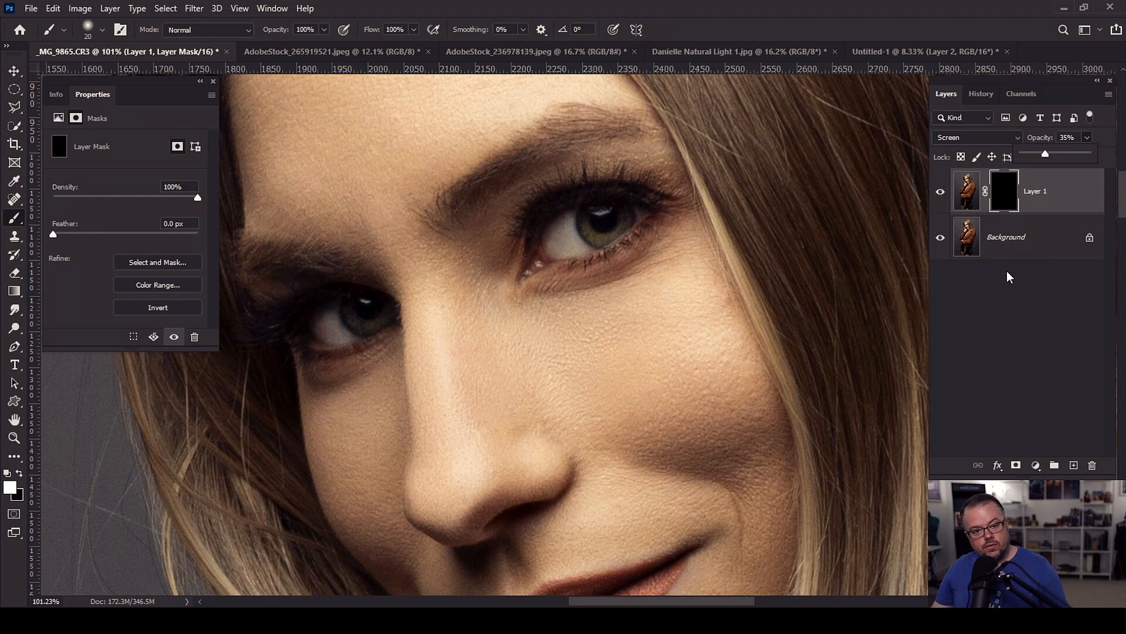
# Delete the mask from the duplicated portrait layer and set its blend mode to Multiply
pyautogui.rightClick(1006, 194)
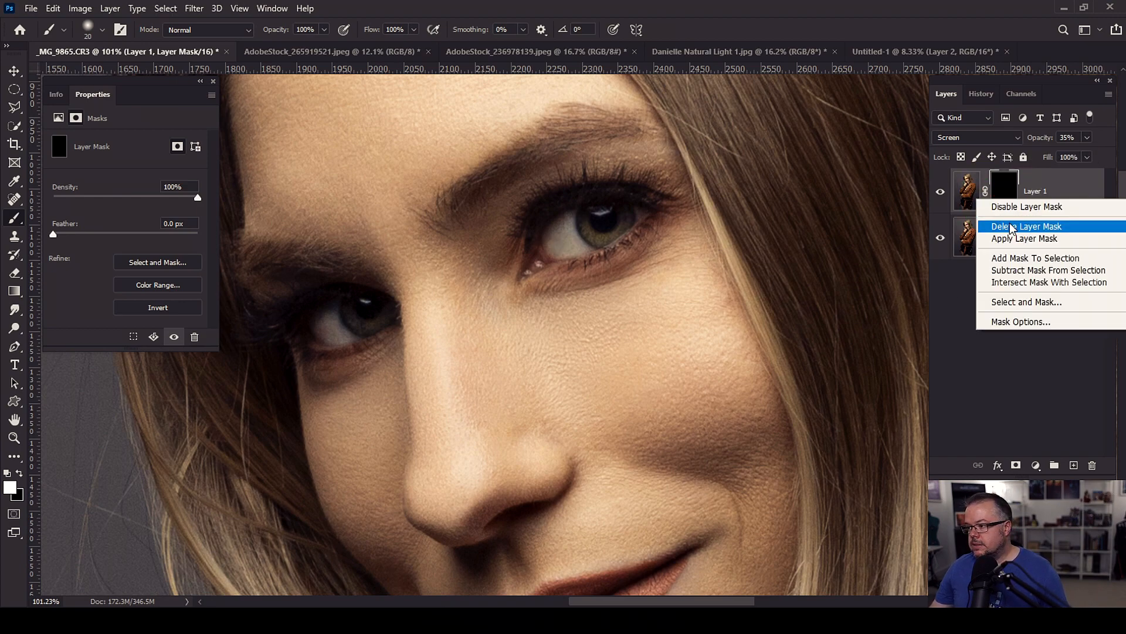
pyautogui.click(997, 227)
pyautogui.click(965, 137)
pyautogui.click(958, 188)
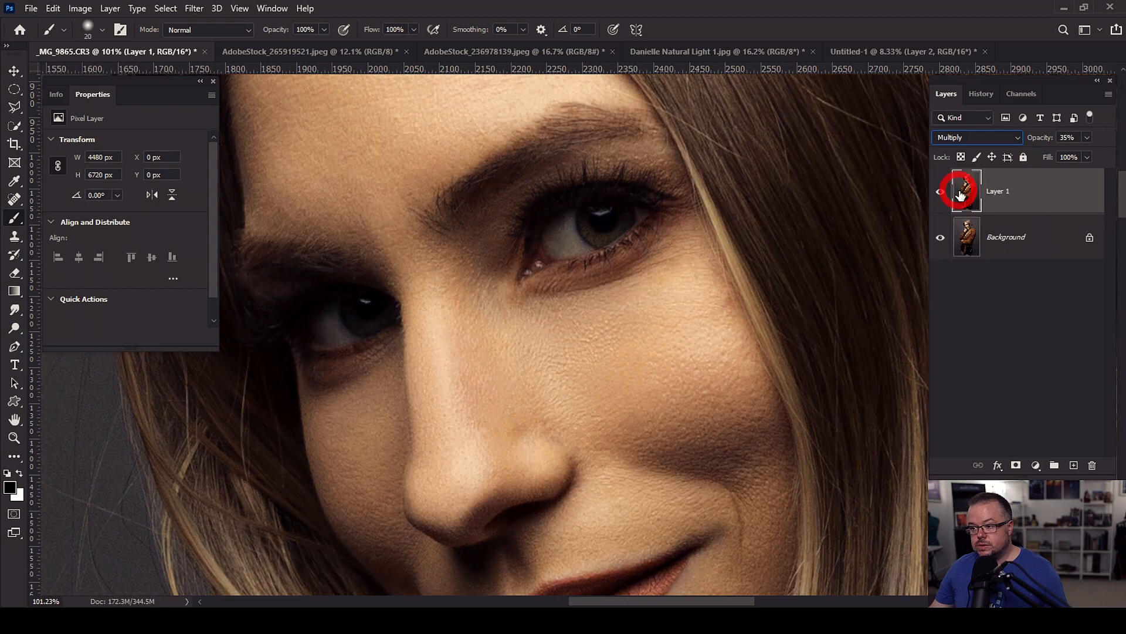
# Add a black-filled mask to the Multiply portrait layer and paint white along the iris edges of one eye with a size 4 brush
pyautogui.keyDown('alt'); pyautogui.click(1016, 465); pyautogui.keyUp('alt')
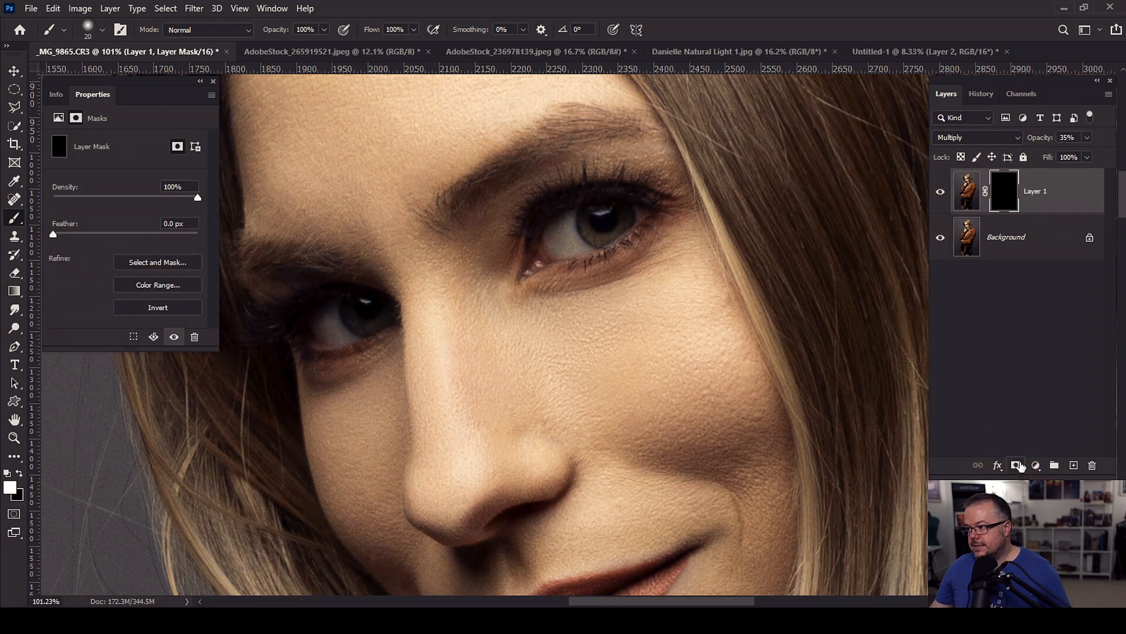
pyautogui.scroll(9, 792, 311)
pyautogui.moveTo(405, 216); pyautogui.dragTo(541, 396)
pyautogui.press('[')
pyautogui.press('[')
pyautogui.press('[')
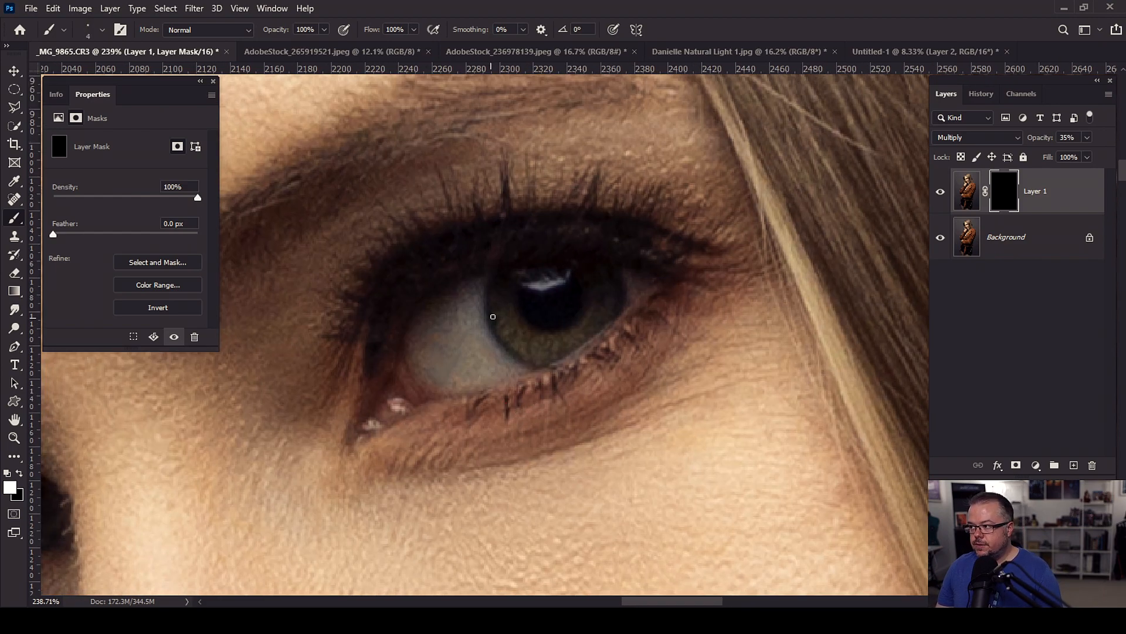
pyautogui.moveTo(499, 336)
pyautogui.mouseDown()
pyautogui.moveTo(503, 345)
pyautogui.moveTo(483, 306)
pyautogui.mouseUp()
pyautogui.press(']')
pyautogui.moveTo(619, 276); pyautogui.dragTo(623, 308)
# Paint white on the mask over the same eye's pupil and over the other eye with a size 10 brush
pyautogui.press(']')
pyautogui.press(']')
pyautogui.press(']')
pyautogui.press(']')
pyautogui.click(546, 304)
pyautogui.moveTo(350, 496); pyautogui.dragTo(809, 359)
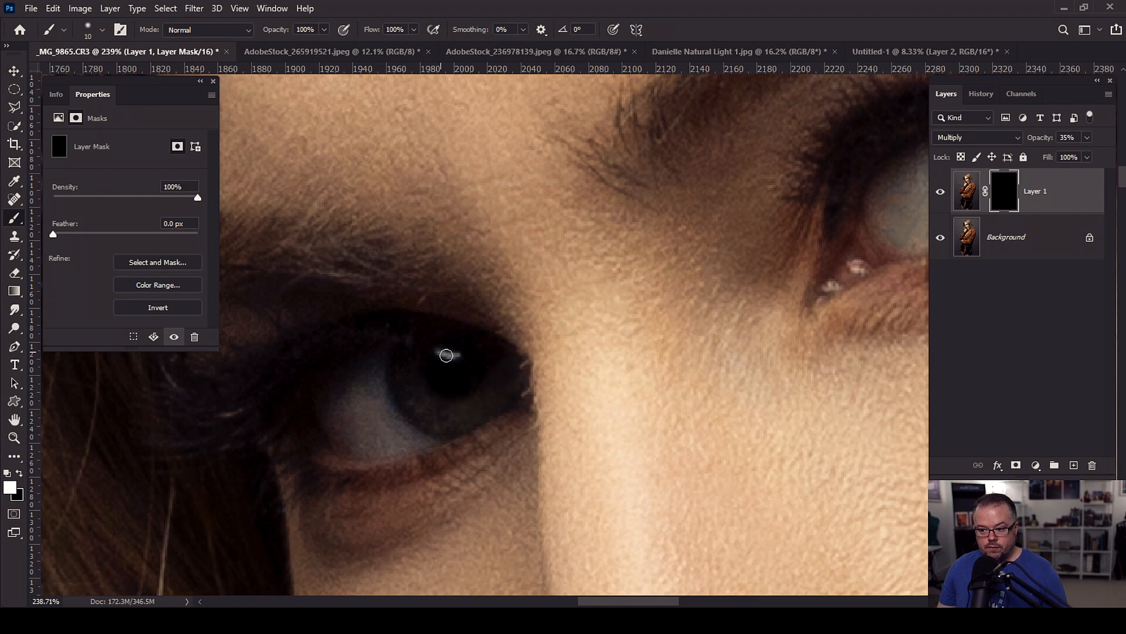
pyautogui.click(439, 433)
pyautogui.moveTo(748, 382); pyautogui.dragTo(395, 458)
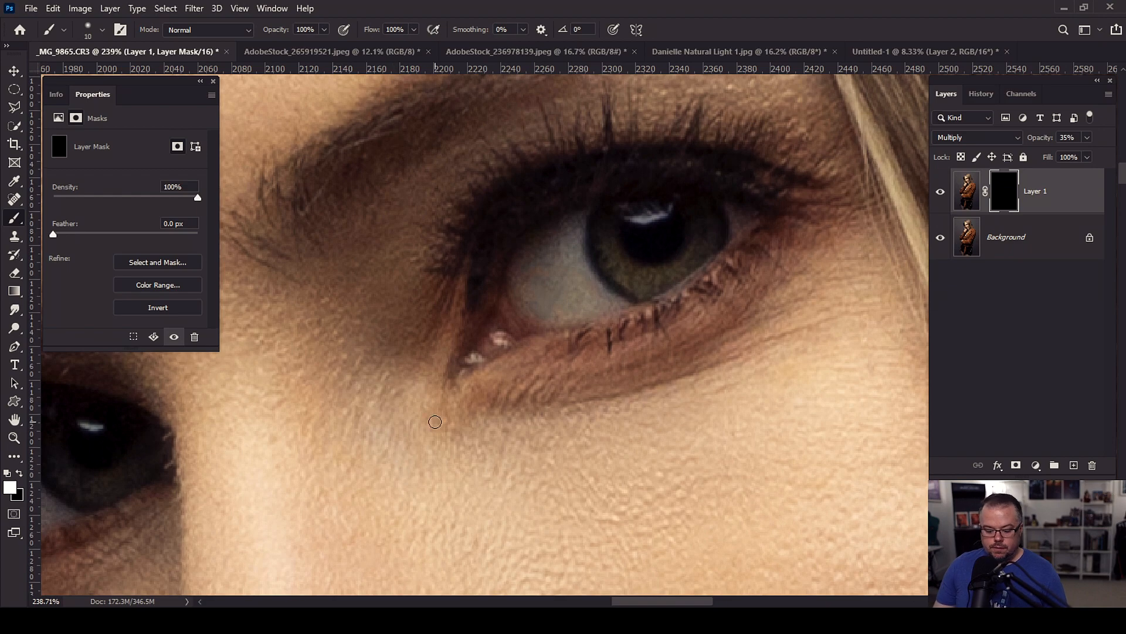
pyautogui.hotkey('ctrl', '-')
pyautogui.hotkey('ctrl', '-')
pyautogui.hotkey('ctrl', '-')
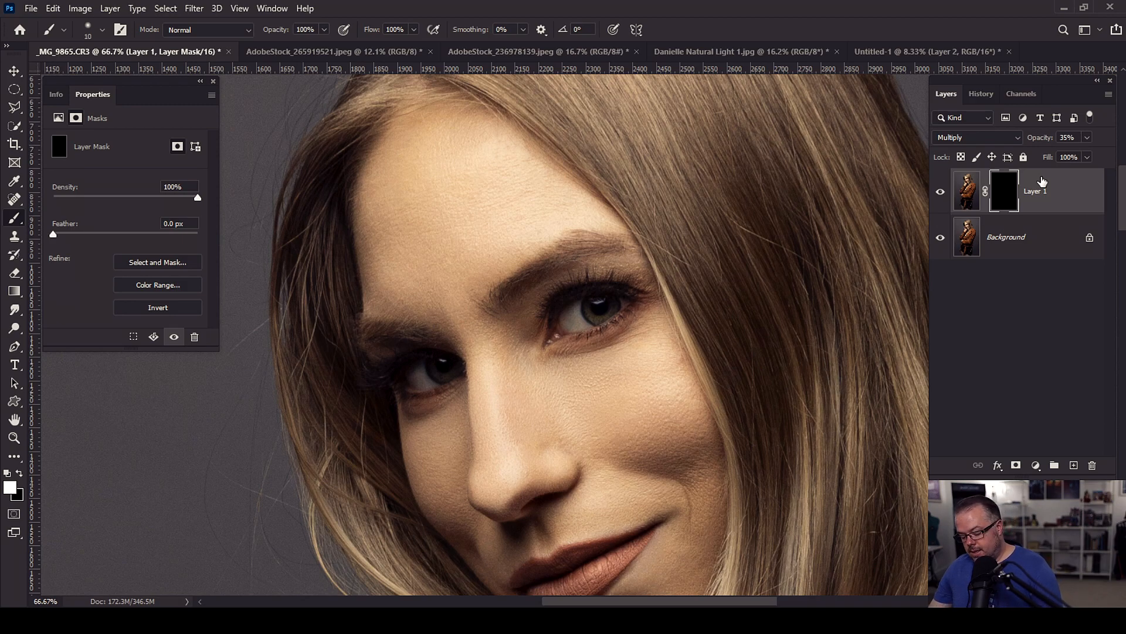
# Delete the masked Multiply portrait layer and add a Curves adjustment layer above the background
pyautogui.press('Delete')
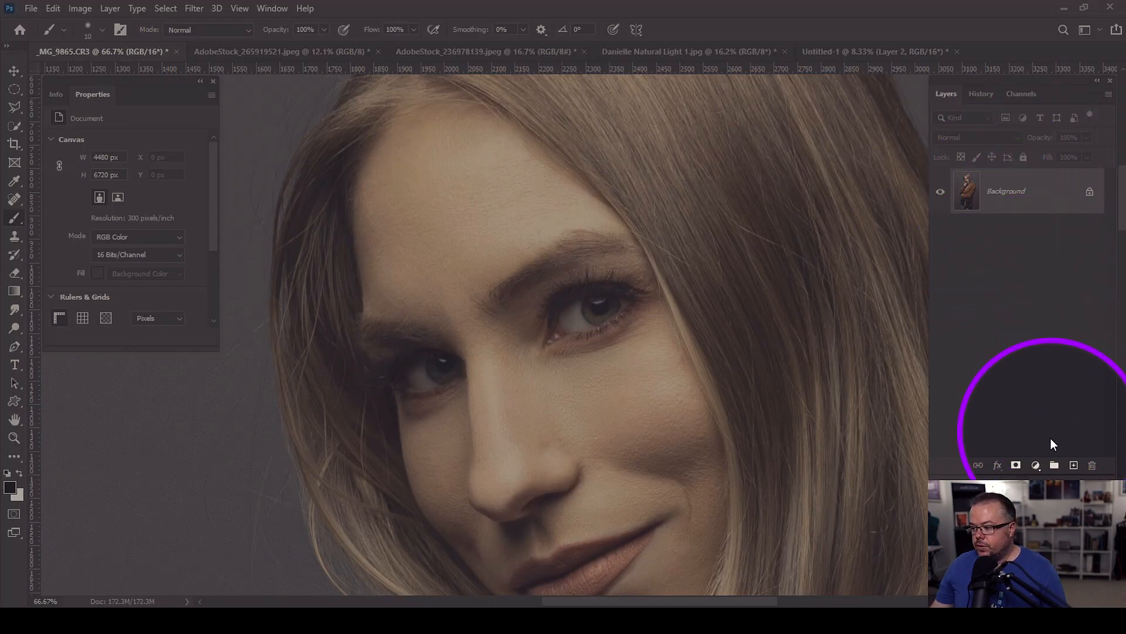
pyautogui.click(1036, 467)
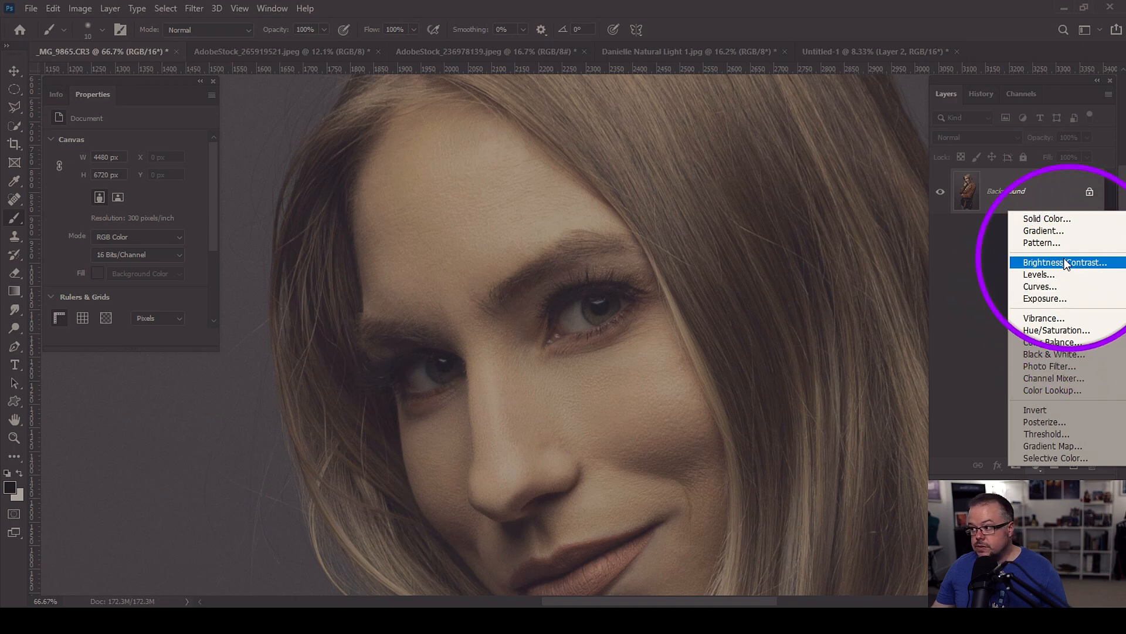
pyautogui.click(1039, 287)
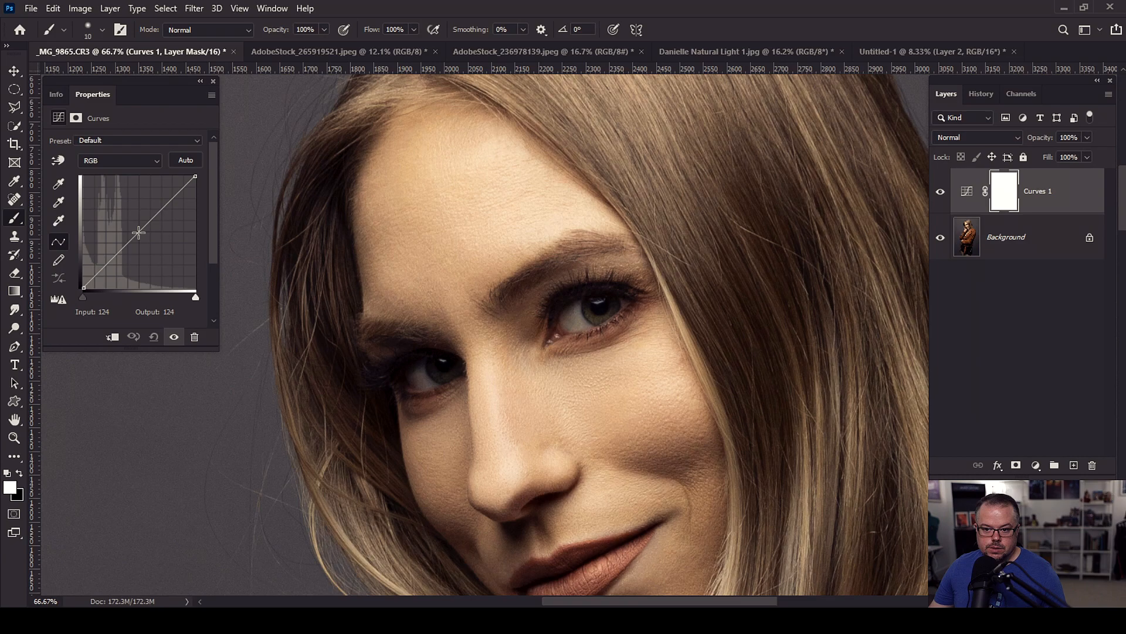
# Try small moves of a midpoint on the RGB curve and remove that point
pyautogui.click(138, 232)
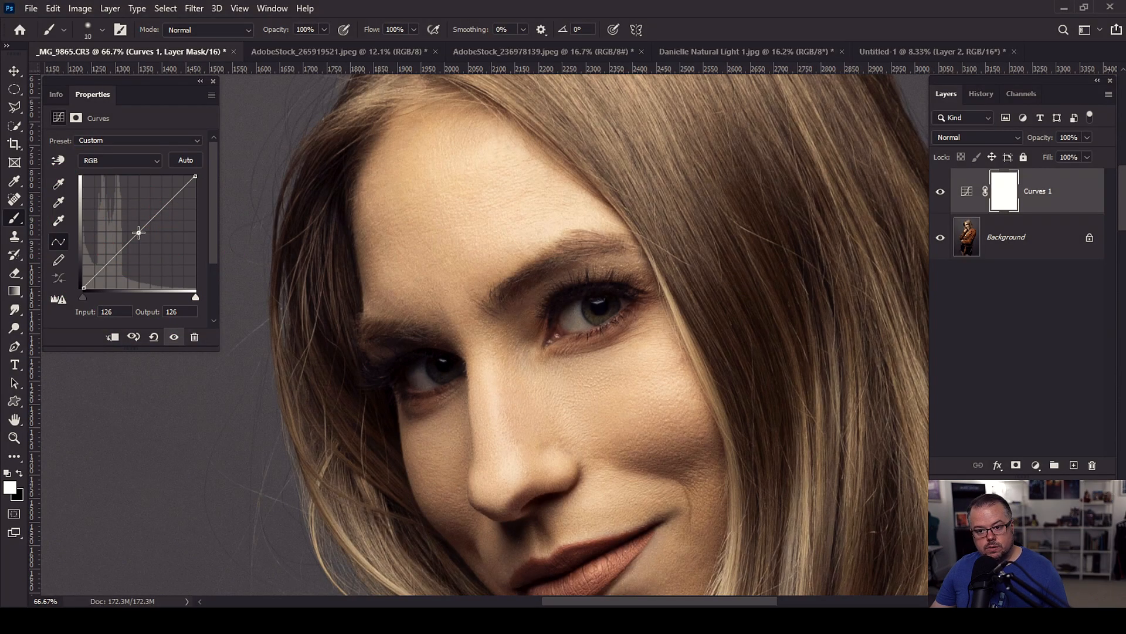
pyautogui.moveTo(138, 232)
pyautogui.mouseDown()
pyautogui.moveTo(124, 219)
pyautogui.moveTo(139, 234)
pyautogui.mouseUp()
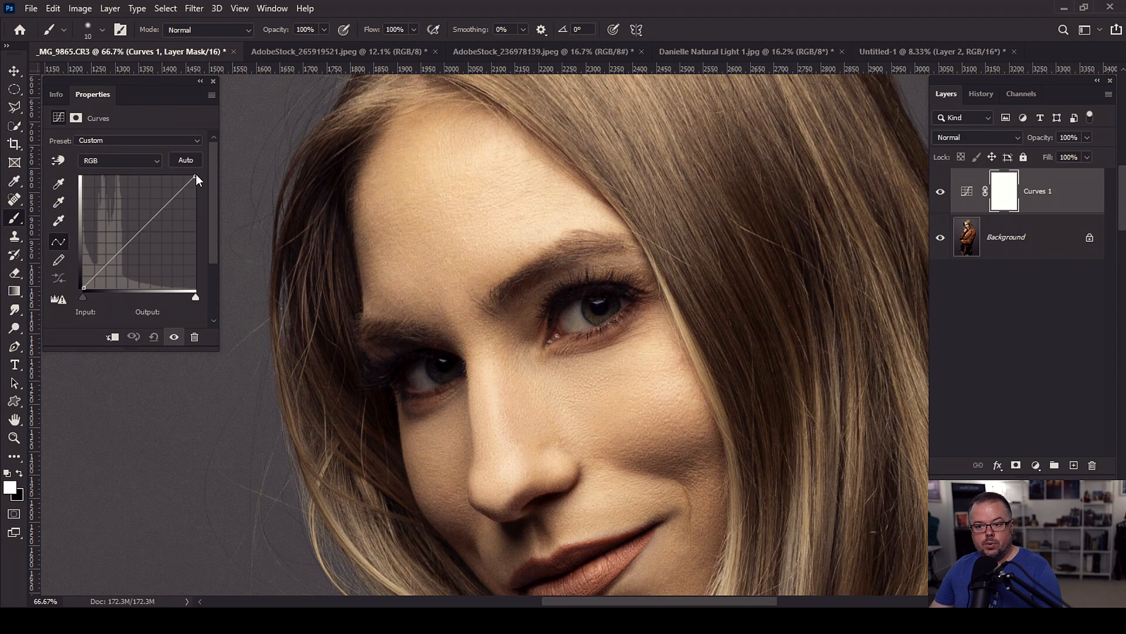
pyautogui.moveTo(196, 177)
pyautogui.mouseDown()
pyautogui.moveTo(161, 175)
pyautogui.moveTo(195, 176)
pyautogui.mouseUp()
pyautogui.moveTo(82, 287)
pyautogui.mouseDown()
pyautogui.moveTo(116, 286)
pyautogui.moveTo(75, 296)
pyautogui.mouseUp()
pyautogui.moveTo(136, 227)
pyautogui.mouseDown()
pyautogui.moveTo(127, 223)
pyautogui.moveTo(151, 242)
pyautogui.moveTo(139, 234)
pyautogui.mouseUp()
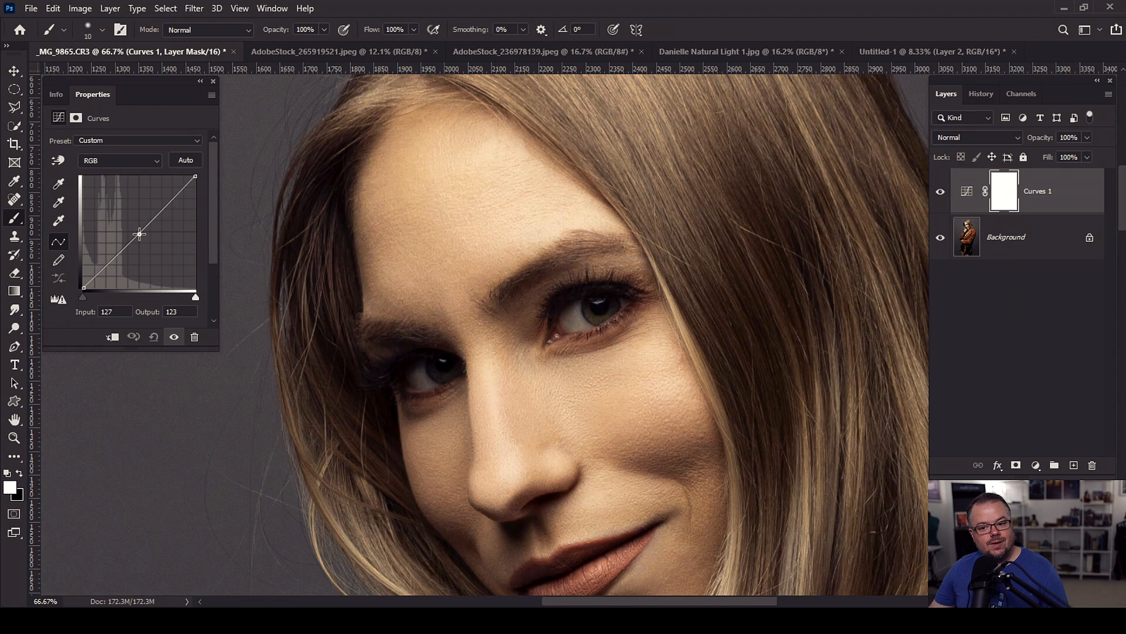
pyautogui.moveTo(139, 234); pyautogui.dragTo(141, 230)
pyautogui.press('Delete')
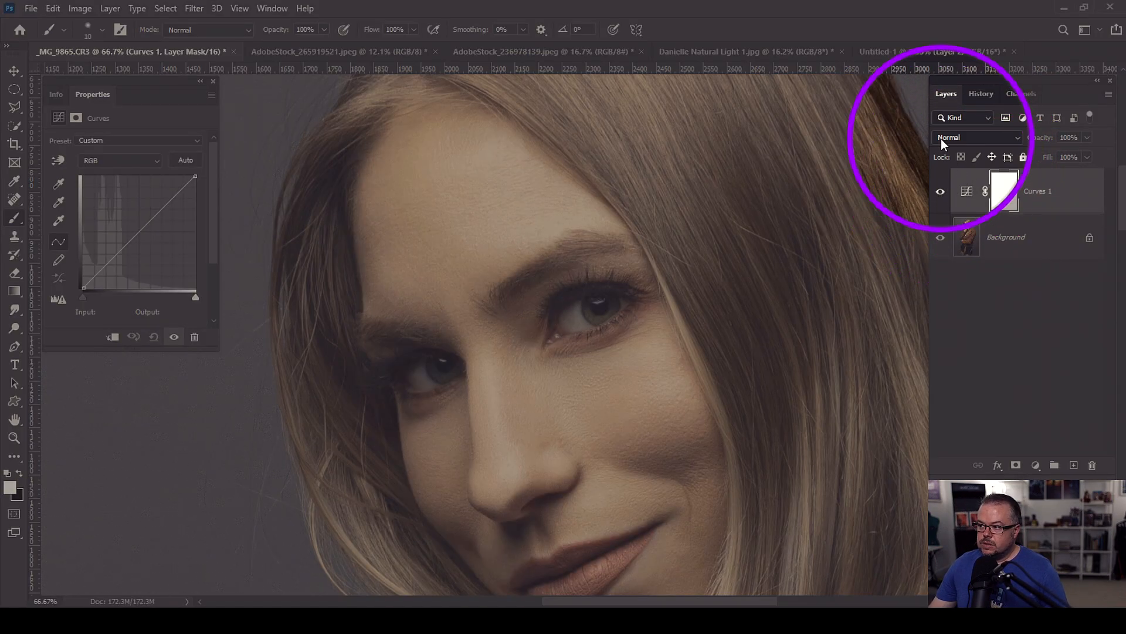
# Set the Curves layer's blend mode to Soft Light
pyautogui.hotkey('ctrl', '0')
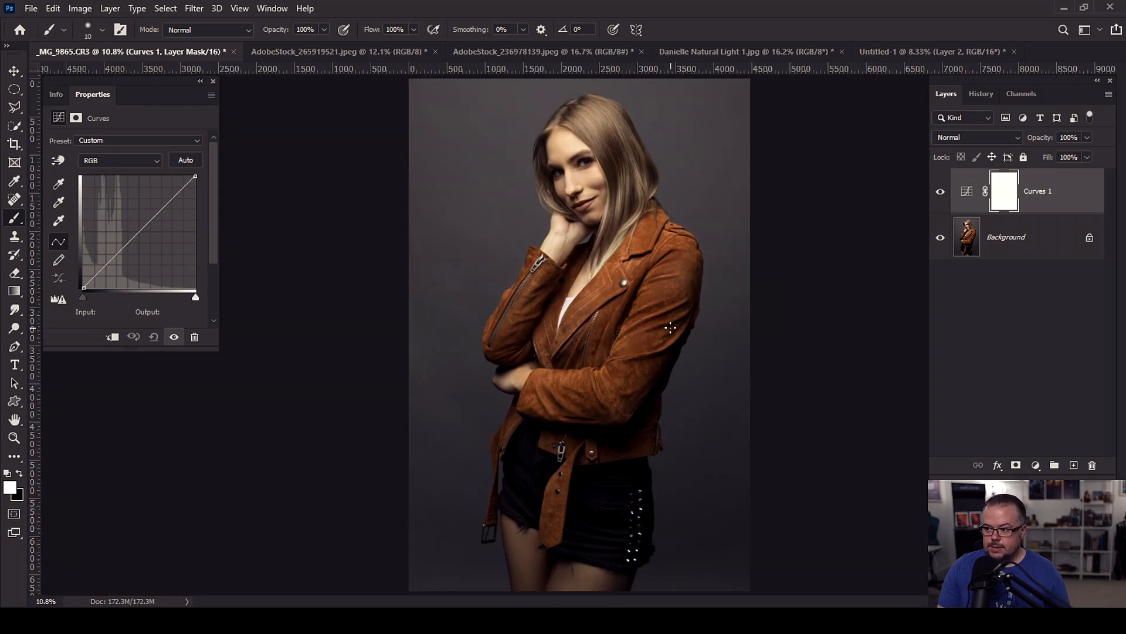
pyautogui.click(956, 137)
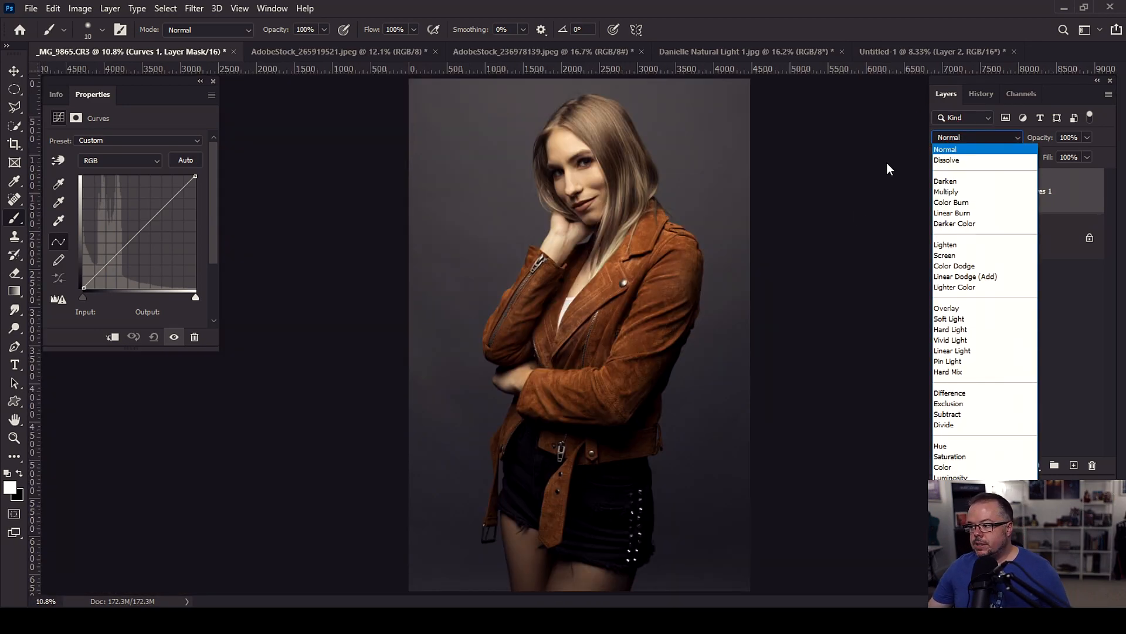
pyautogui.click(938, 320)
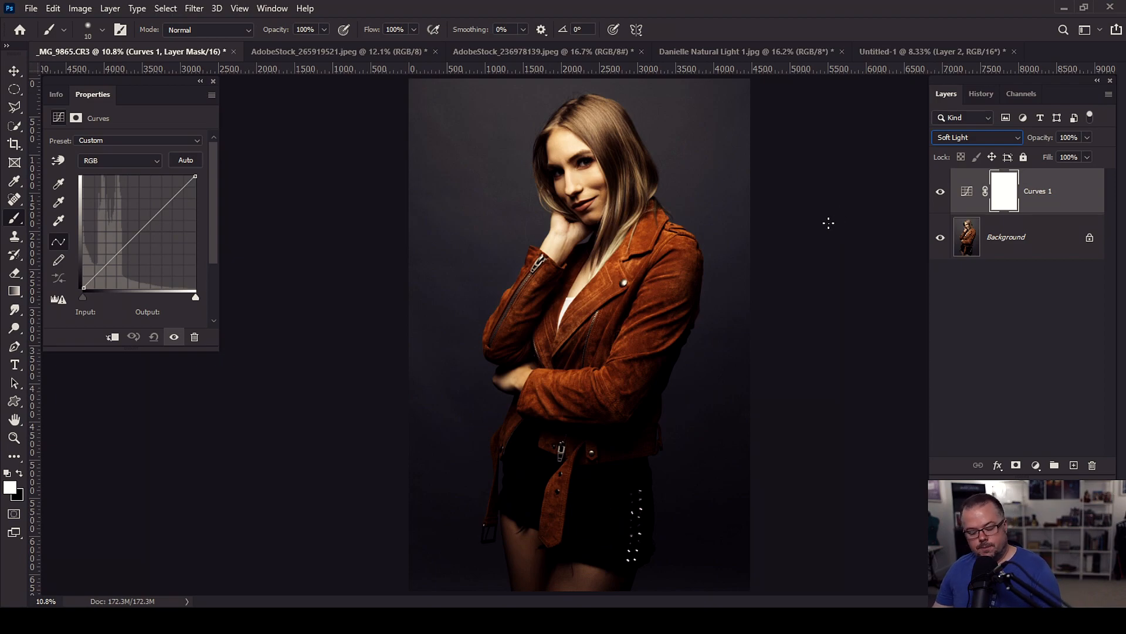
# Hide the Curves layer, duplicate the background layer and set the copy's blend mode to Soft Light
pyautogui.click(941, 192)
pyautogui.click(1037, 236)
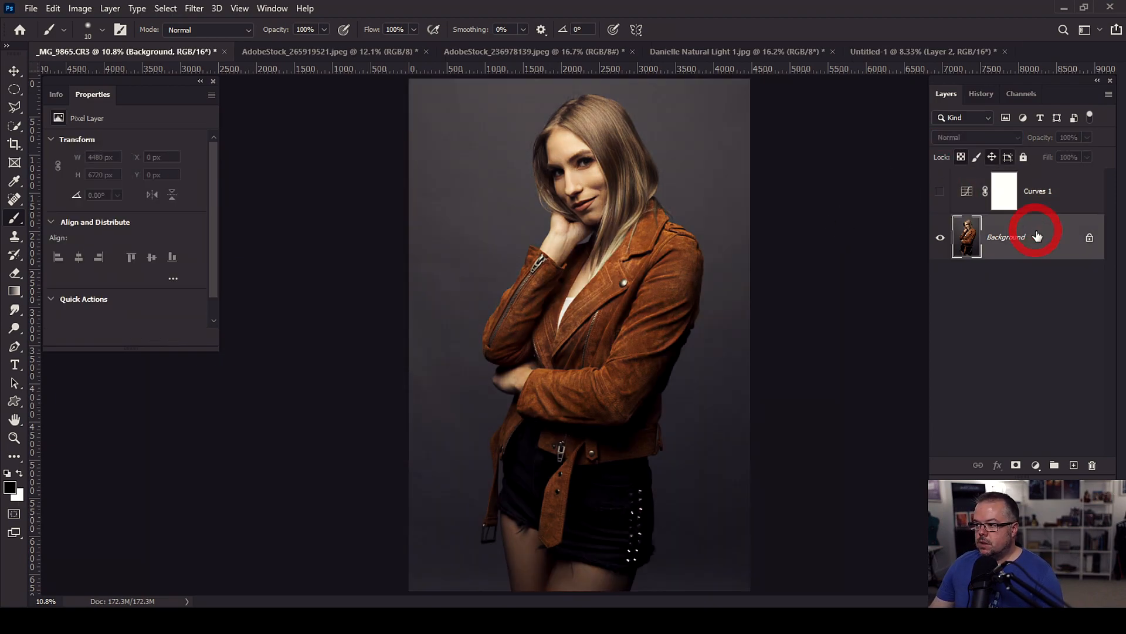
pyautogui.hotkey('ctrl', 'j')
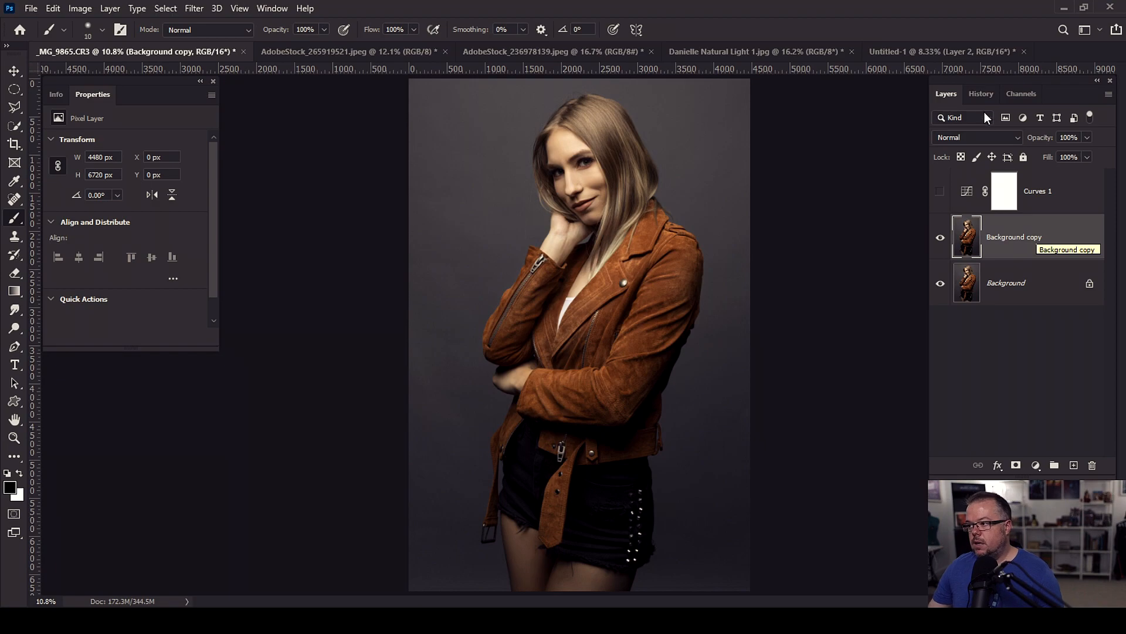
pyautogui.click(975, 137)
pyautogui.click(962, 319)
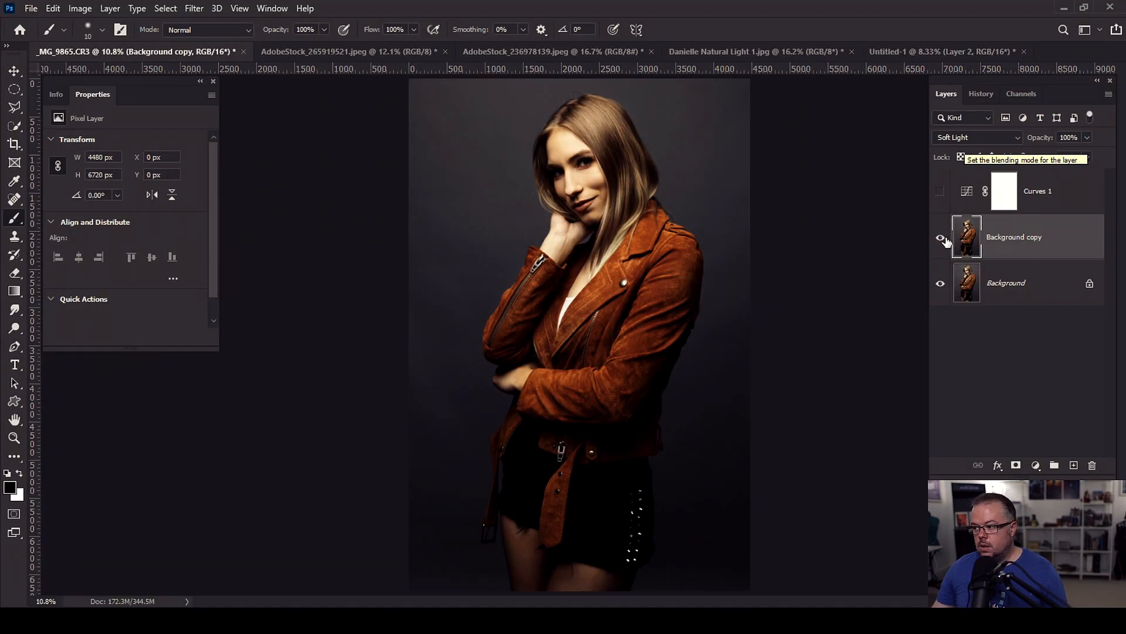
# Hide the duplicated portrait layer and make the Curves layer visible and active for editing
pyautogui.click(940, 237)
pyautogui.click(940, 191)
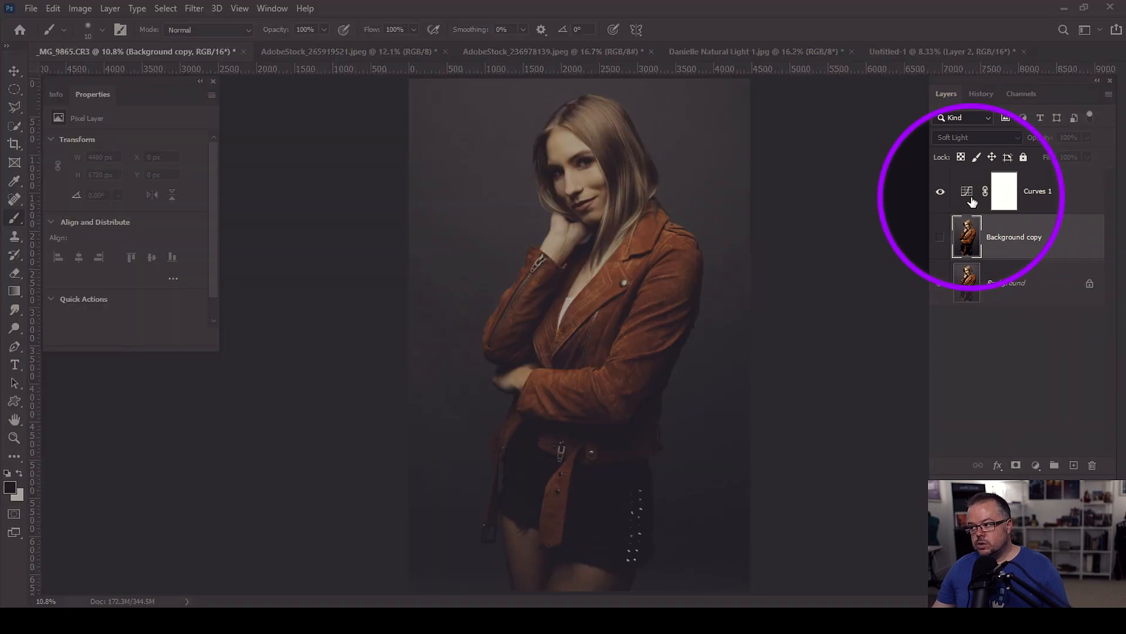
pyautogui.click(972, 199)
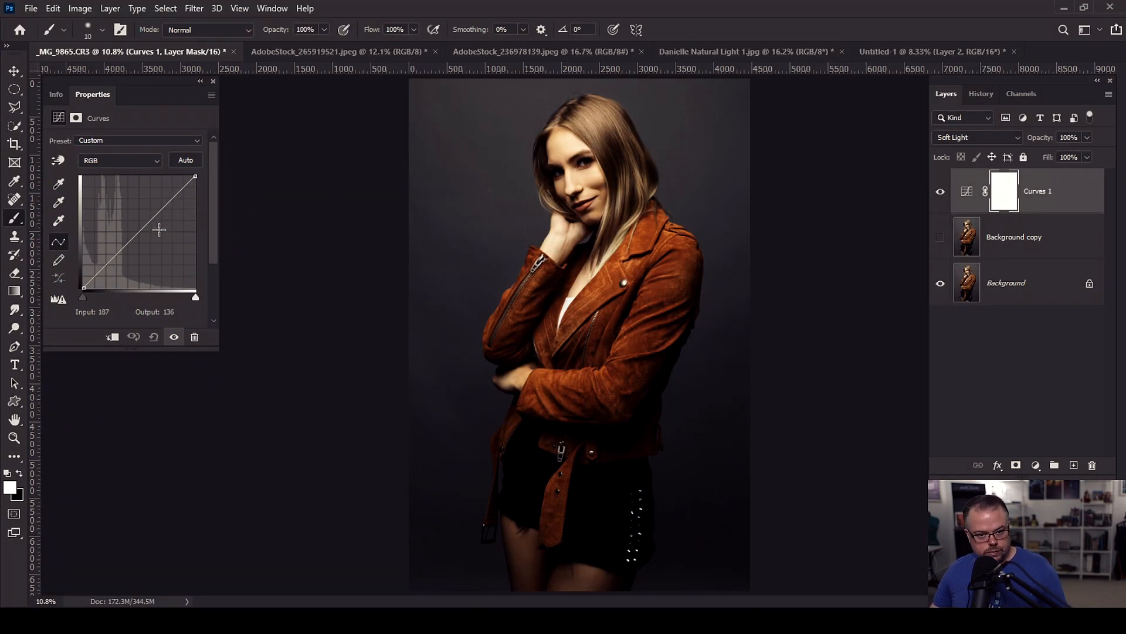
# Try brightening the RGB curve to input 81, output 160 and darkening it to input 144, output 95, and remove the point
pyautogui.click(138, 230)
pyautogui.moveTo(137, 230); pyautogui.dragTo(118, 217)
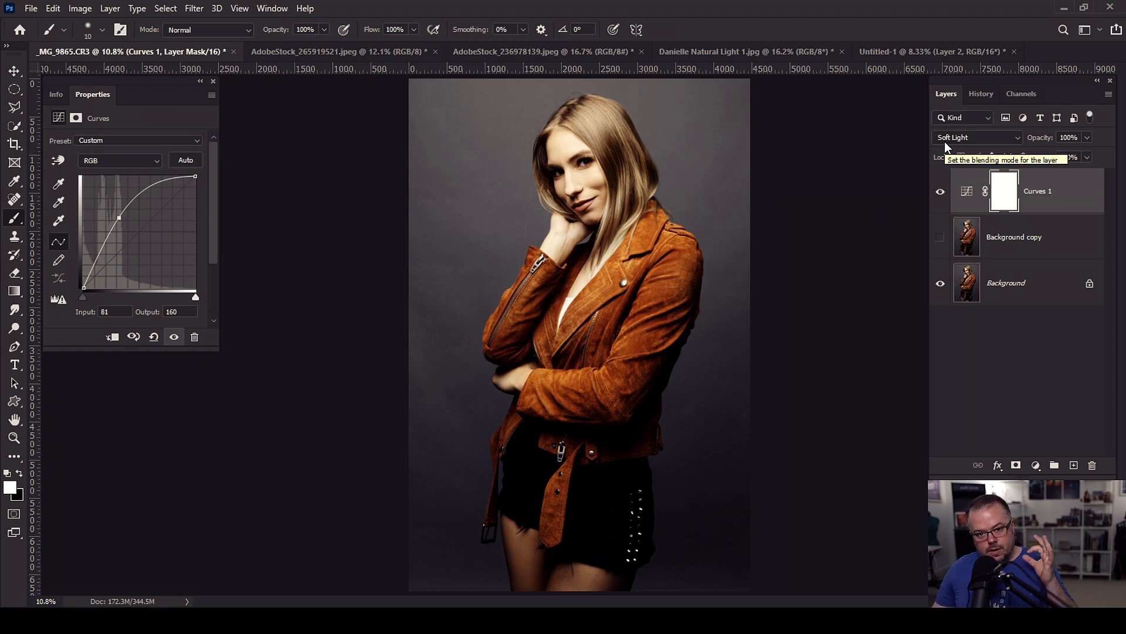
pyautogui.moveTo(119, 218); pyautogui.dragTo(145, 246)
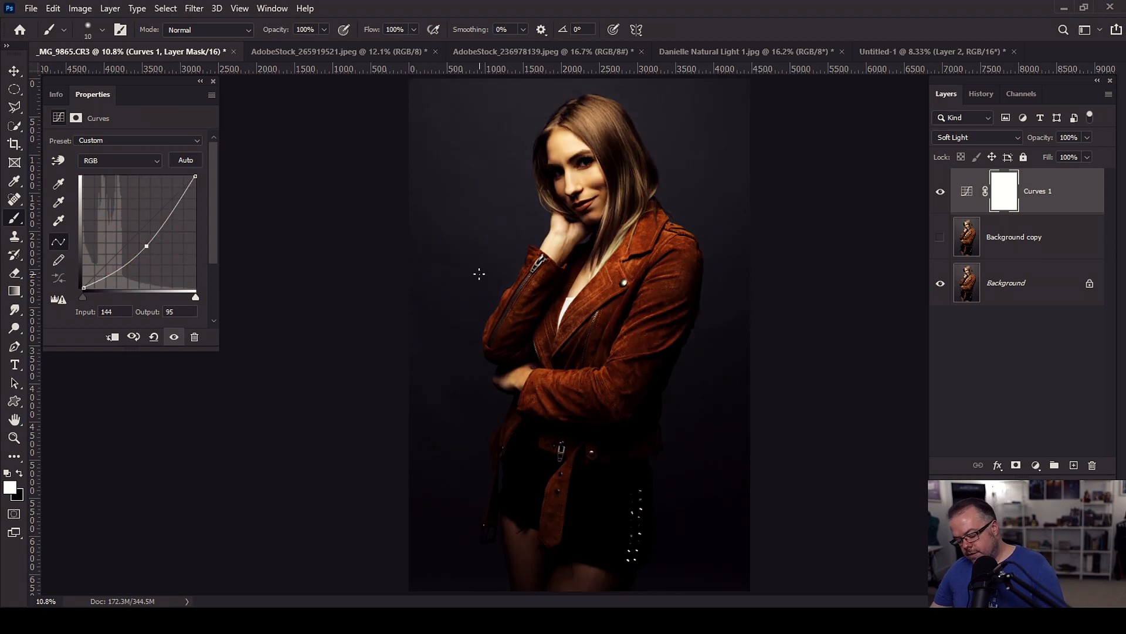
pyautogui.press('Delete')
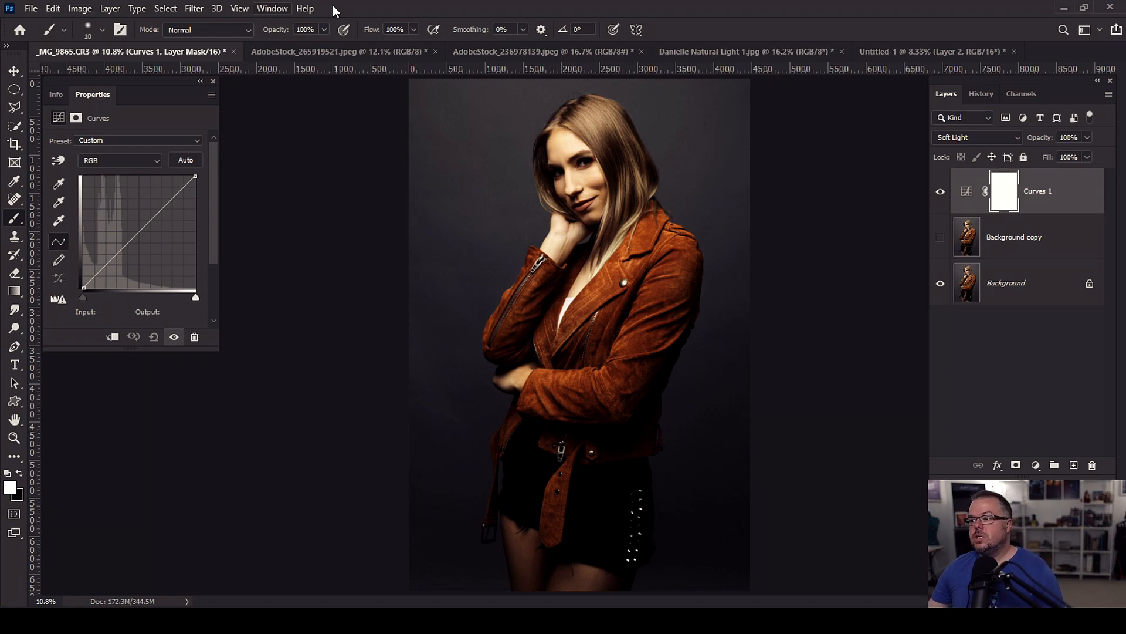
# Switch to the natural-light photo of the woman on the sofa and add a Curves adjustment layer in Soft Light mode
pyautogui.click(680, 52)
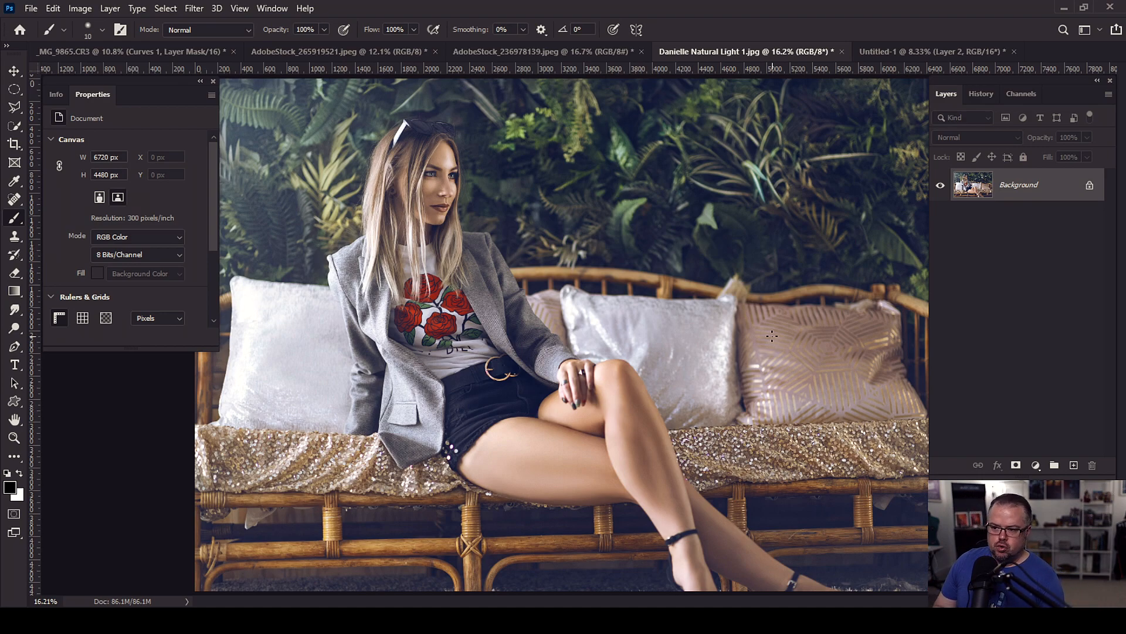
pyautogui.click(1037, 463)
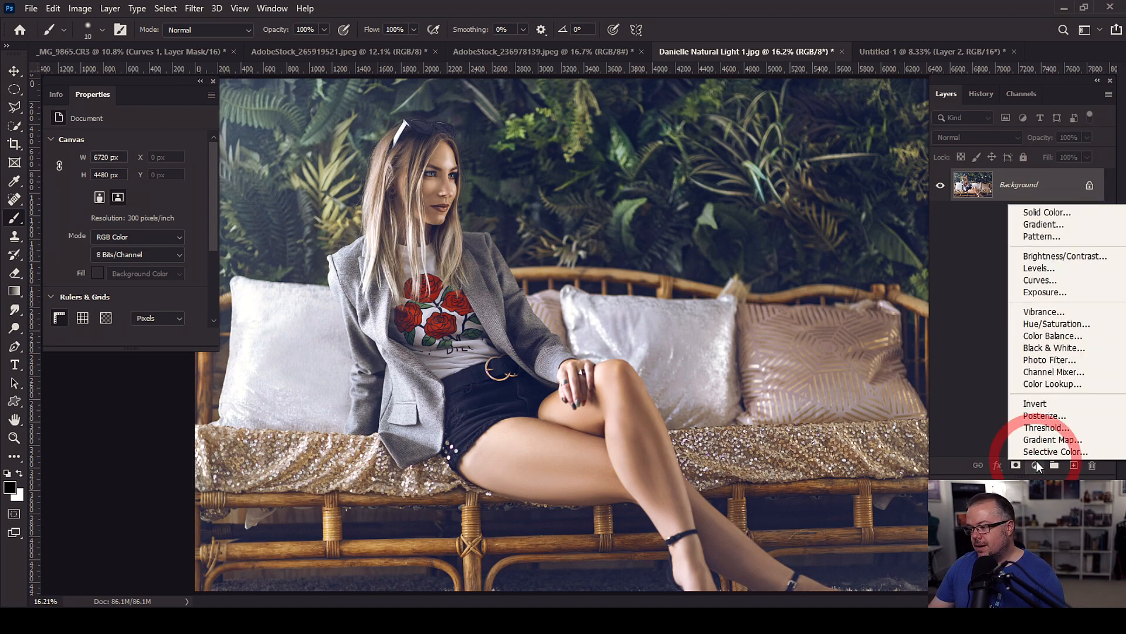
pyautogui.click(1044, 279)
pyautogui.click(966, 138)
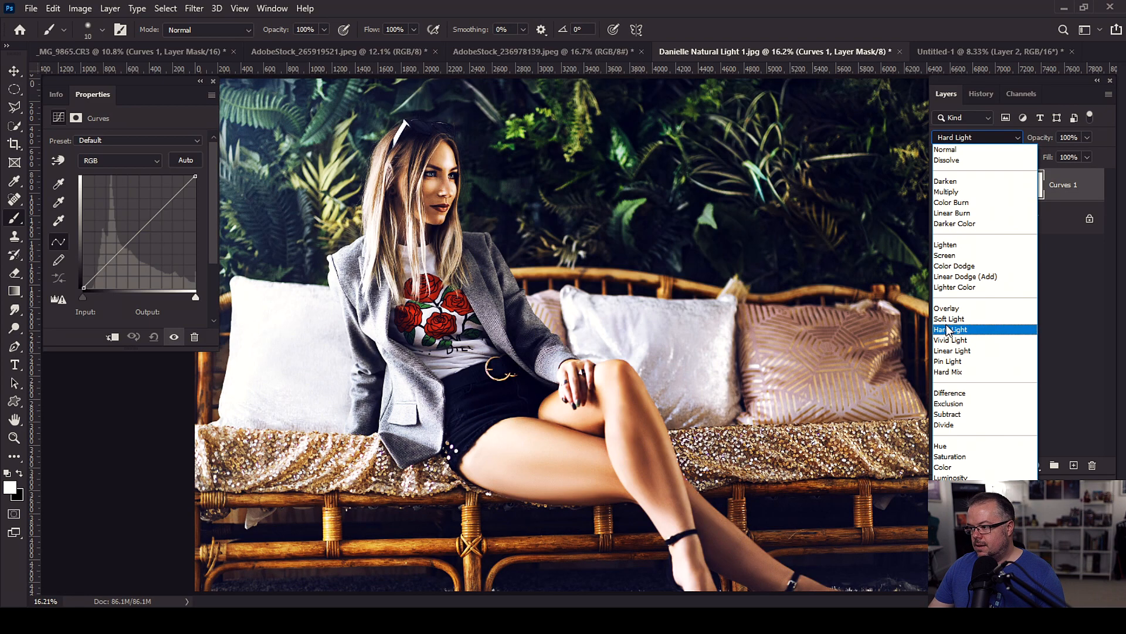
pyautogui.click(948, 319)
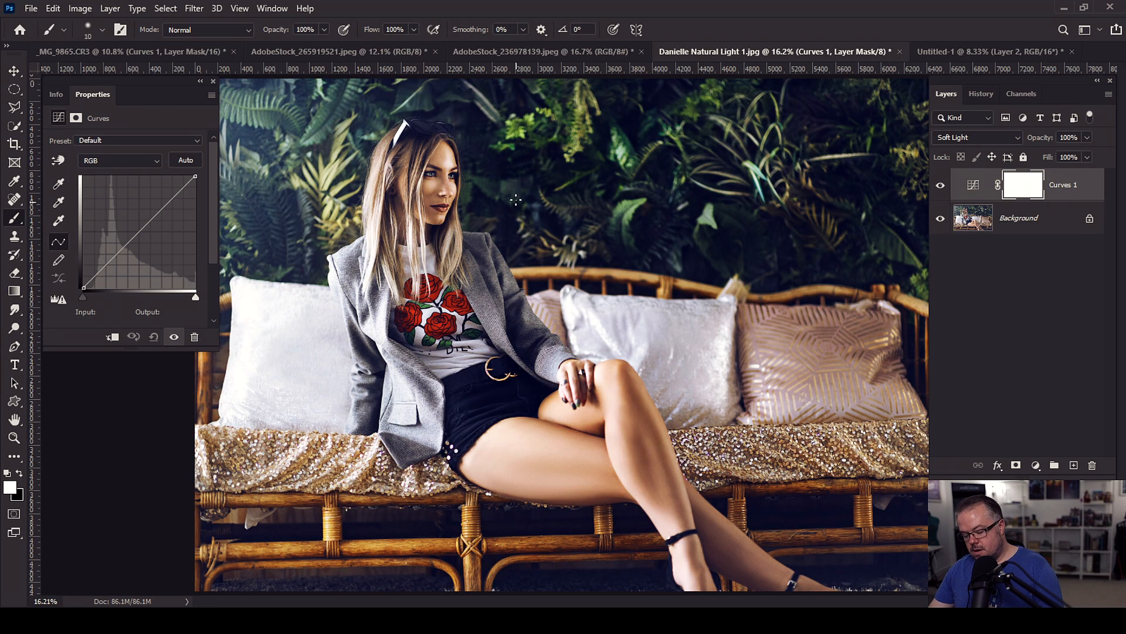
# Compare the woman's portrait with and without the Soft Light Curves layer
pyautogui.scroll(2, 492, 156)
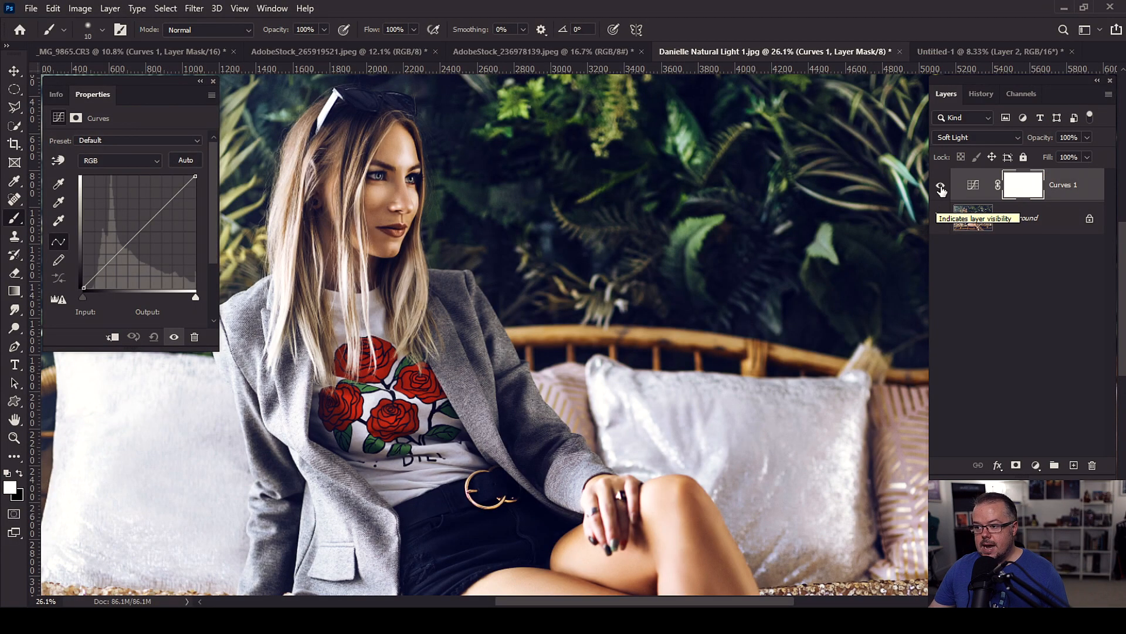
pyautogui.click(941, 188)
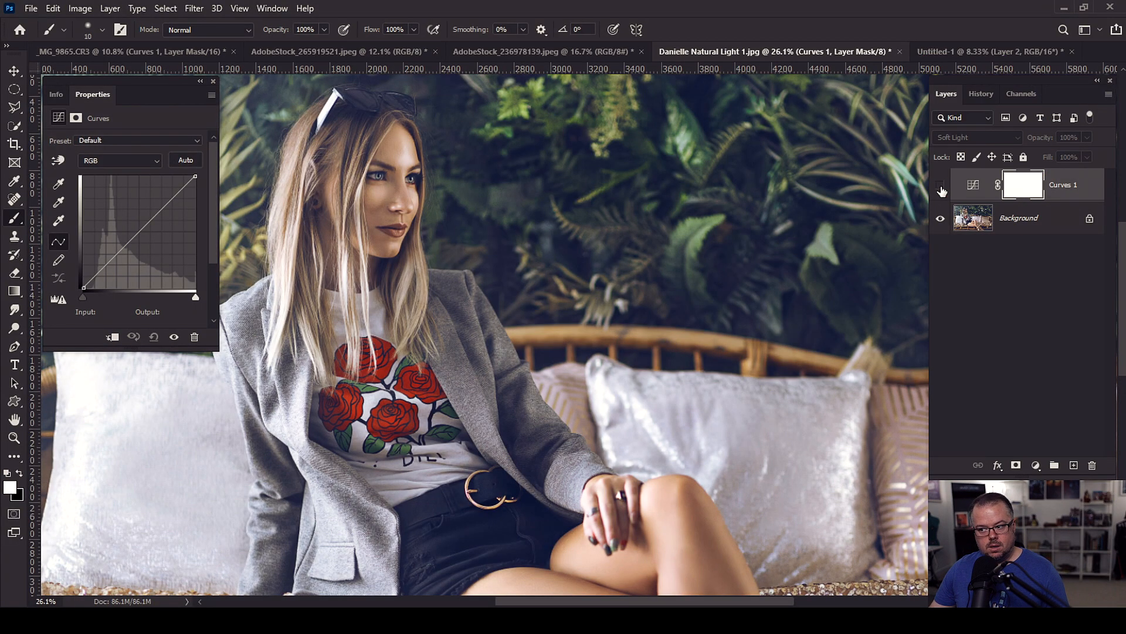
pyautogui.click(941, 188)
pyautogui.click(941, 189)
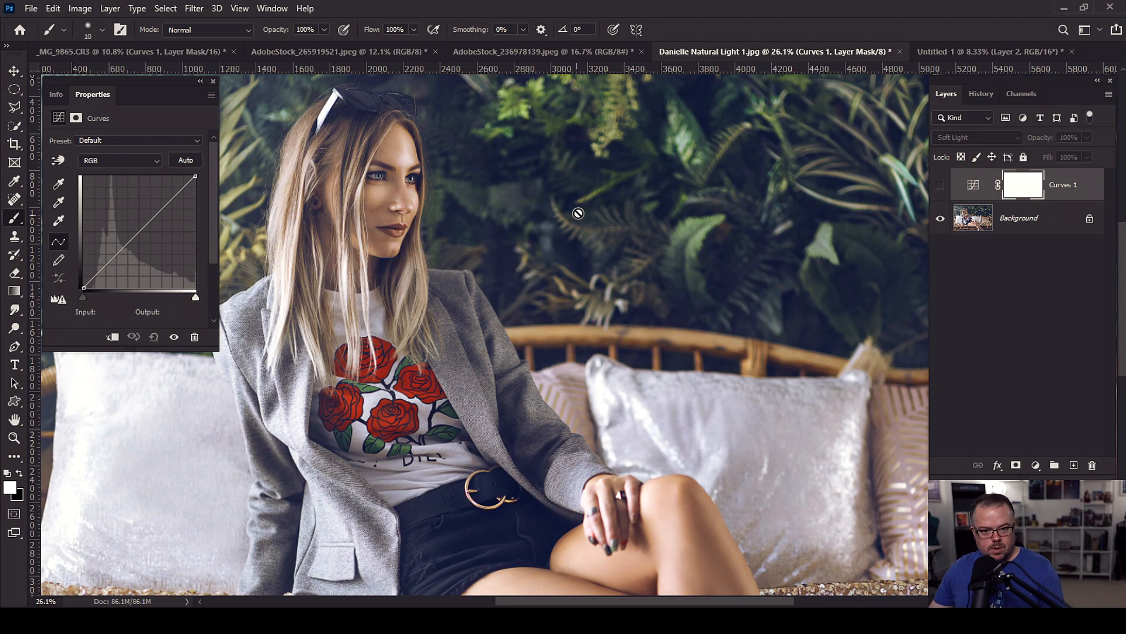
pyautogui.click(940, 186)
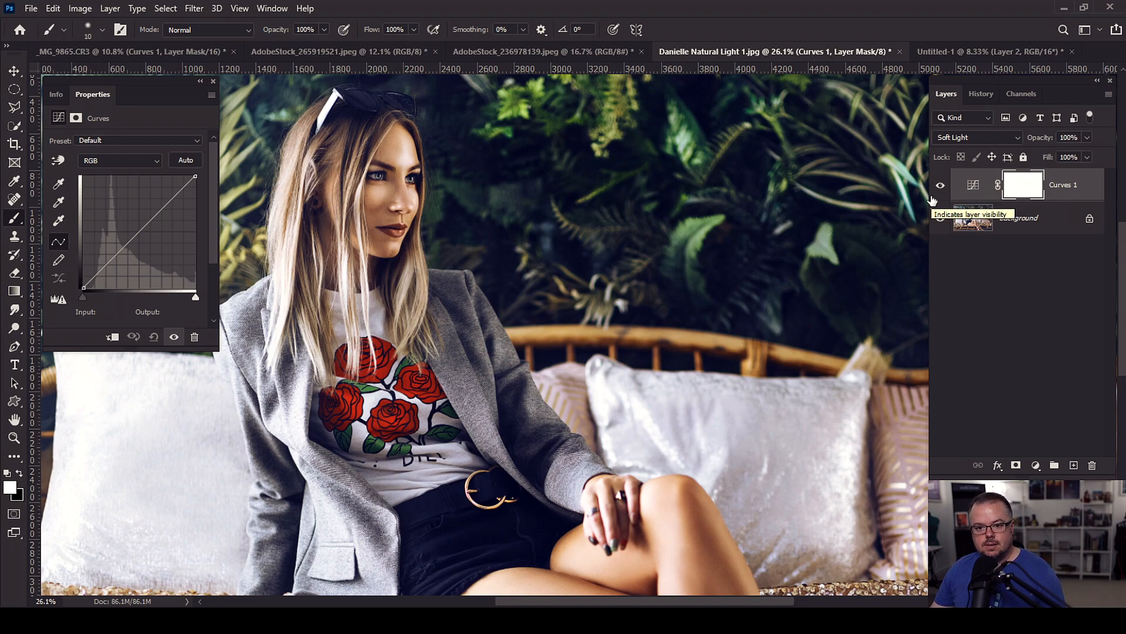
# Shape the RGB curve into an S with raised highlights, a shadow point at input 65, output 53 and a midpoint at input 124, output 129
pyautogui.click(136, 231)
pyautogui.moveTo(136, 231); pyautogui.dragTo(156, 198)
pyautogui.click(112, 264)
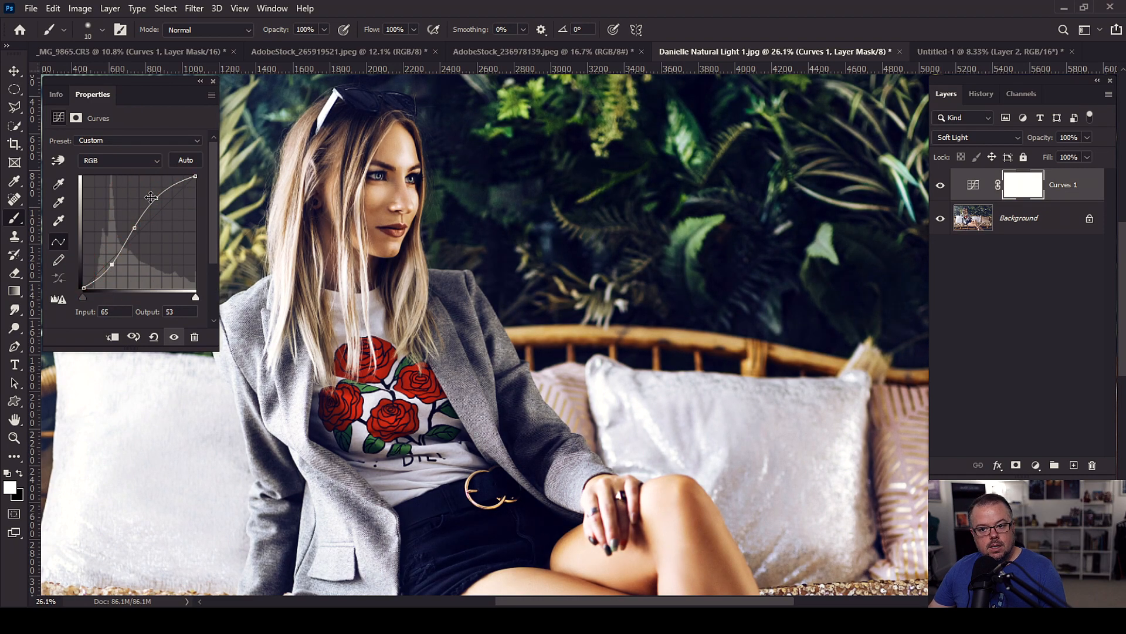
pyautogui.moveTo(137, 228); pyautogui.dragTo(137, 231)
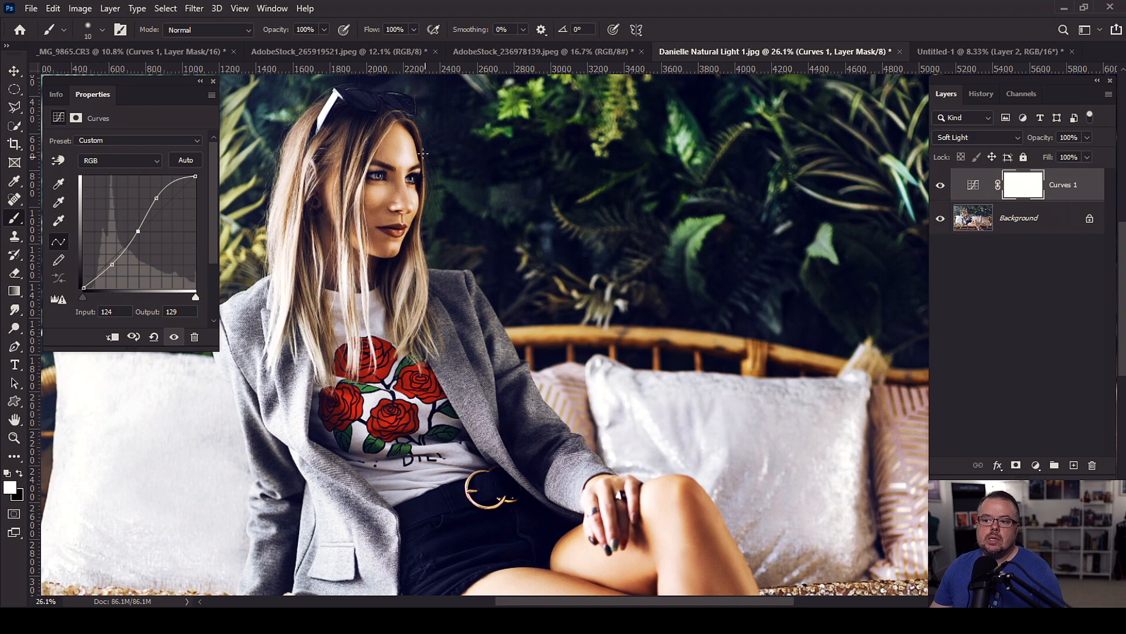
# Compare the photo with the S-curve contrast adjustment hidden and shown
pyautogui.click(941, 186)
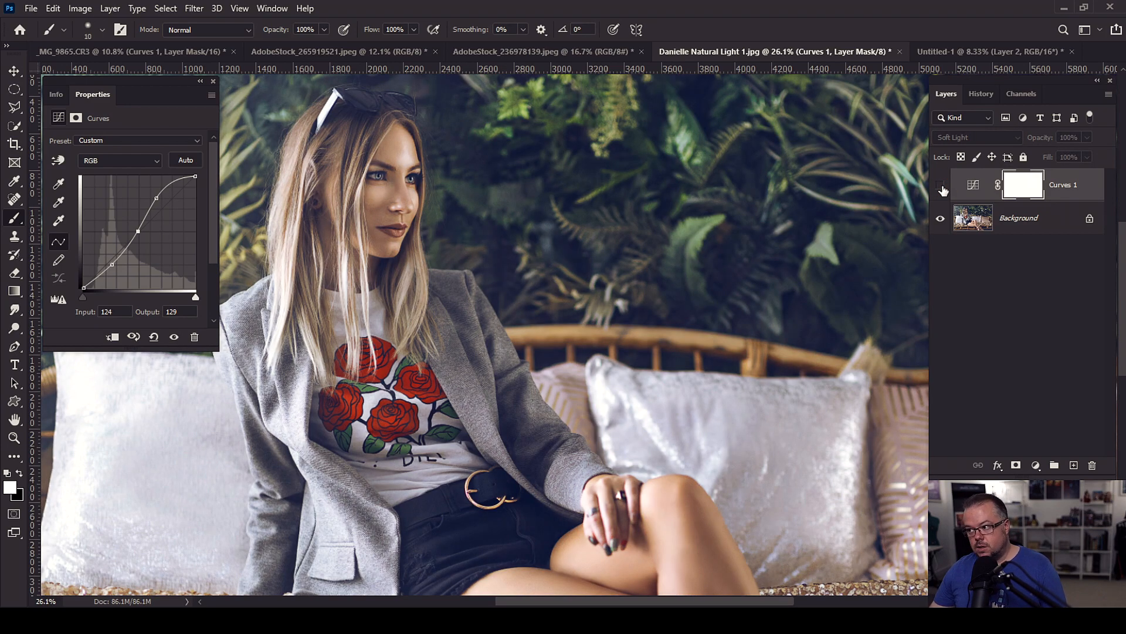
pyautogui.click(941, 187)
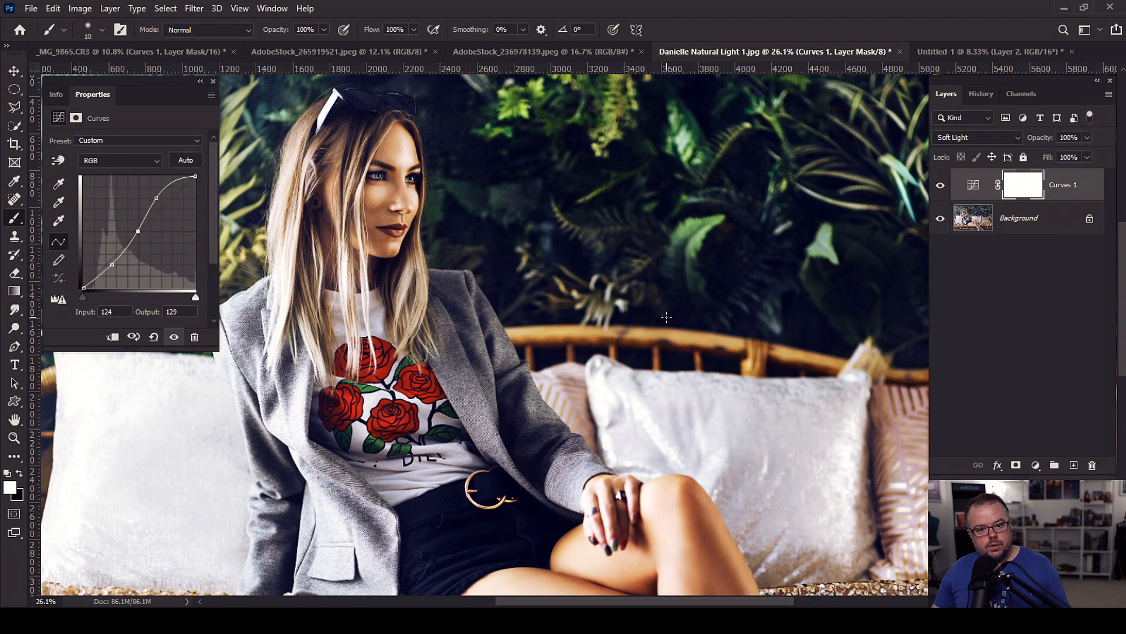
pyautogui.scroll(-4, 667, 317)
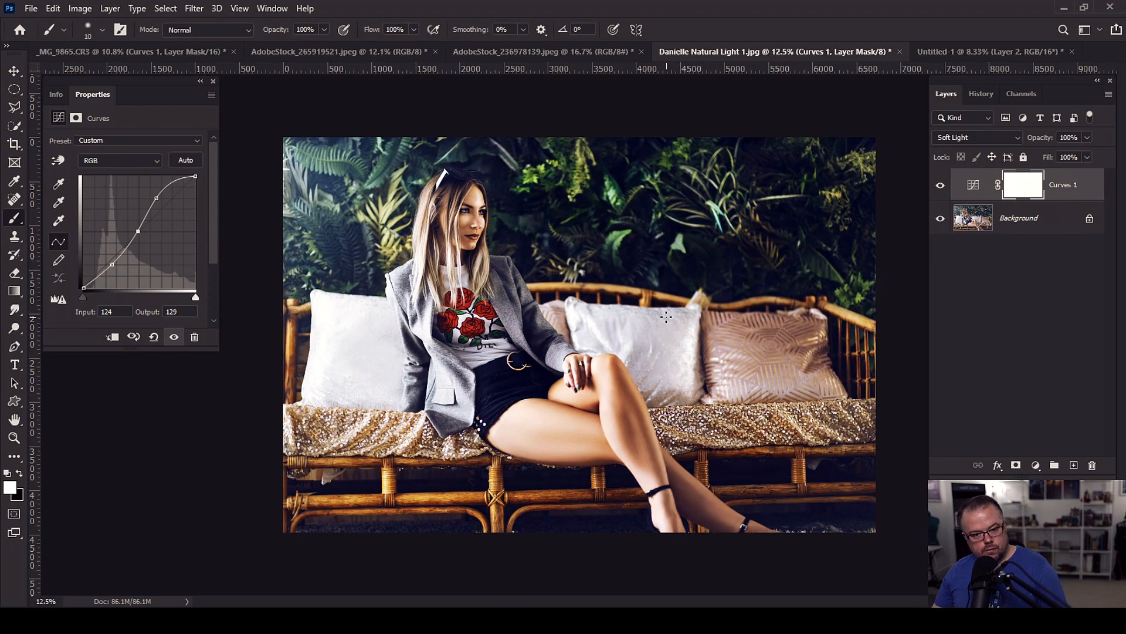